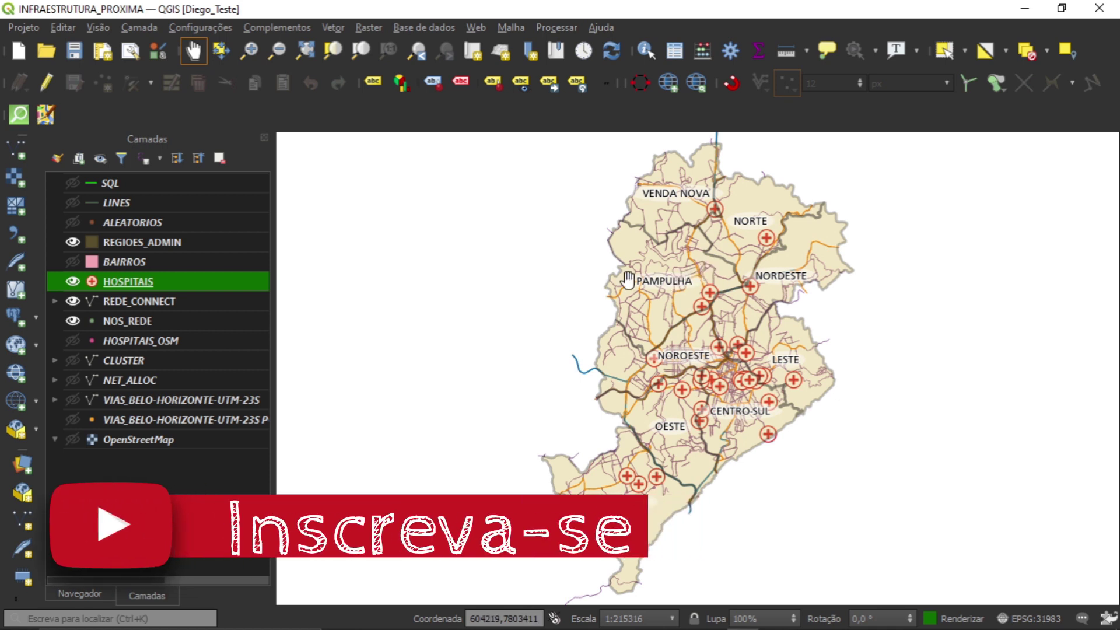
Fit the map view to the full extent of the REGIOES_ADMIN layer
left_click(360, 55)
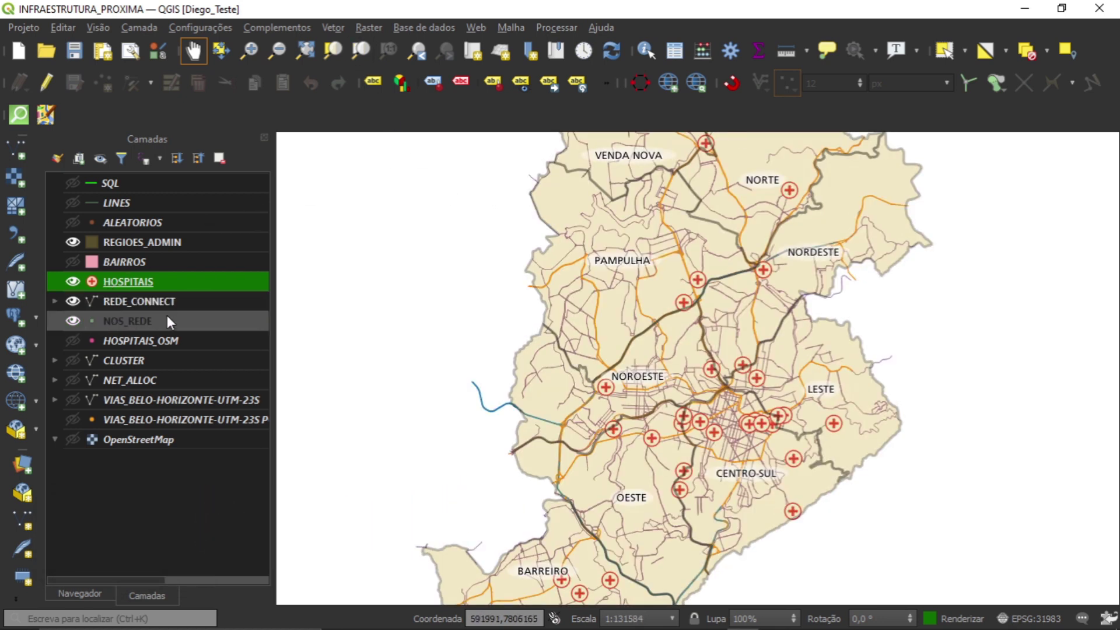
left_click(167, 237)
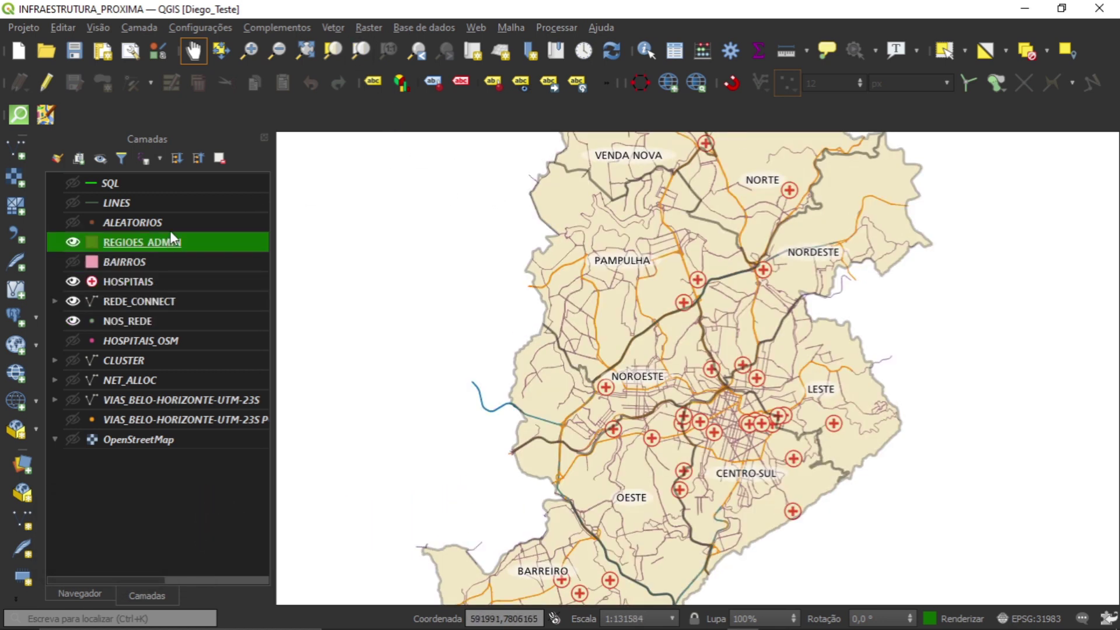
left_click(357, 53)
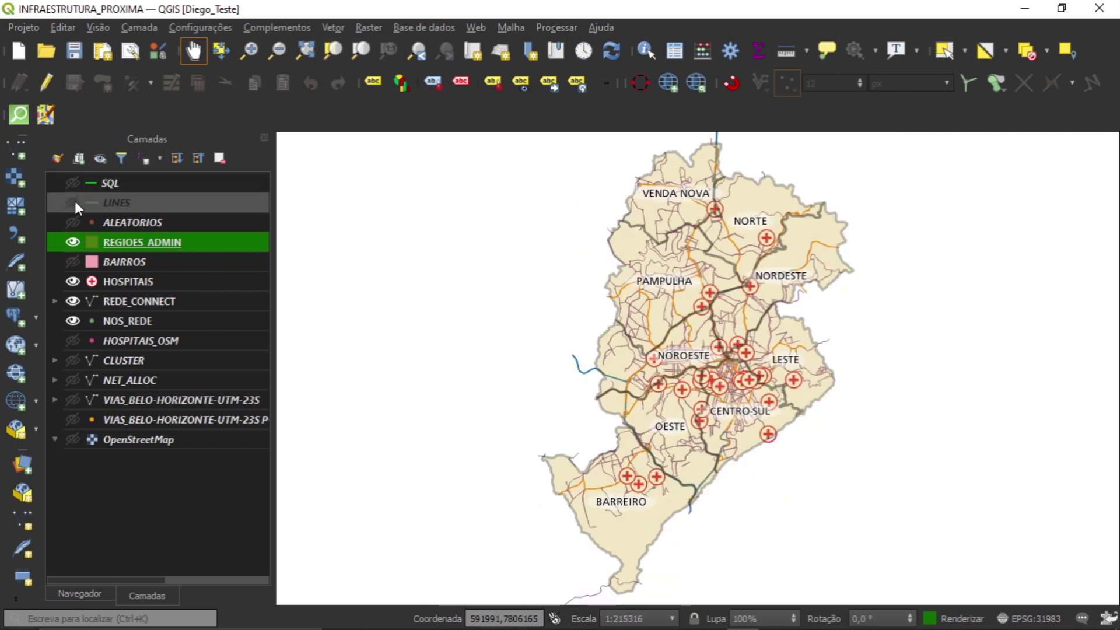
left_click(71, 321)
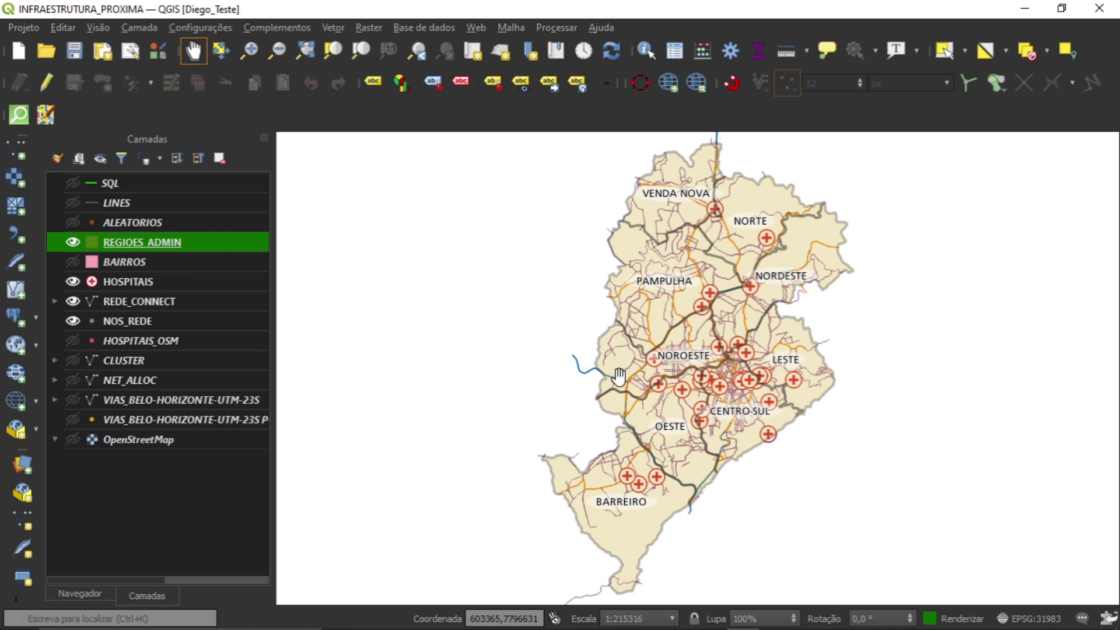
left_click(159, 283)
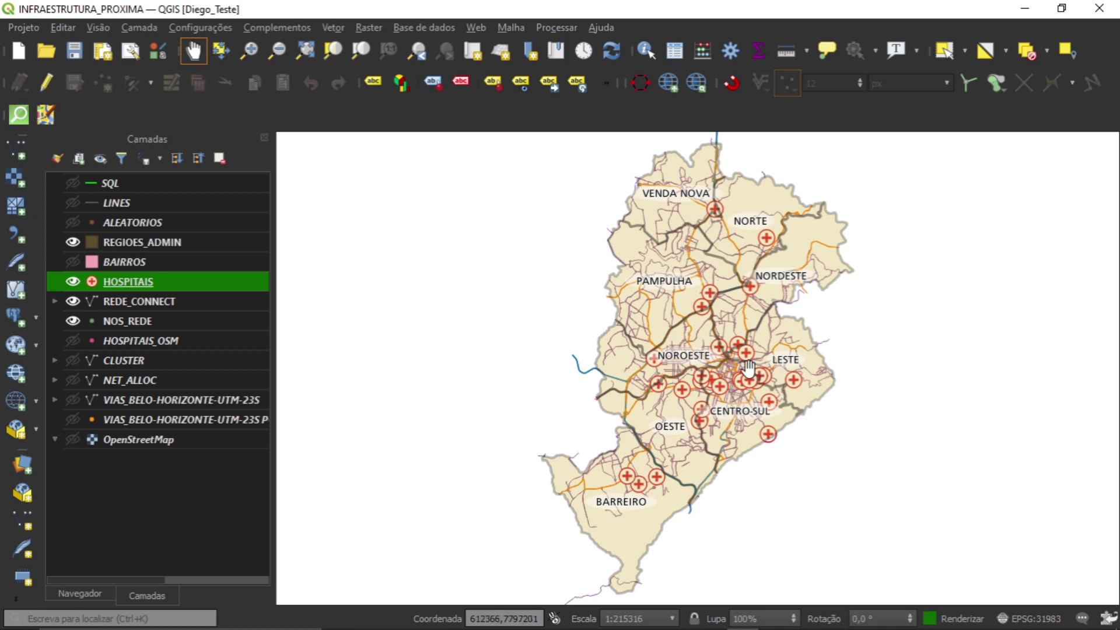
left_click(181, 307)
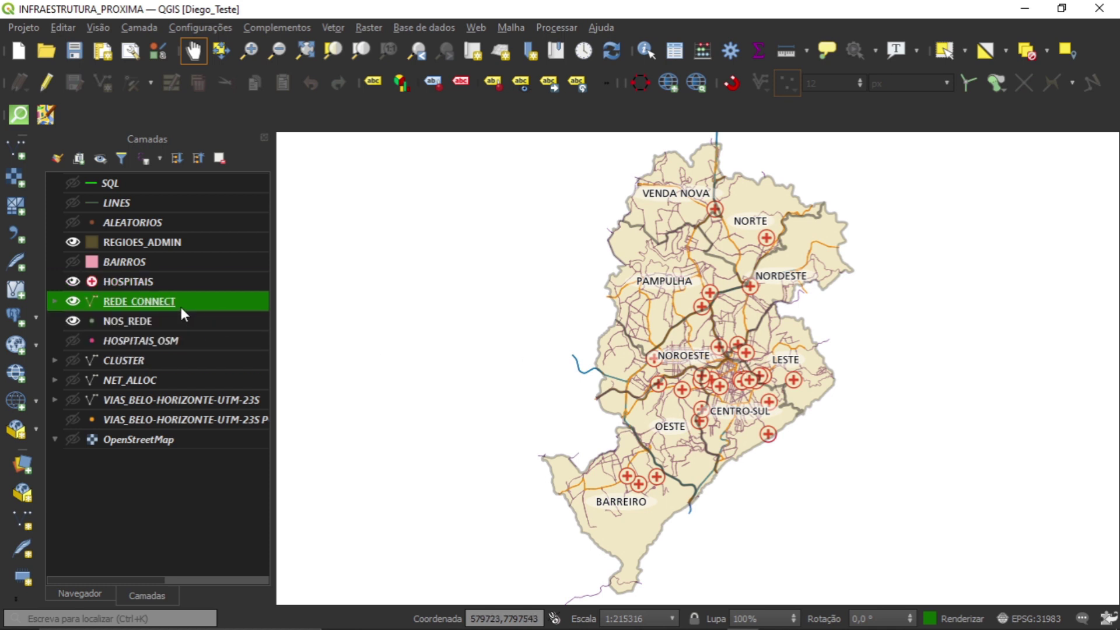
left_click(174, 320)
left_click(181, 297)
left_click(171, 318)
Examine the REDE_CONNECT road network at street level, then fit the map to the extent of that layer
left_click(185, 294)
scroll(666, 311, "up", 2)
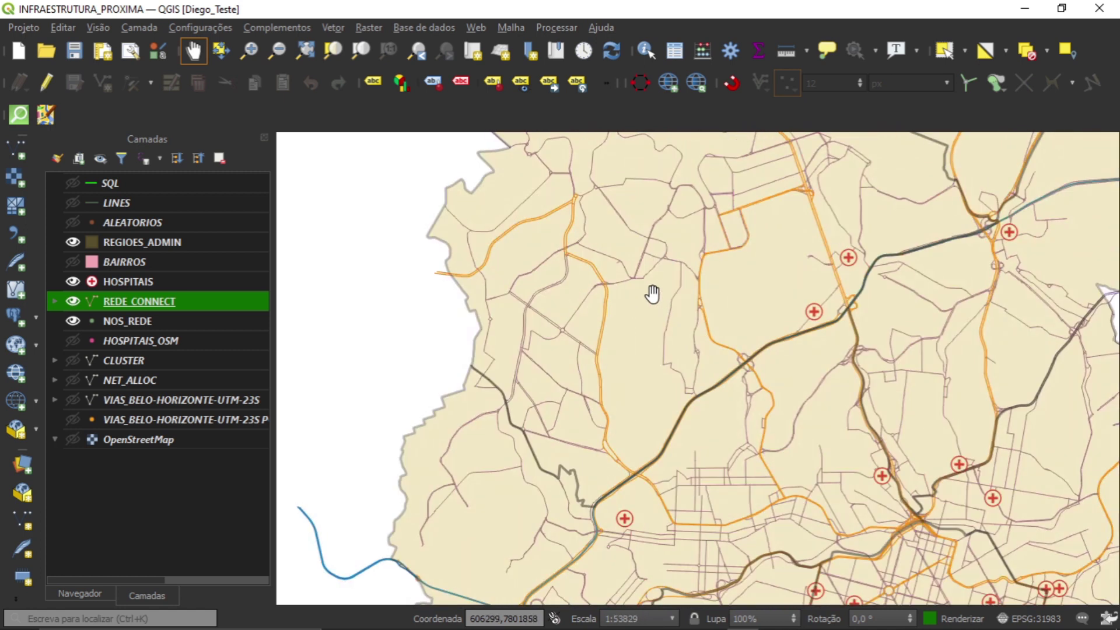
scroll(652, 295, "up", 1)
scroll(620, 293, "up", 1)
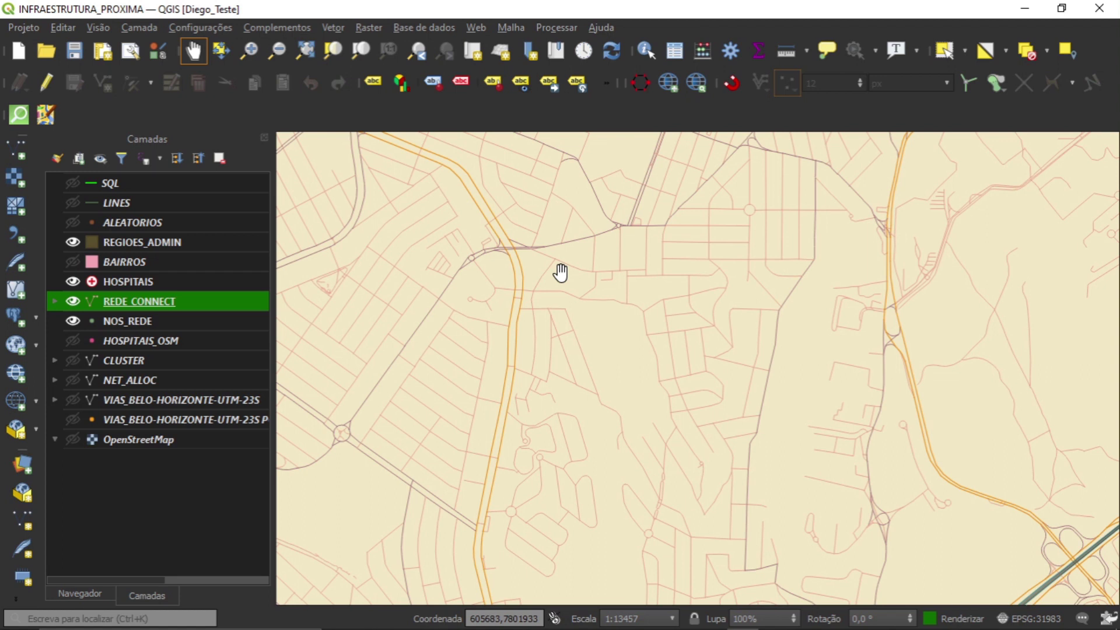
scroll(424, 322, "down", 1)
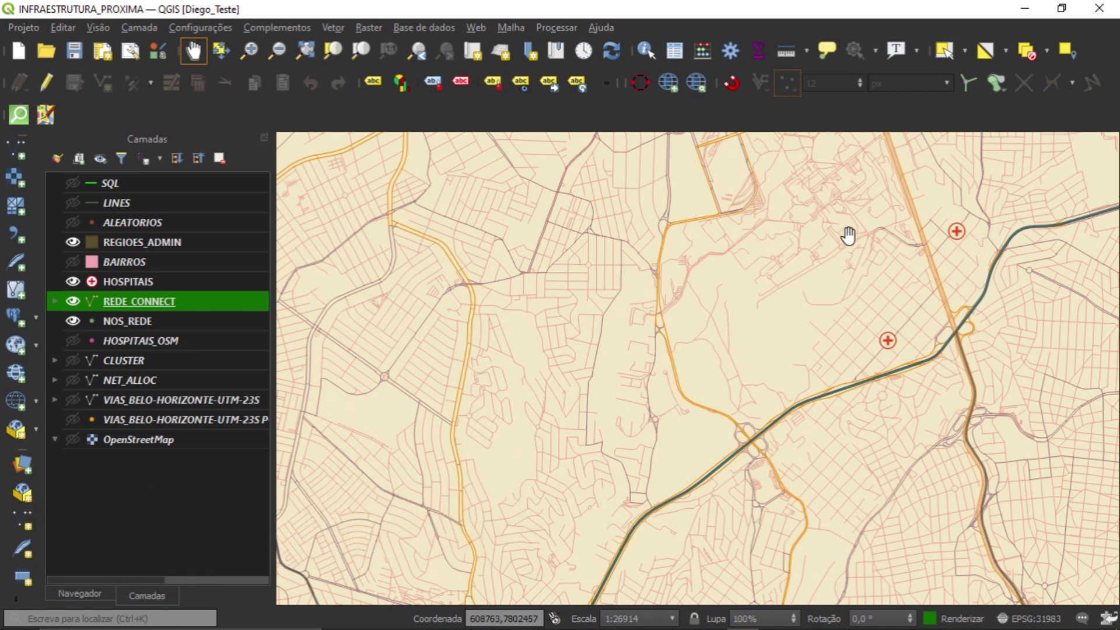
scroll(847, 235, "down", 2)
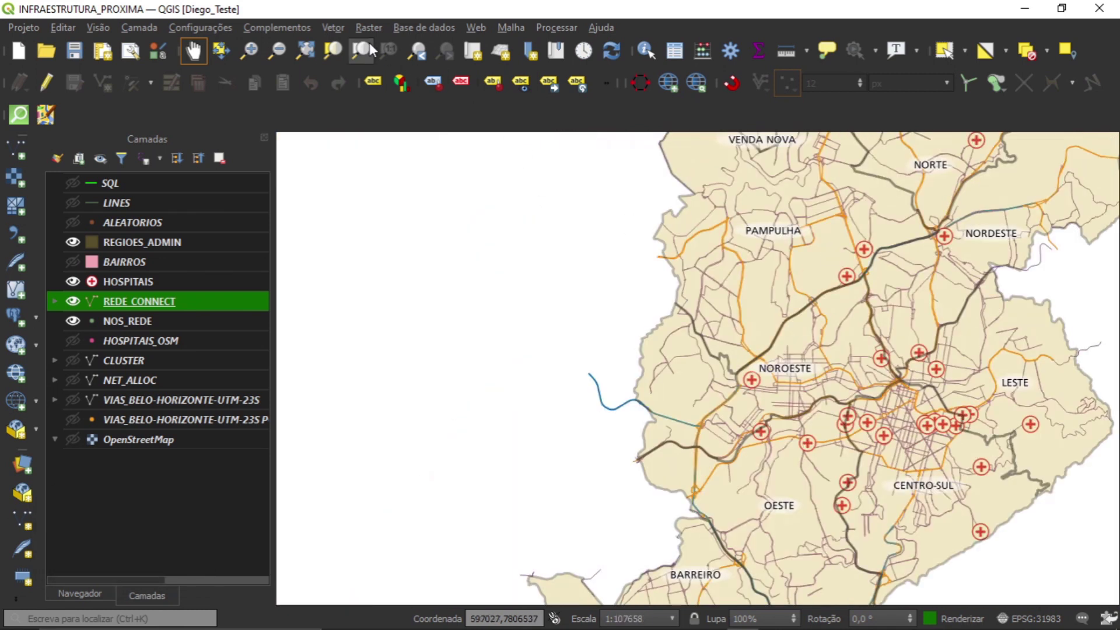
left_click(371, 47)
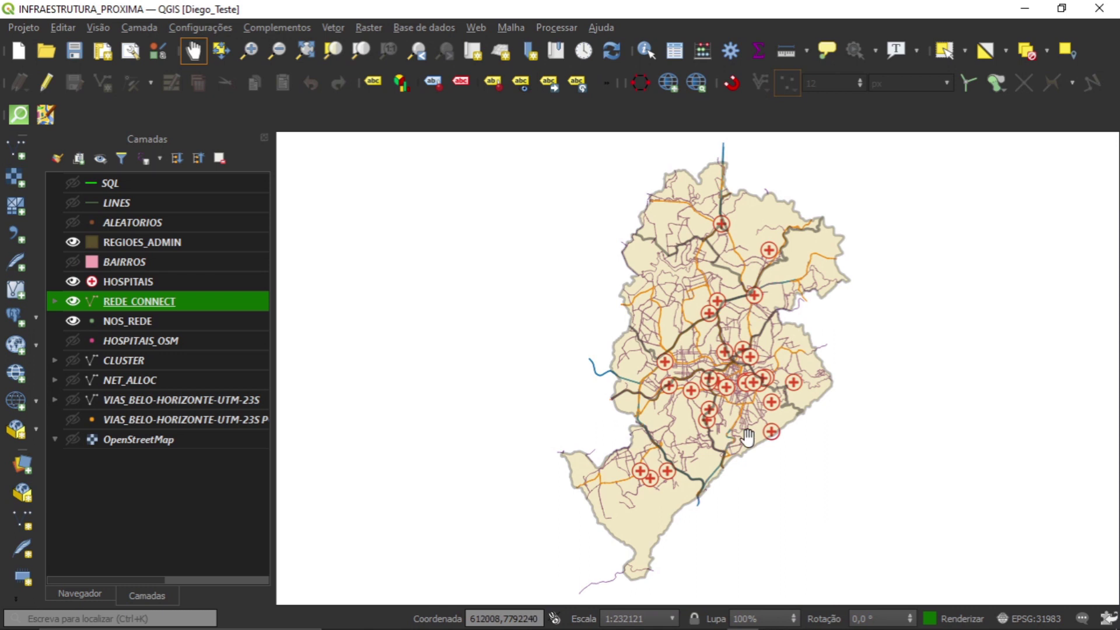
left_click_drag(747, 437, 700, 441)
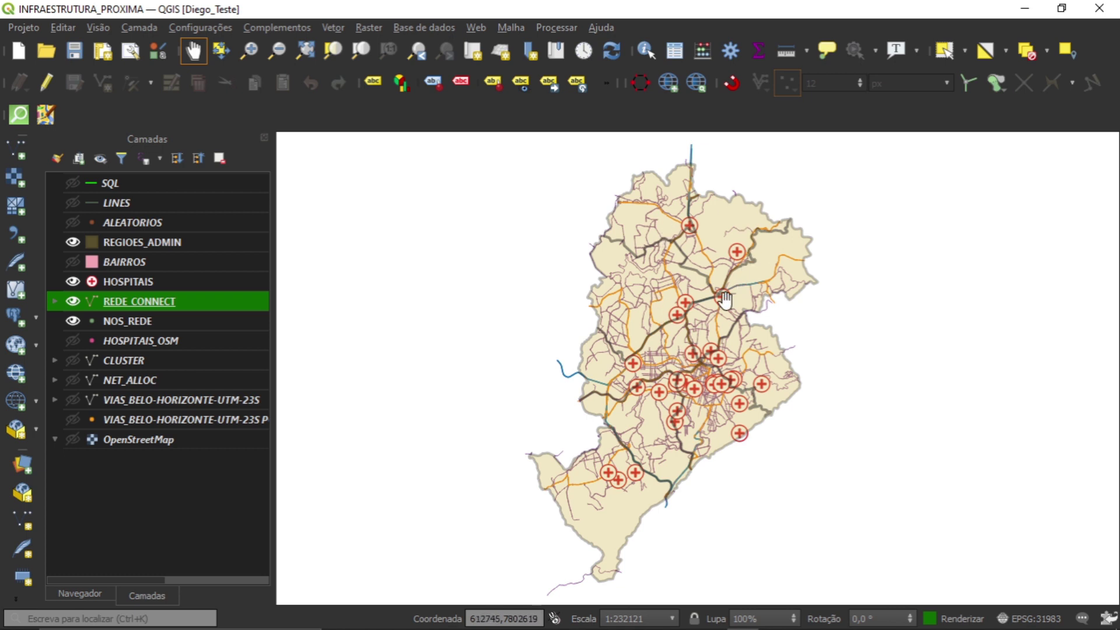
Display VIAS_BELO-HORIZONTE-UTM-23S instead of REDE_CONNECT and inspect its streets and direction arrows up close
left_click(76, 299)
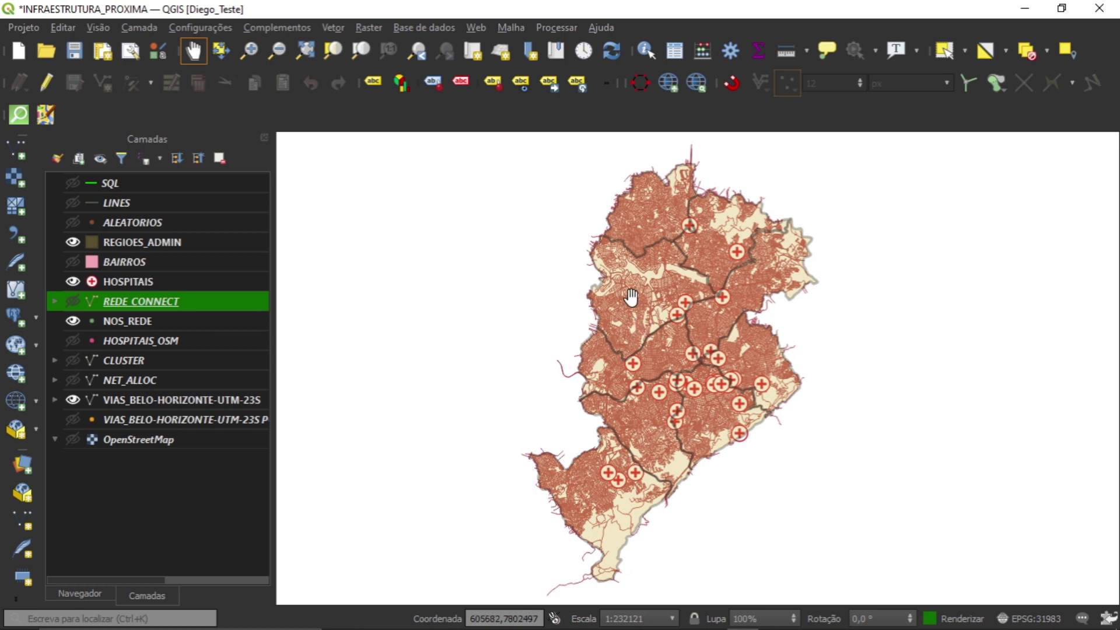
scroll(664, 324, "up", 1)
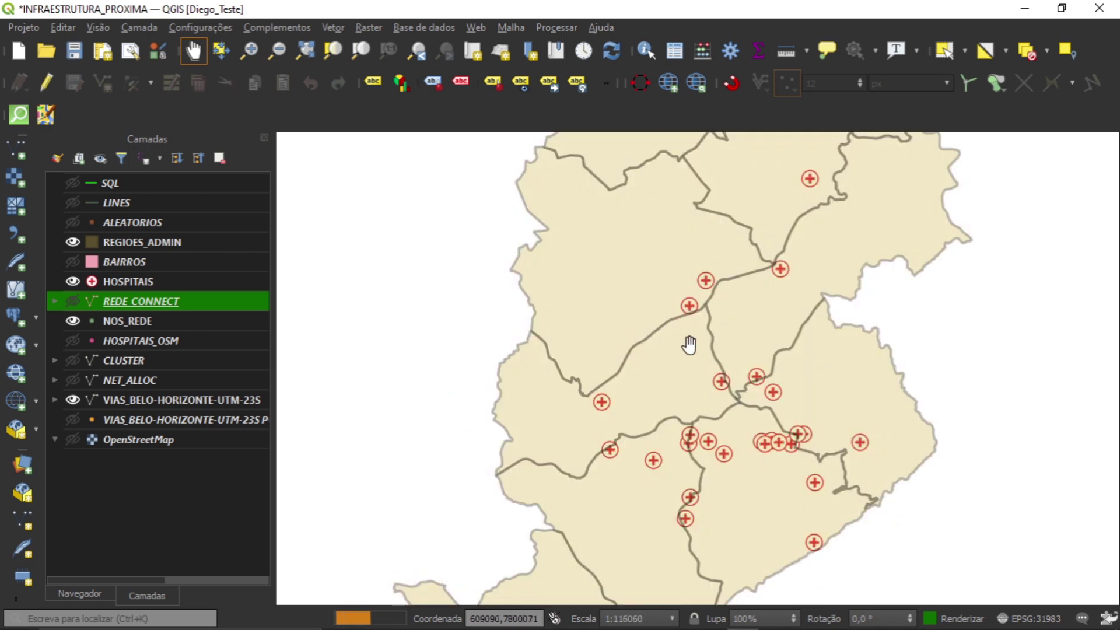
scroll(683, 348, "up", 2)
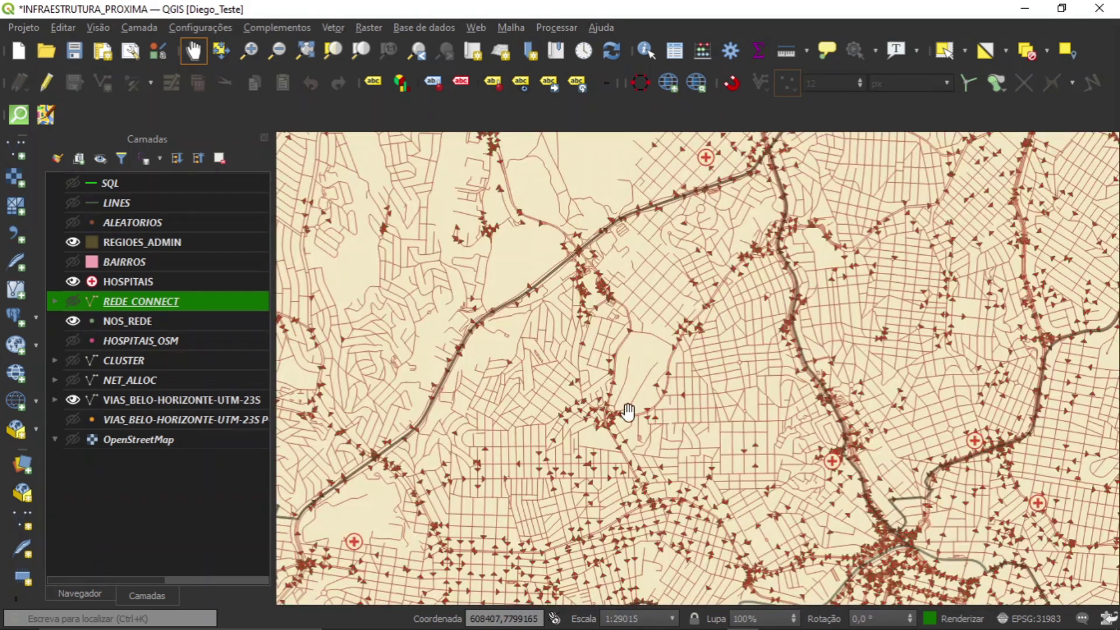
scroll(823, 327, "down", 2)
left_click_drag(871, 357, 763, 392)
scroll(731, 295, "down", 1)
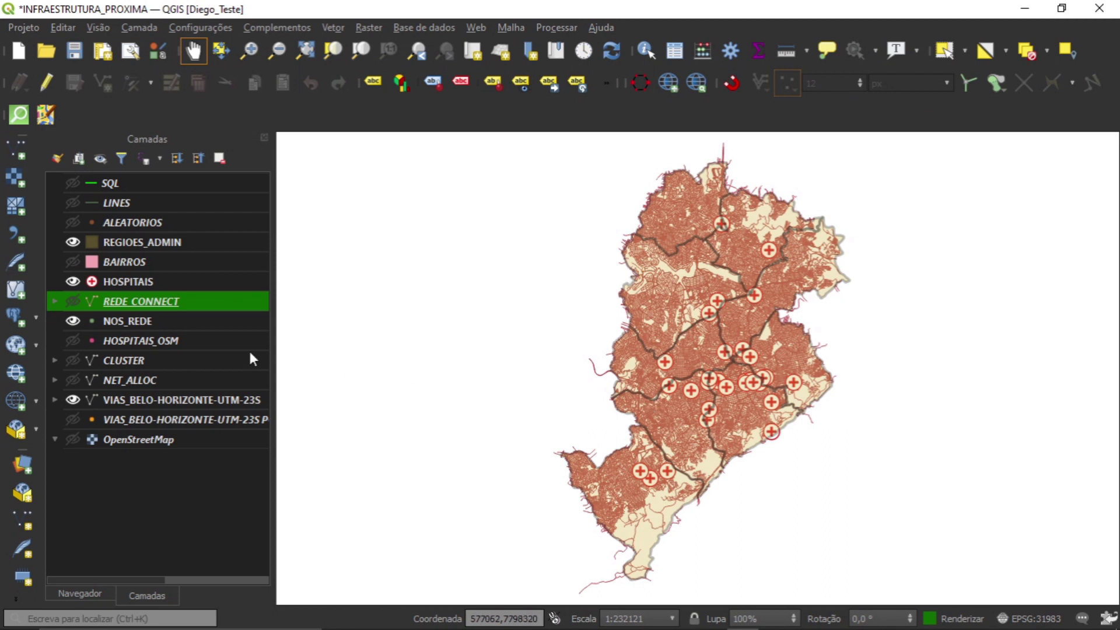
Hide VIAS_BELO-HORIZONTE-UTM-23S and make the REDE_CONNECT network visible again
left_click(73, 400)
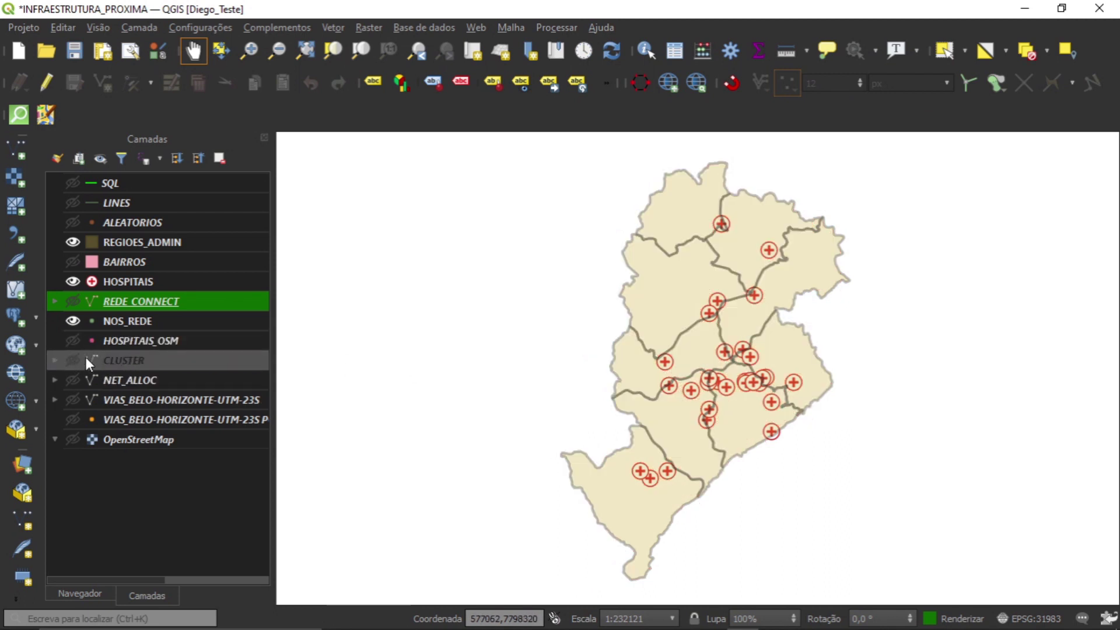
left_click(72, 301)
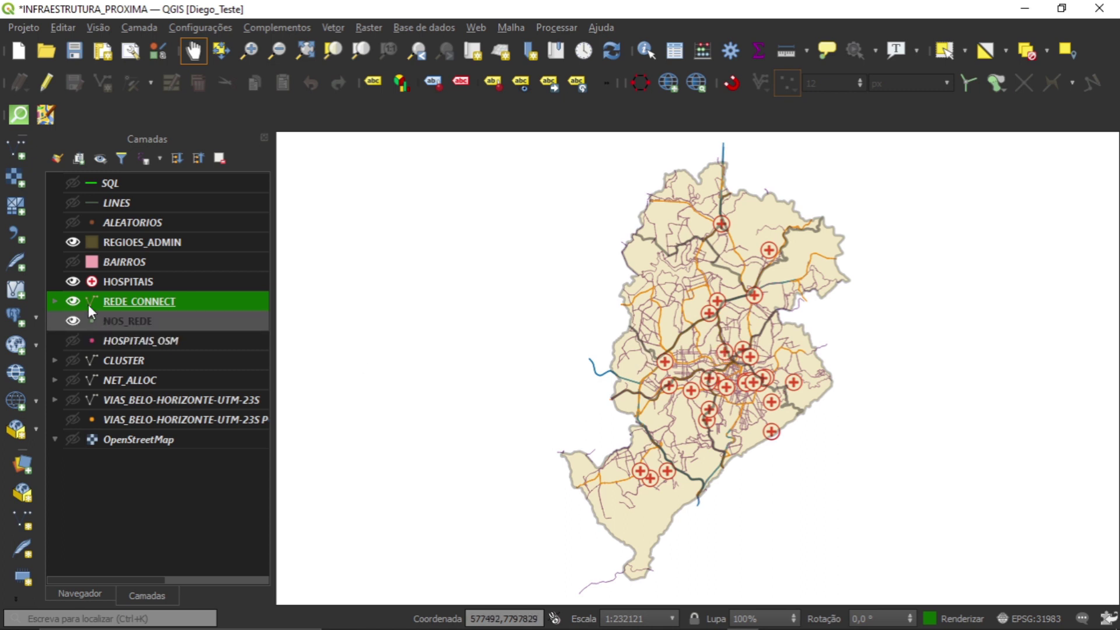
left_click(75, 297)
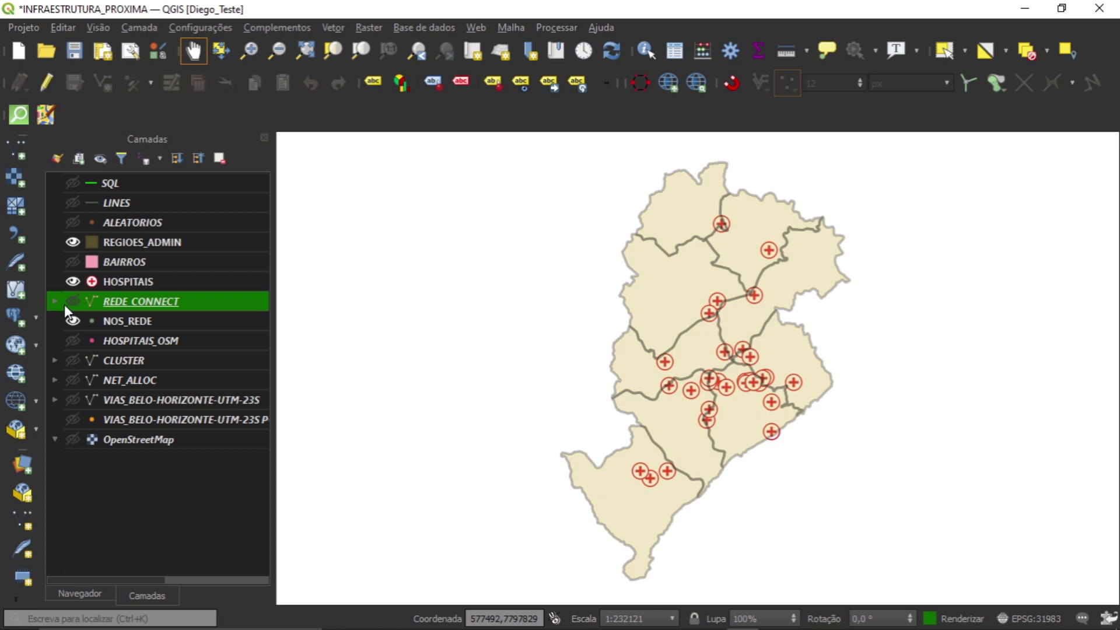
left_click(75, 300)
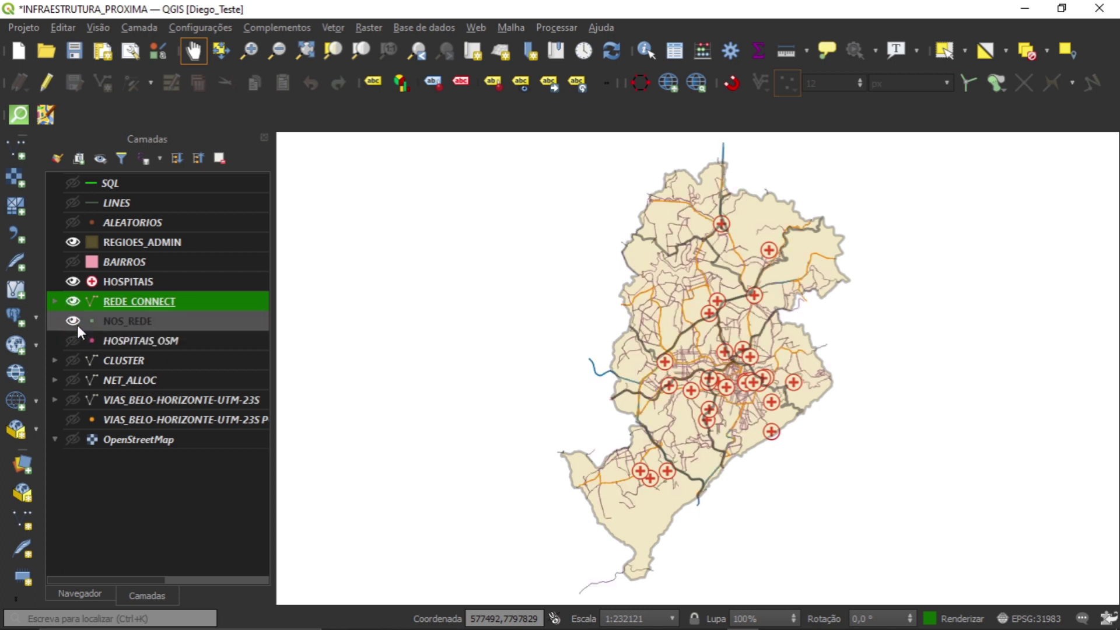
Compare VIAS_BELO-HORIZONTE-UTM-23S with REDE_CONNECT by swapping their visibility, ending with only REDE_CONNECT shown of the two
left_click(70, 298)
left_click(76, 400)
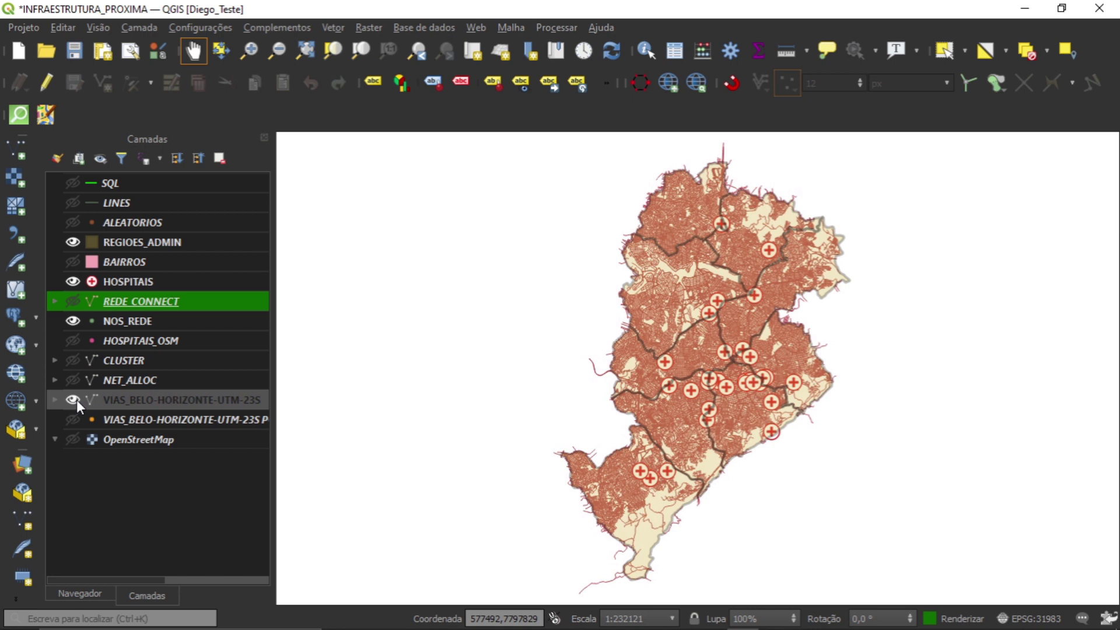
left_click(76, 400)
left_click(75, 401)
scroll(808, 324, "up", 2)
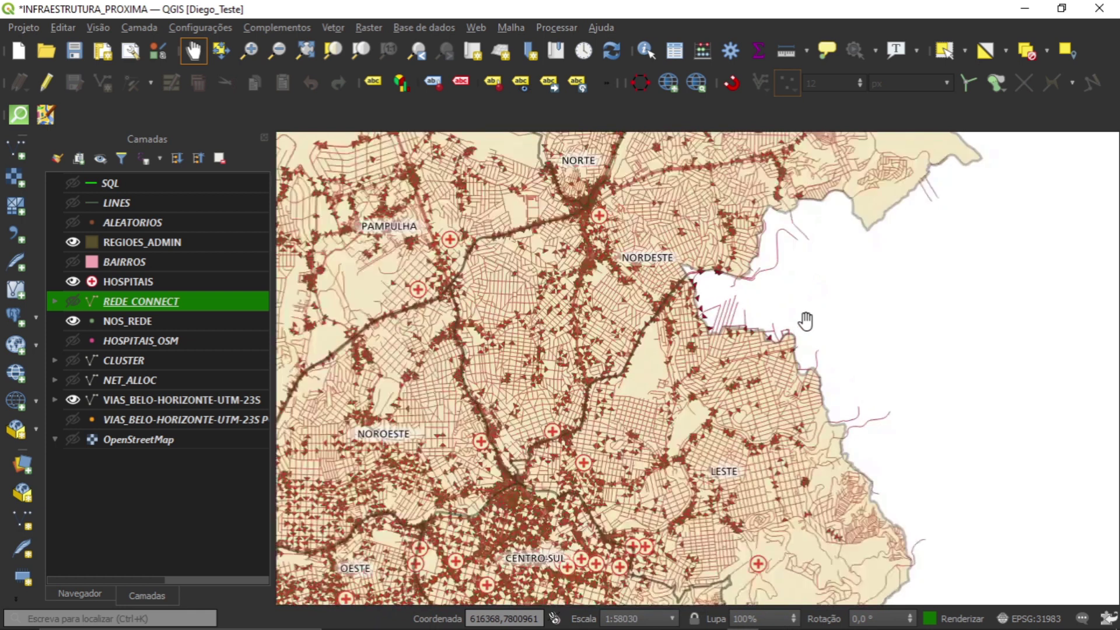
left_click(71, 399)
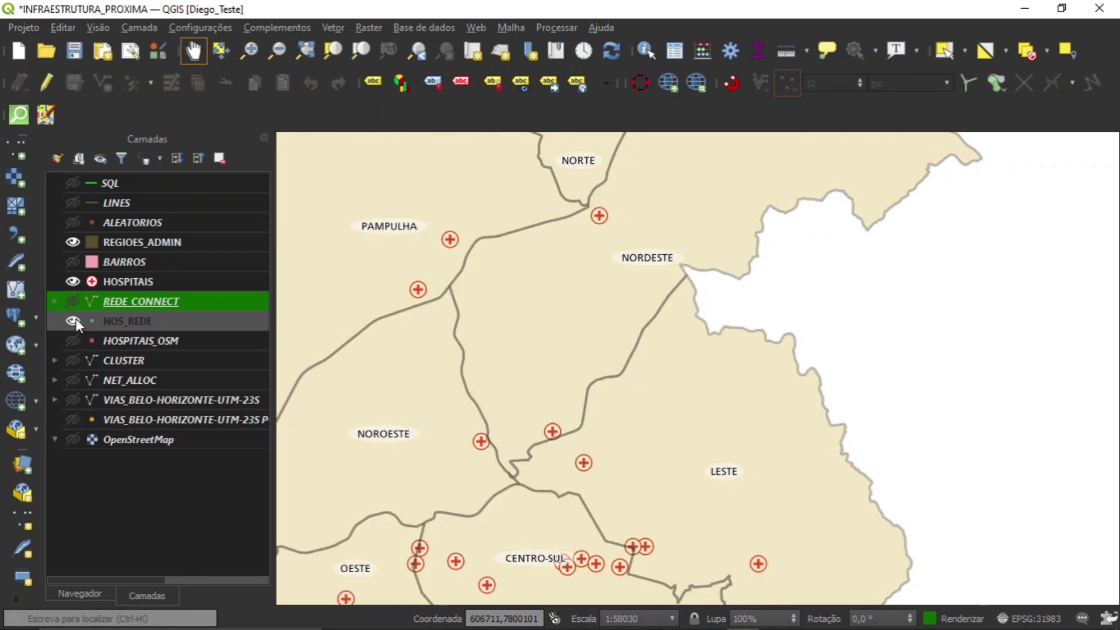
left_click(72, 301)
scroll(546, 352, "down", 2)
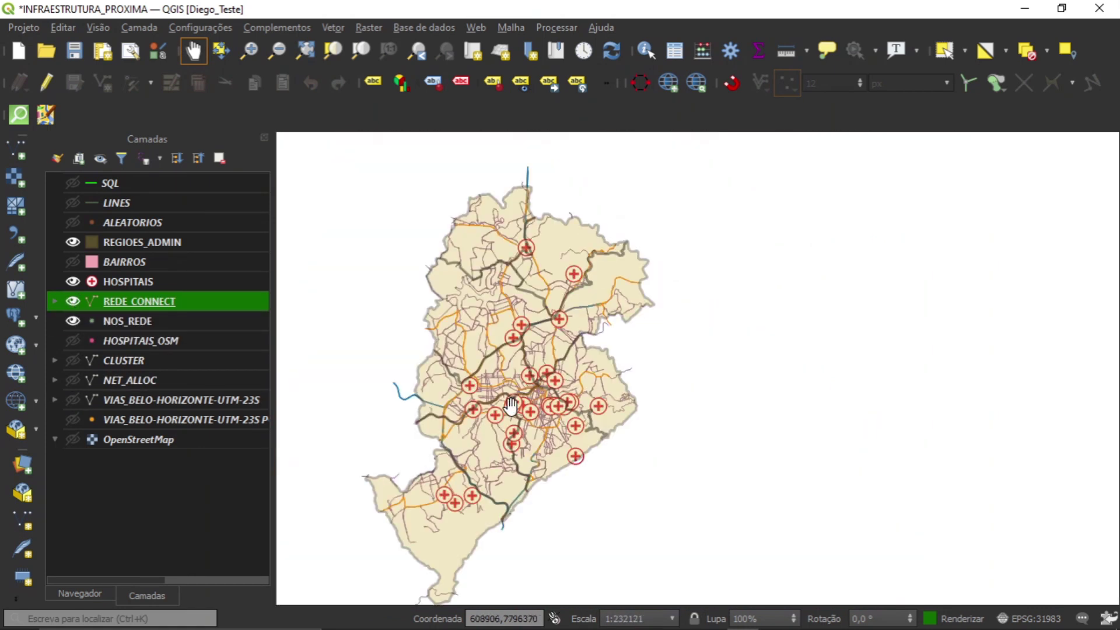
Examine the REDE_CONNECT roads around the NOROESTE region and across the whole municipality
left_click_drag(511, 407, 616, 375)
left_click_drag(580, 286, 670, 295)
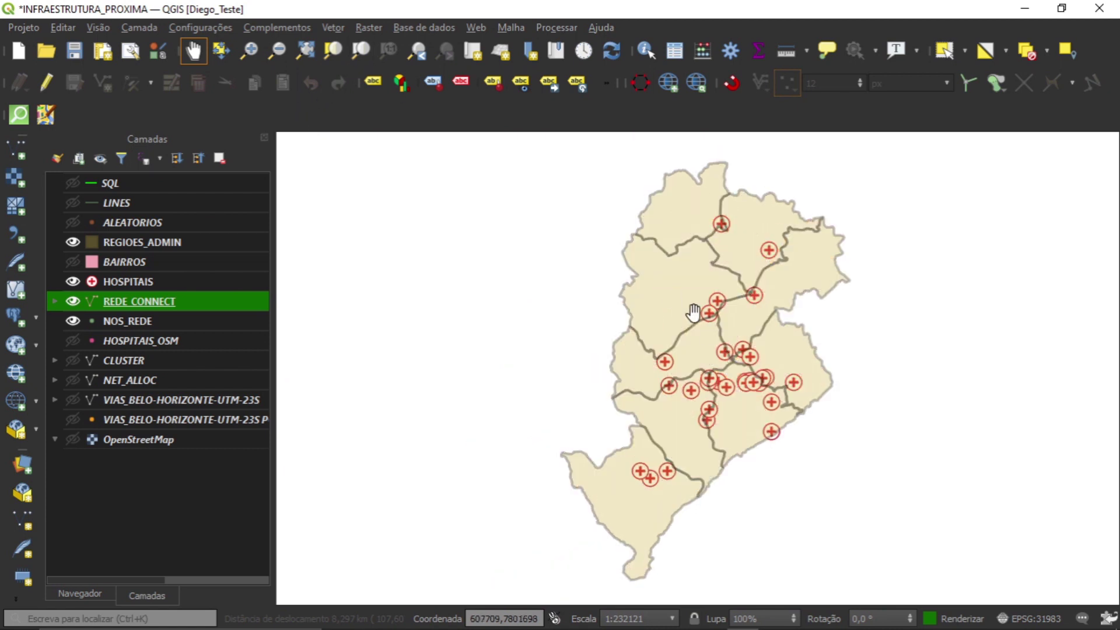
scroll(715, 357, "up", 1)
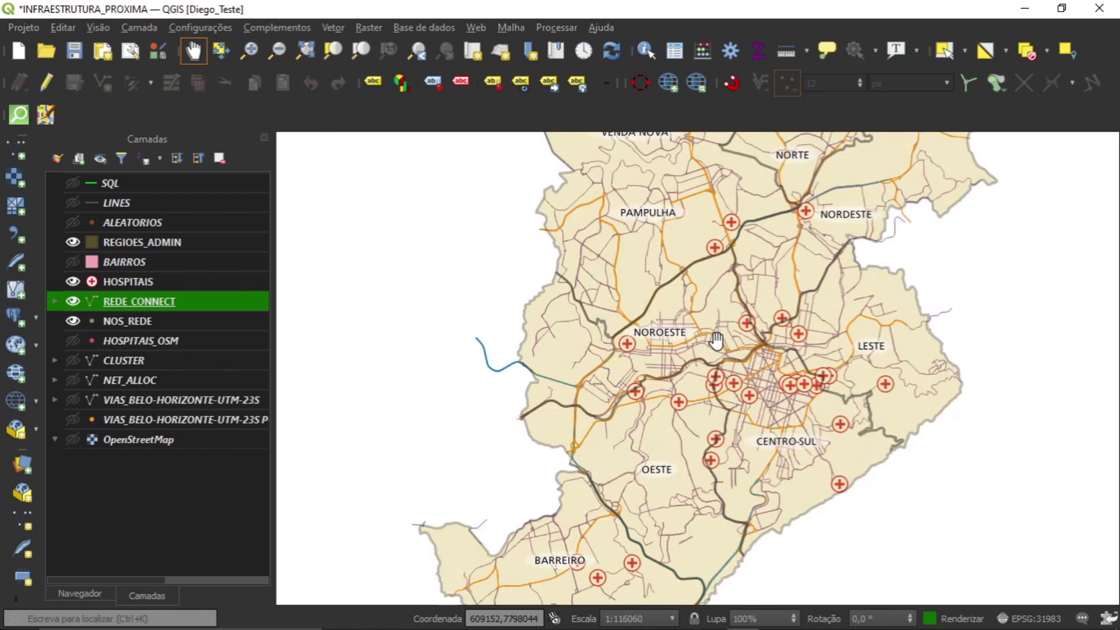
scroll(722, 304, "up", 1)
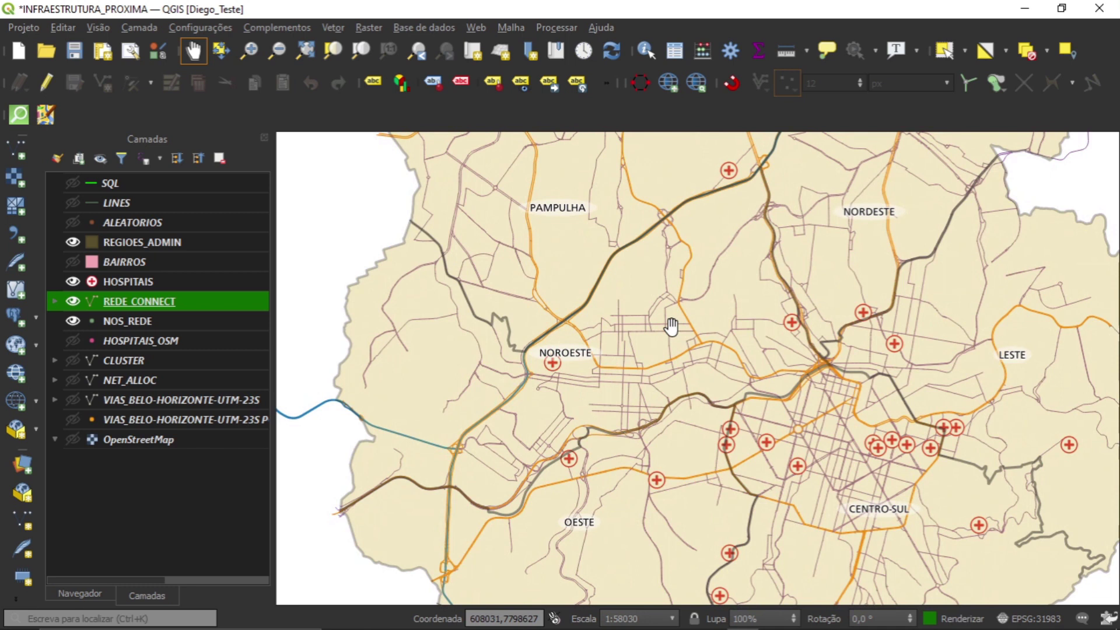
scroll(671, 325, "up", 1)
scroll(555, 337, "up", 1)
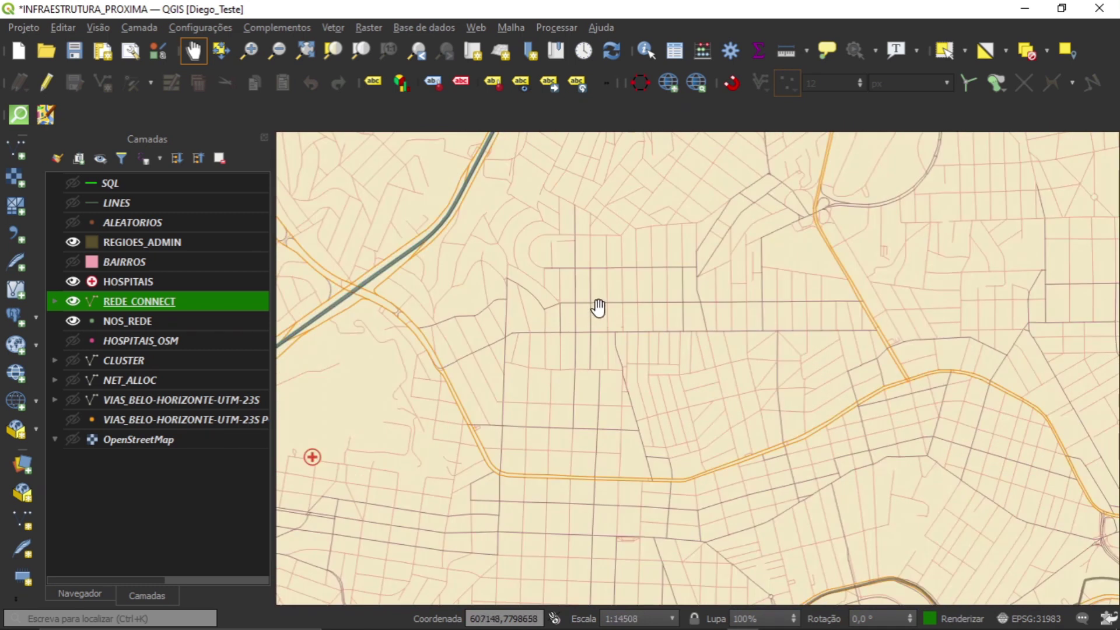
scroll(665, 220, "down", 1)
left_click_drag(790, 236, 638, 330)
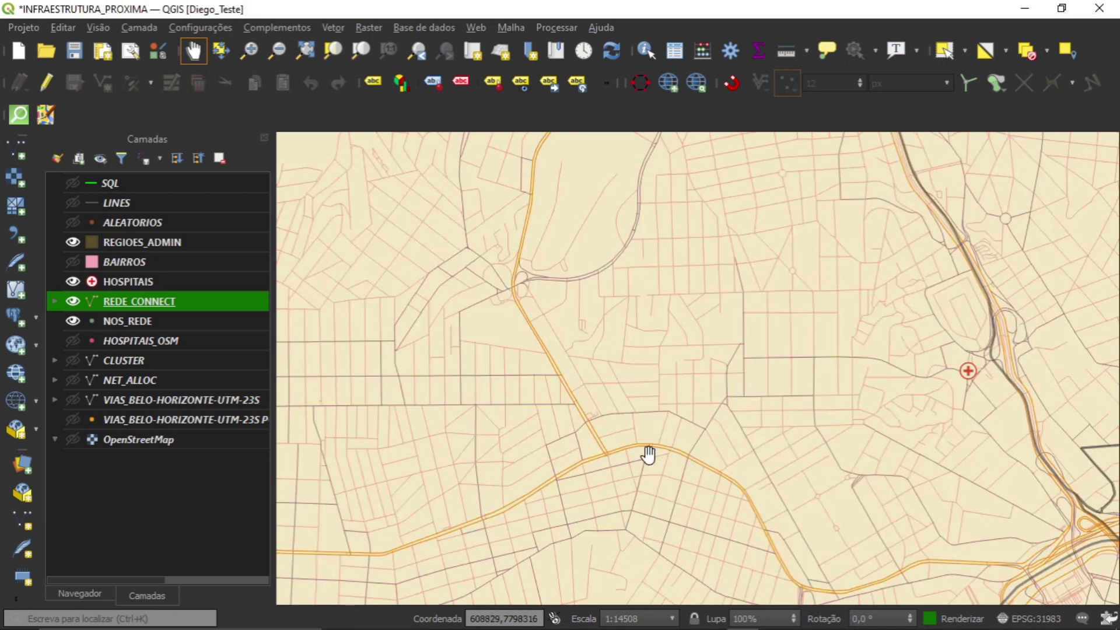
scroll(642, 454, "down", 1)
scroll(610, 444, "down", 1)
left_click_drag(615, 440, 582, 396)
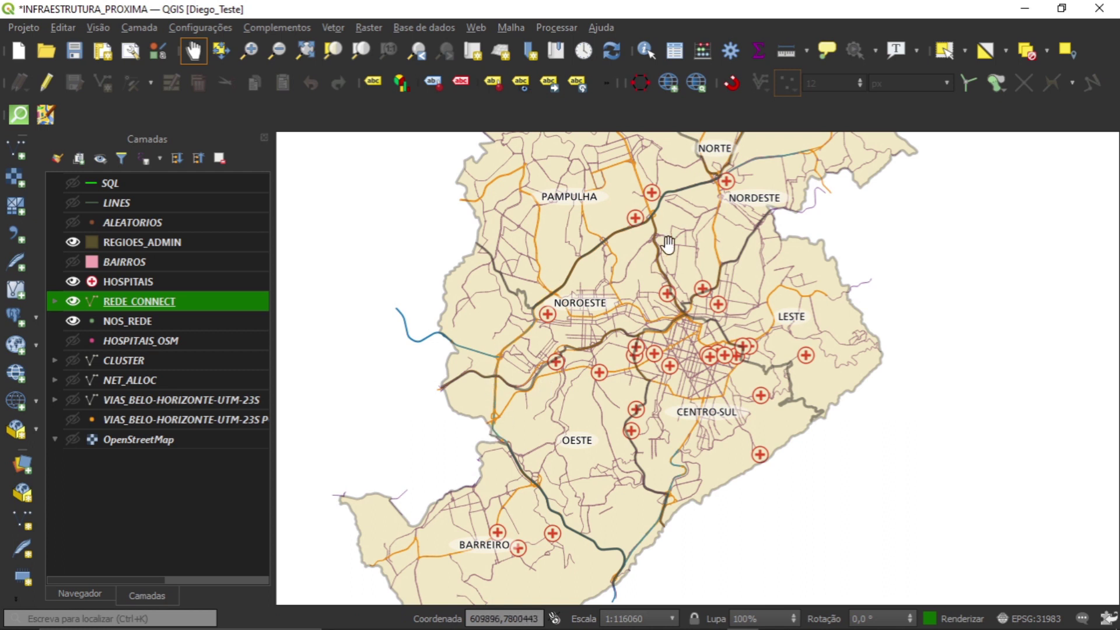
left_click_drag(749, 248, 727, 362)
scroll(729, 374, "down", 1)
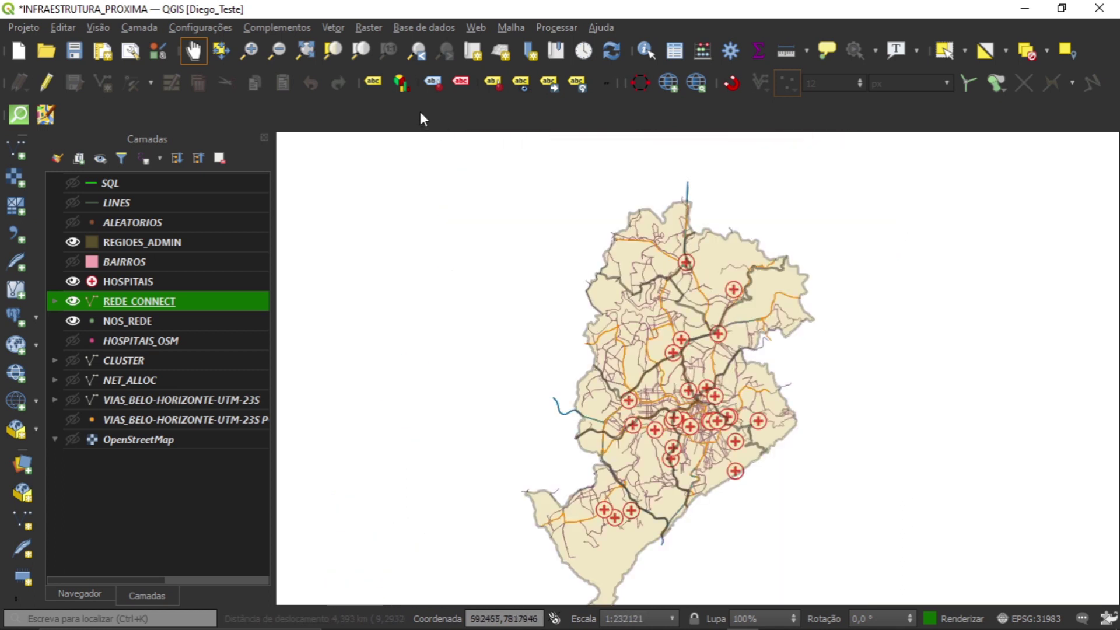
left_click_drag(565, 239, 600, 200)
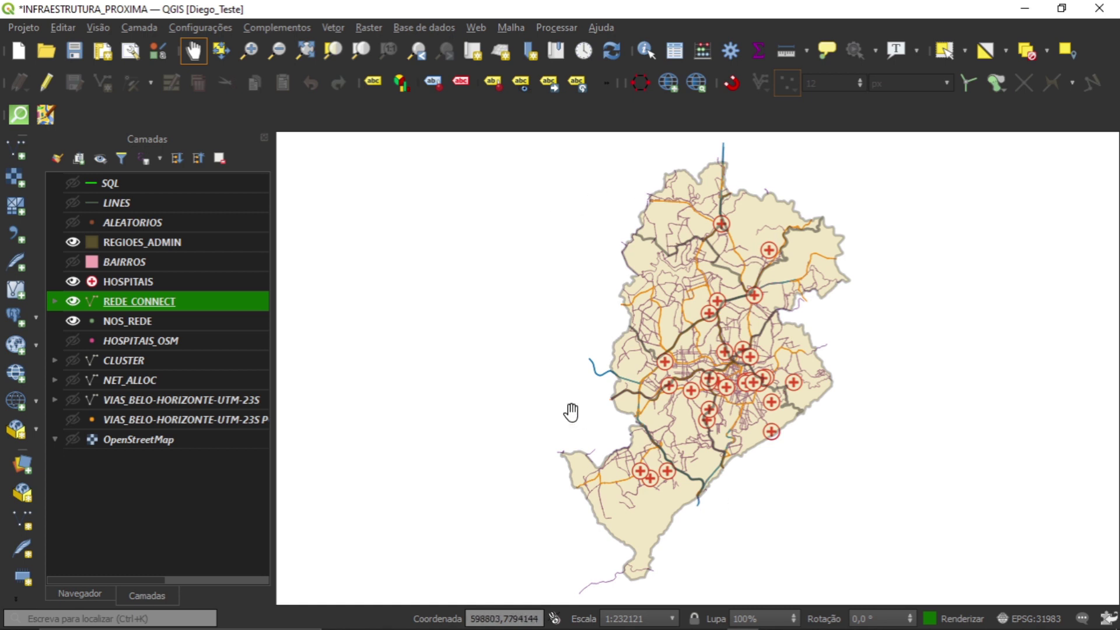
left_click_drag(694, 366, 625, 370)
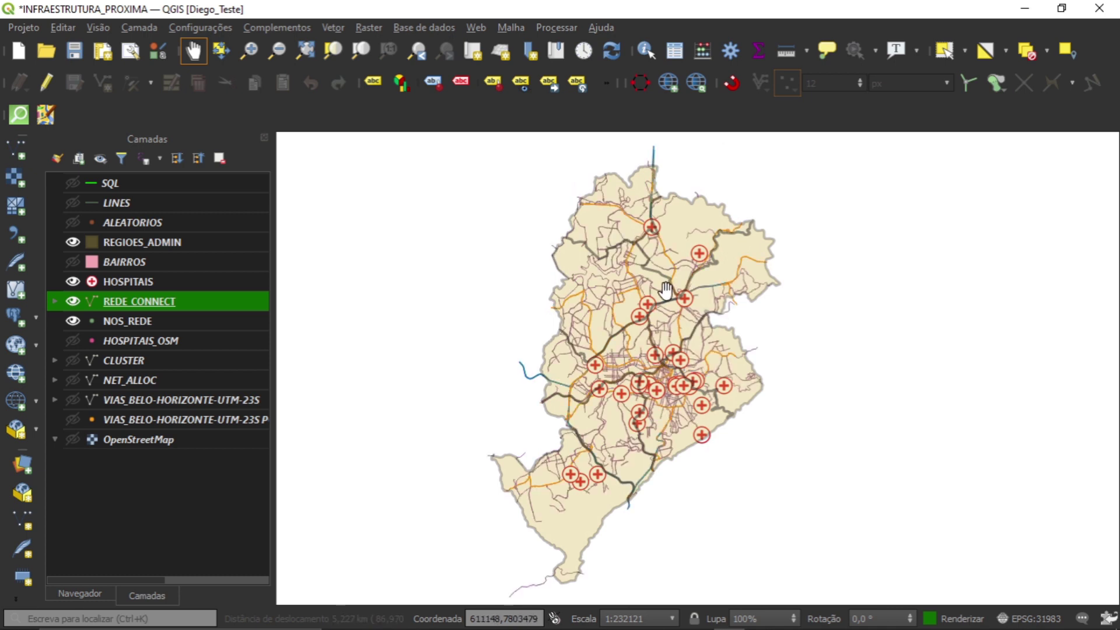
Make NOS_REDE the active layer and inspect the network nodes at street intersections
left_click(166, 321)
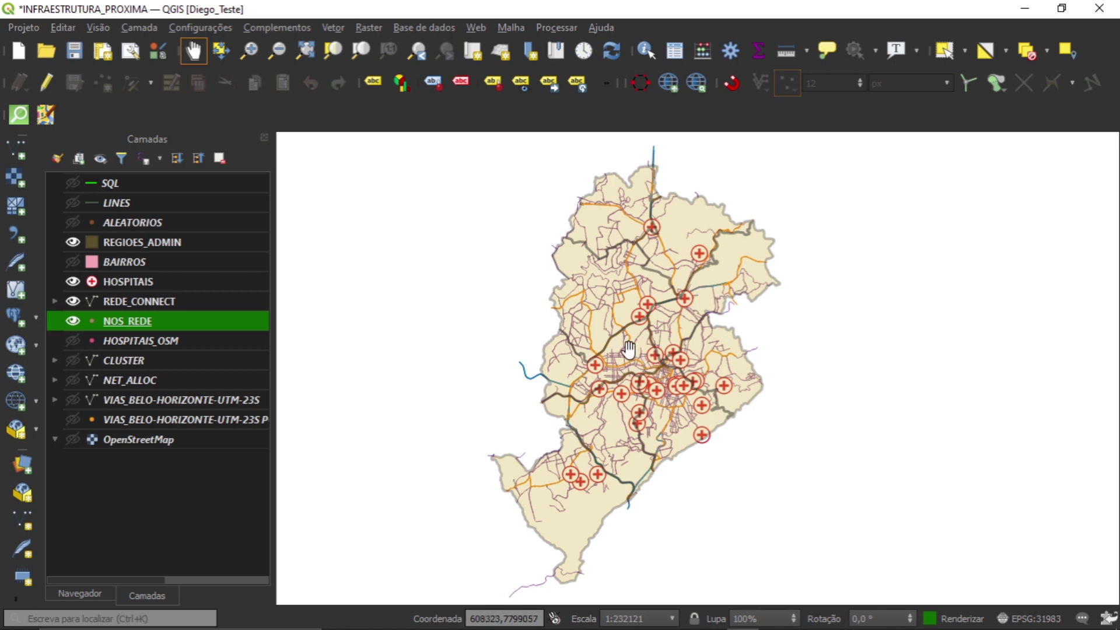
scroll(629, 350, "up", 3)
scroll(565, 362, "up", 3)
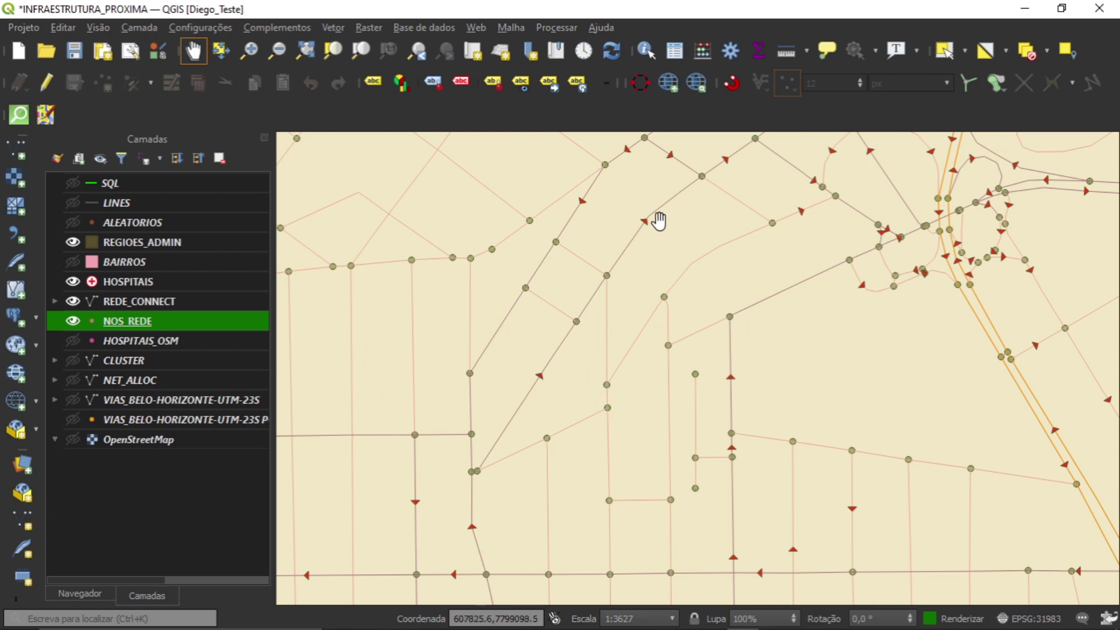
Examine the NOS_REDE nodes and the traffic-direction arrows along the REDE_CONNECT streets across several neighbouring blocks
left_click_drag(728, 185, 681, 282)
scroll(685, 288, "down", 1)
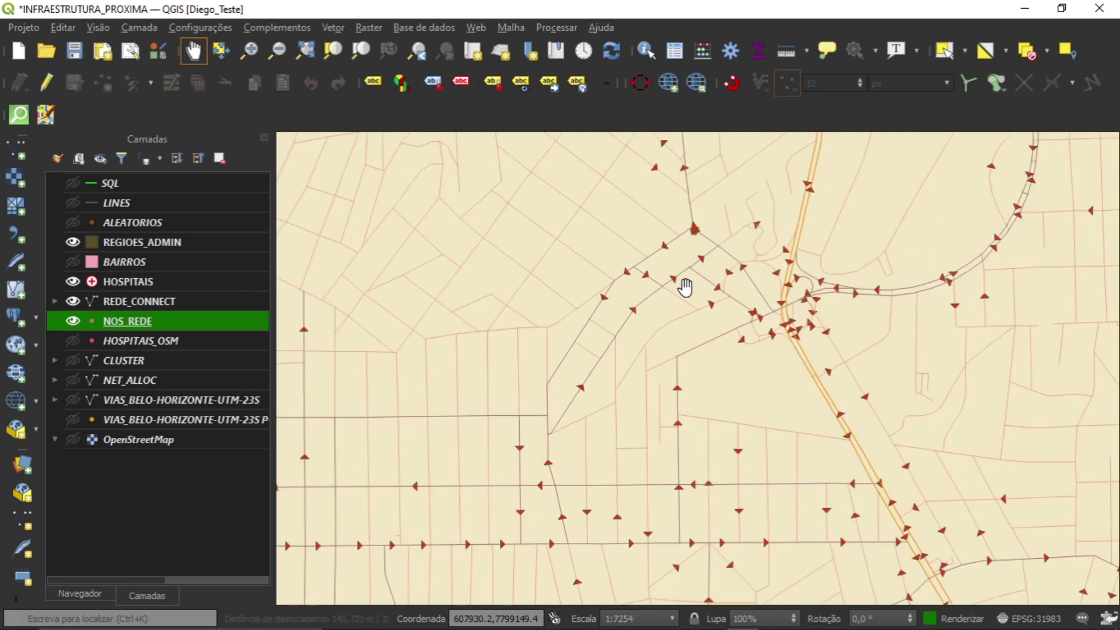
left_click_drag(529, 506, 773, 322)
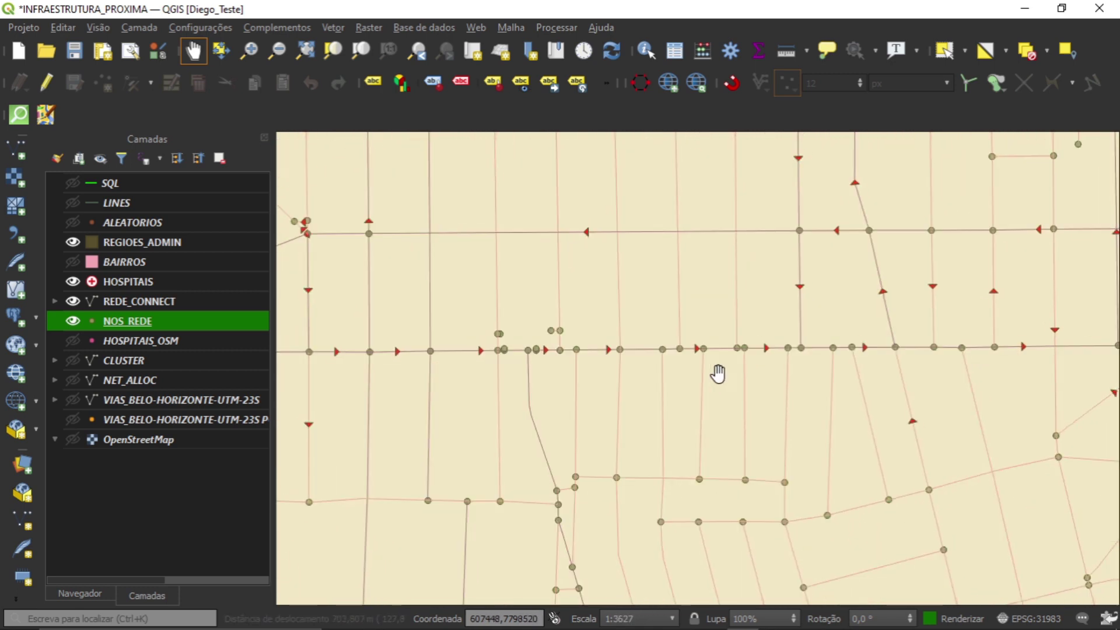
scroll(717, 373, "down", 3)
scroll(836, 454, "up", 3)
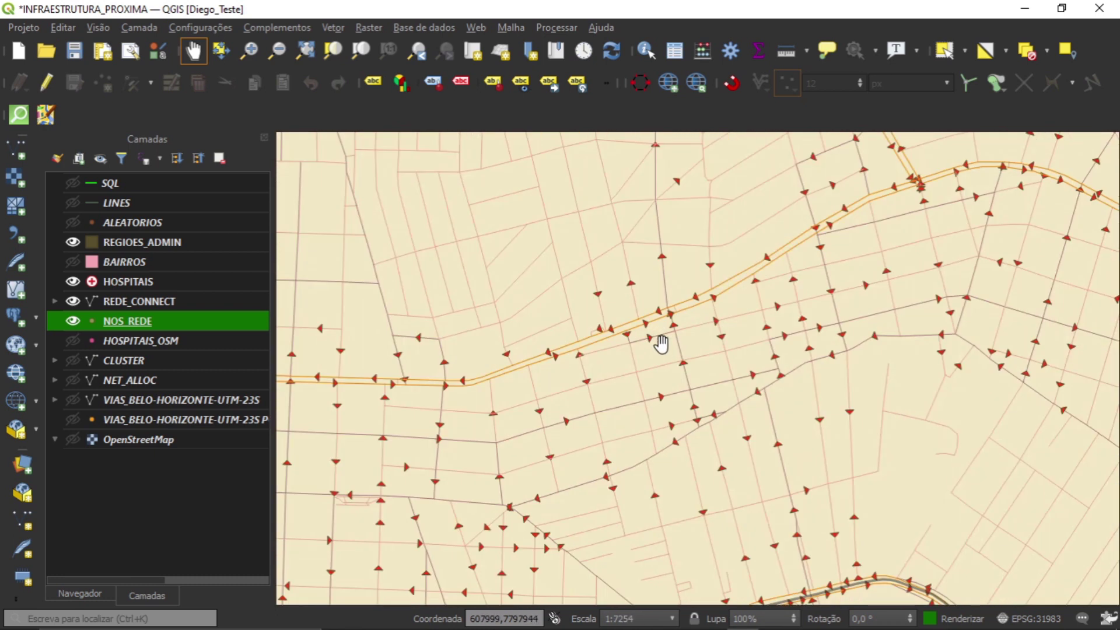
scroll(661, 344, "up", 1)
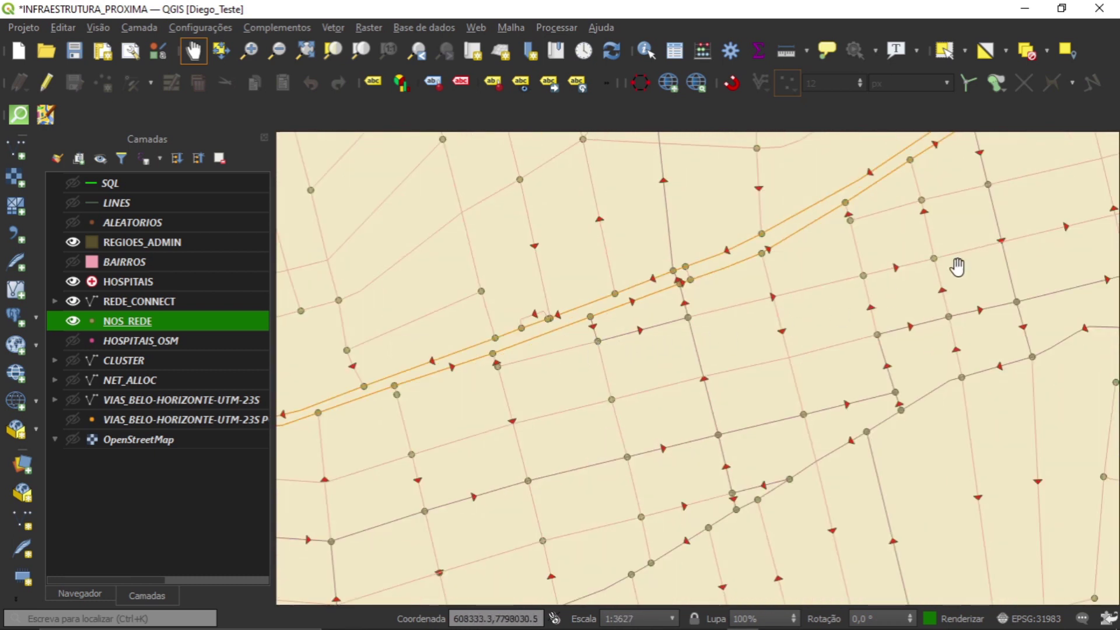
scroll(723, 341, "down", 1)
left_click_drag(914, 296, 665, 345)
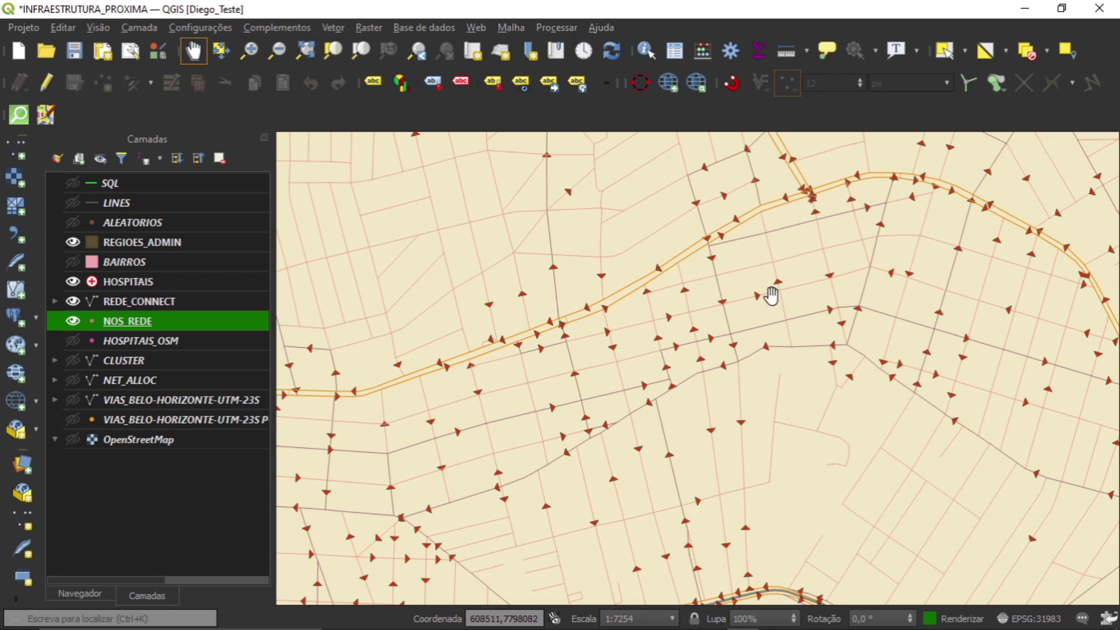
scroll(584, 315, "down", 3)
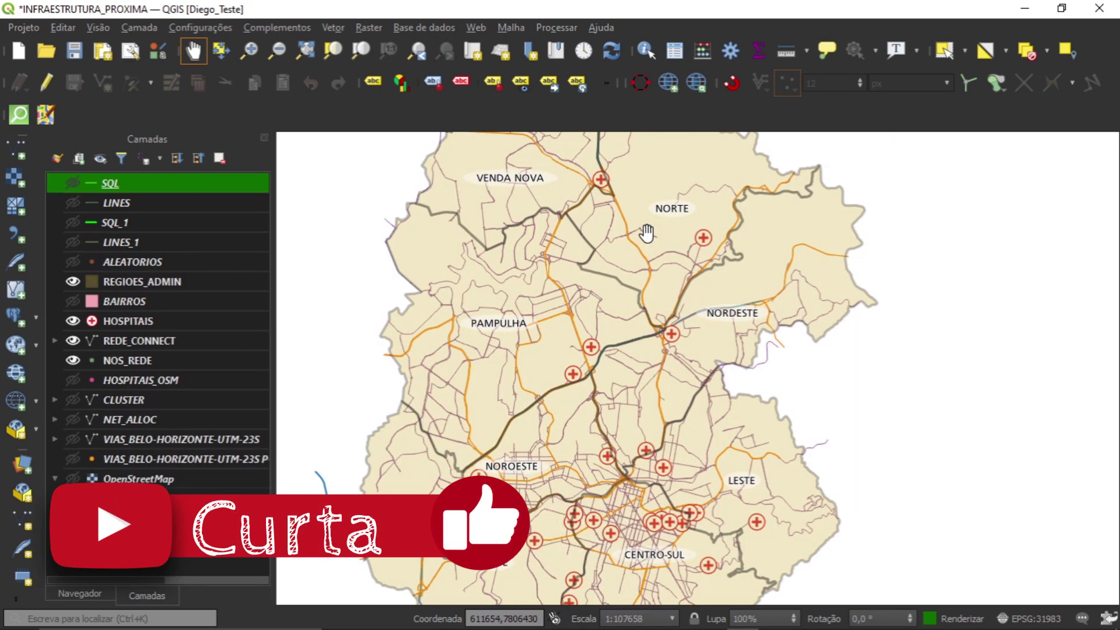
Examine the REDE_CONNECT roads and the hospitals in and around the NORTE region
scroll(644, 236, "up", 1)
scroll(636, 258, "up", 2)
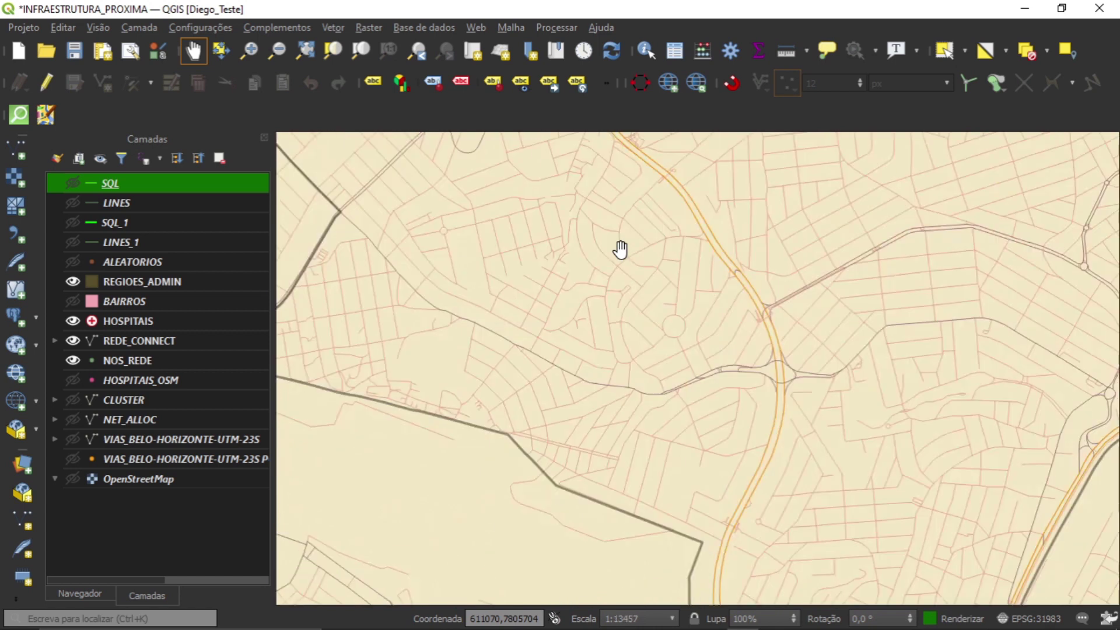
left_click_drag(570, 226, 637, 435)
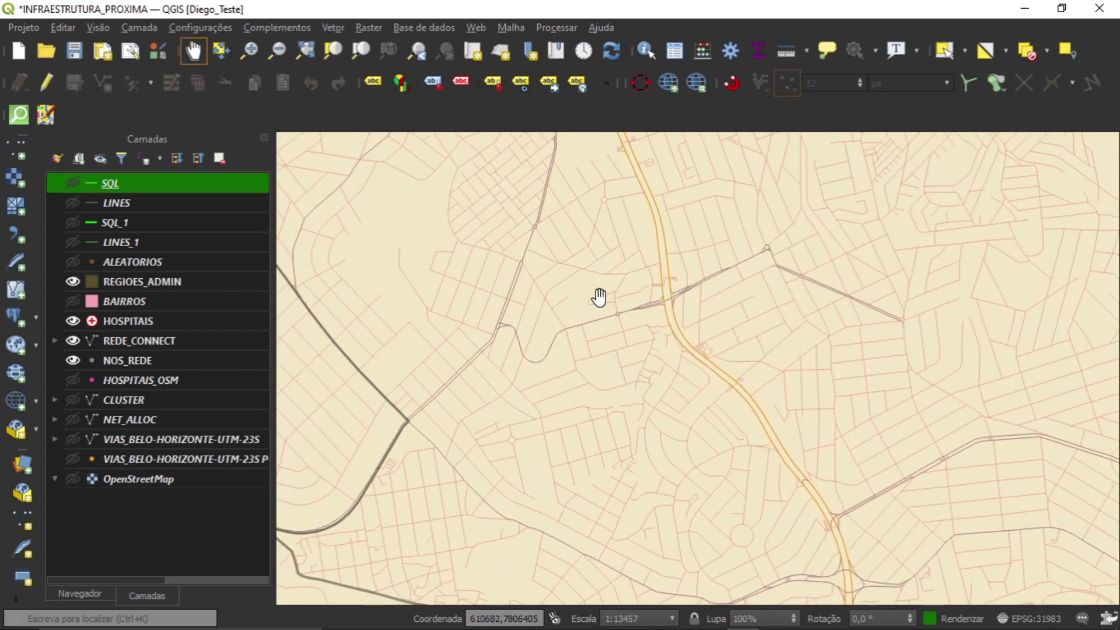
scroll(600, 298, "down", 1)
left_click_drag(763, 262, 747, 393)
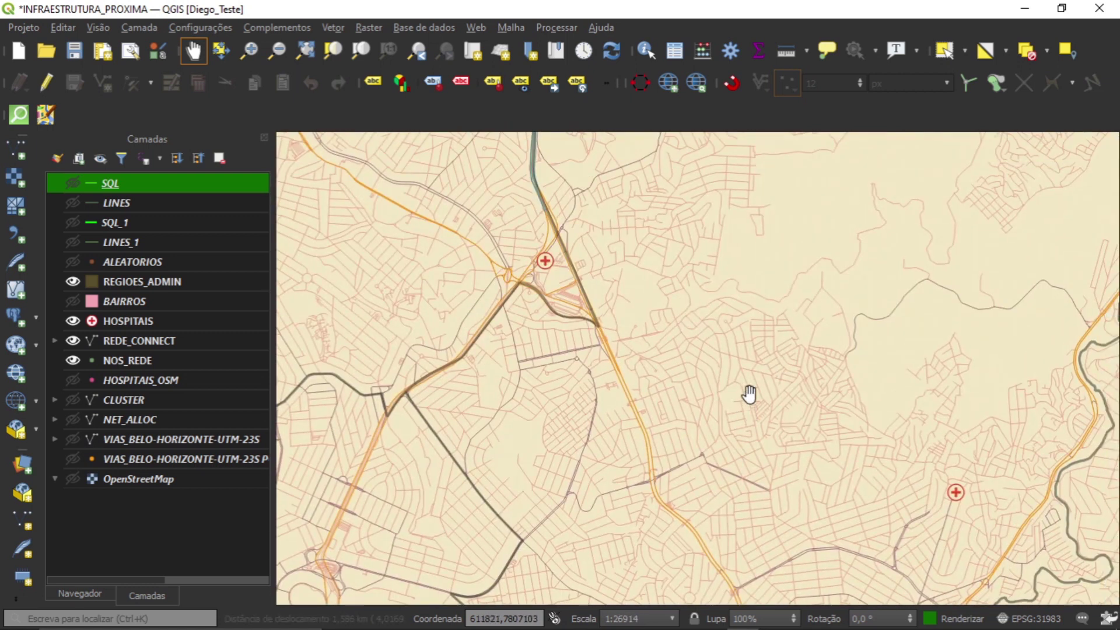
scroll(714, 318, "down", 1)
left_click_drag(641, 276, 807, 383)
left_click_drag(948, 411, 759, 359)
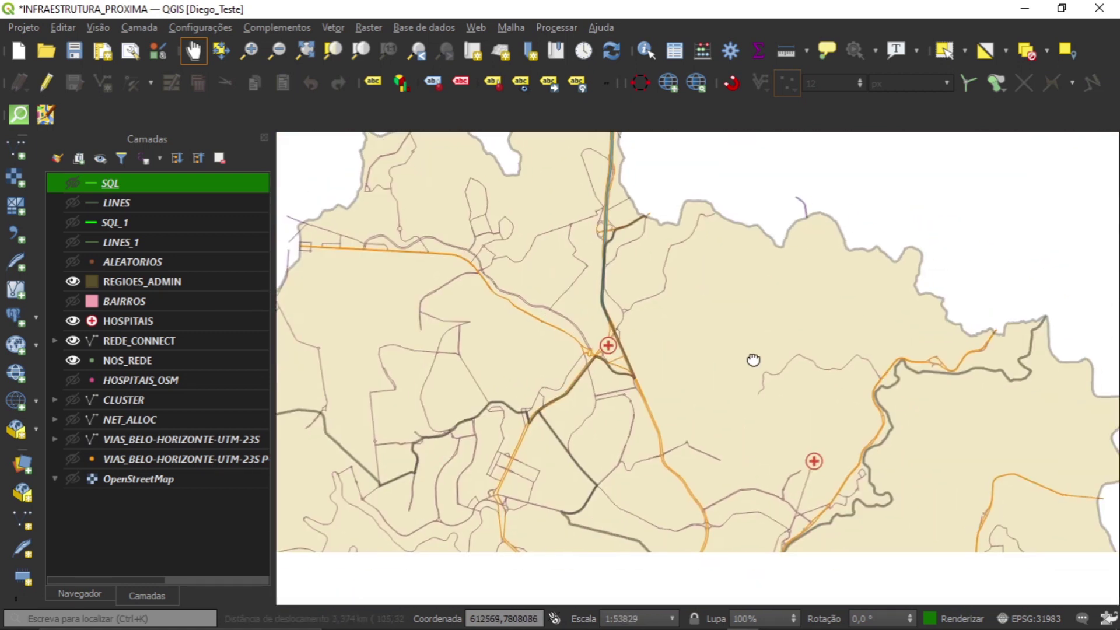
scroll(683, 376, "up", 1)
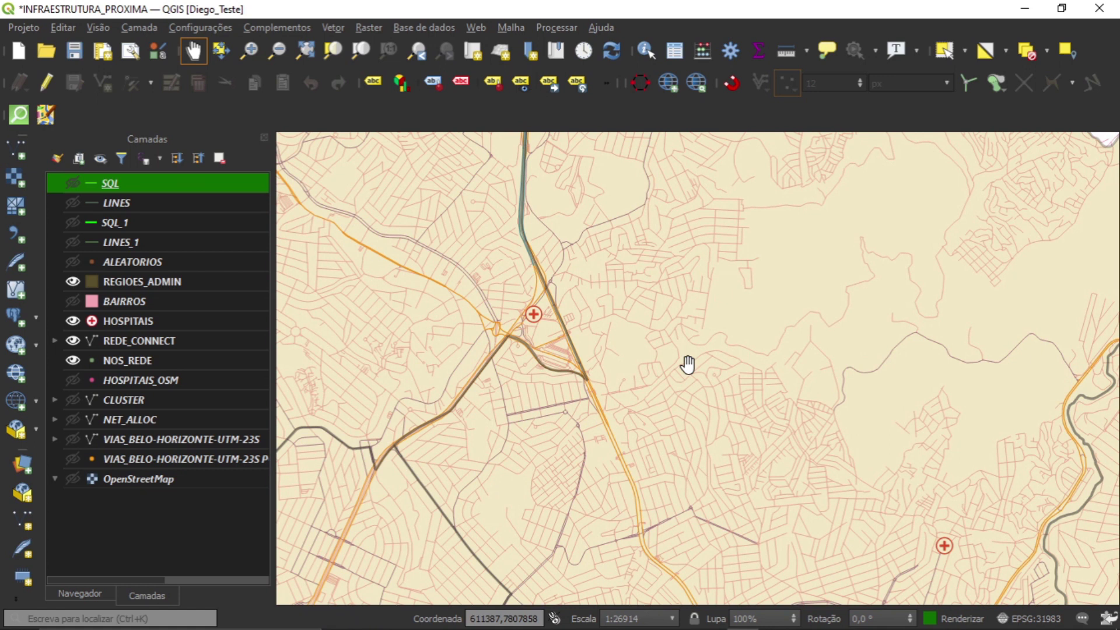
scroll(688, 365, "down", 1)
left_click_drag(595, 428, 633, 396)
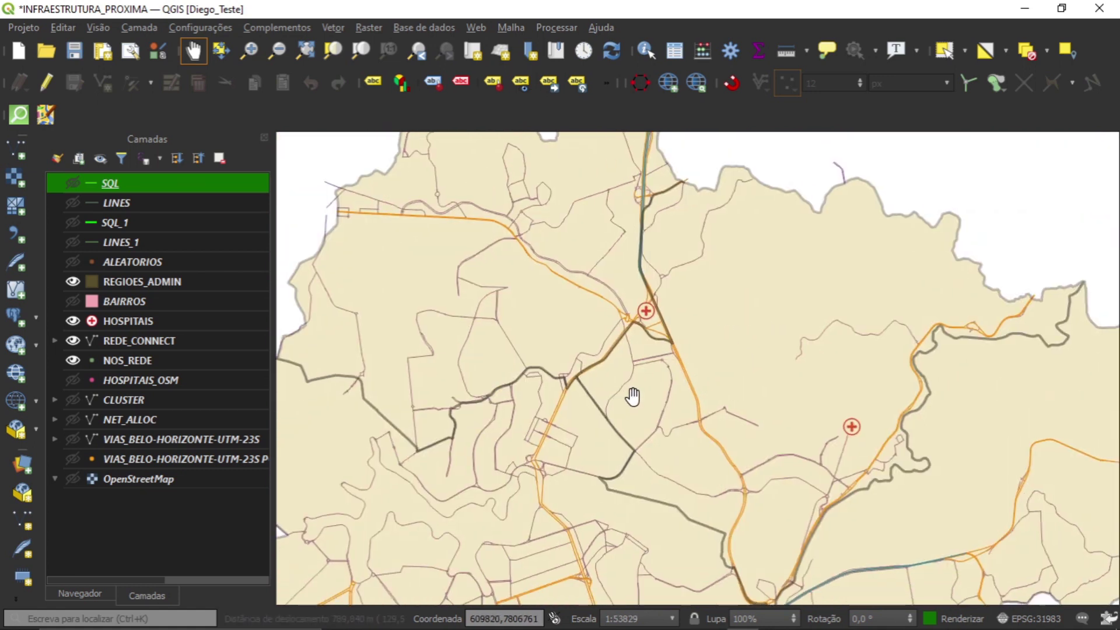
Make REGIOES_ADMIN the active layer and fit its full extent in the map view
left_click(361, 53)
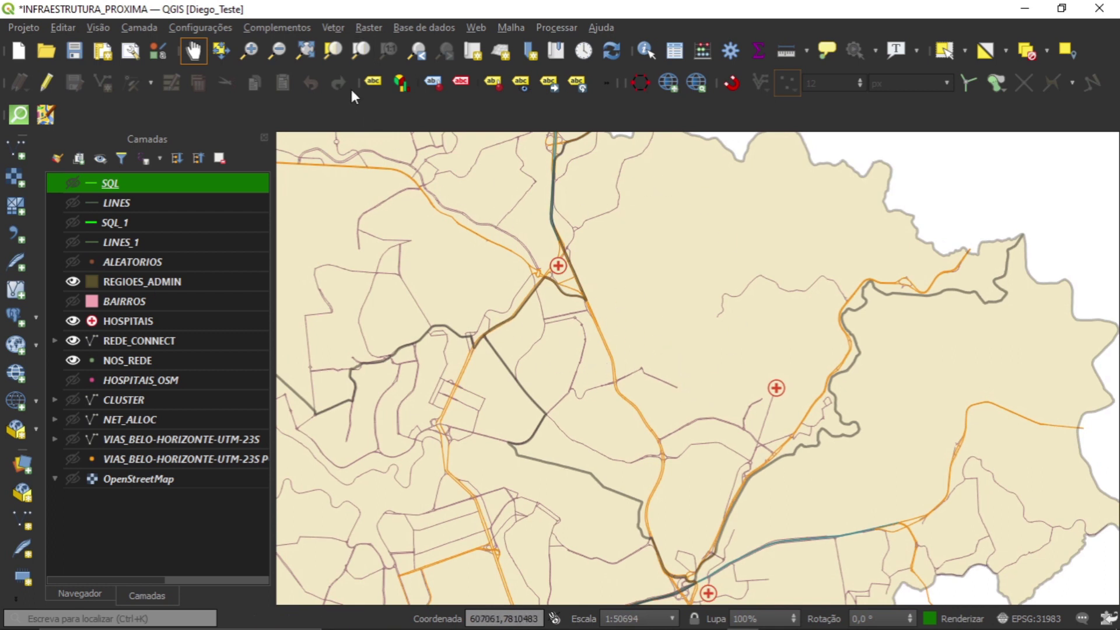
left_click(170, 283)
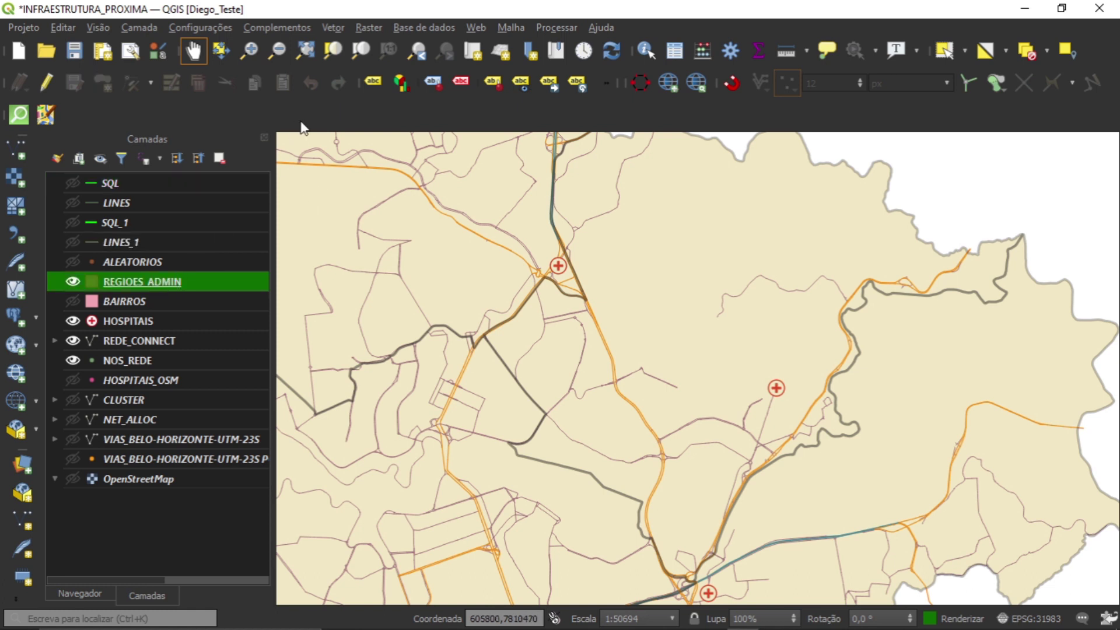
left_click(361, 49)
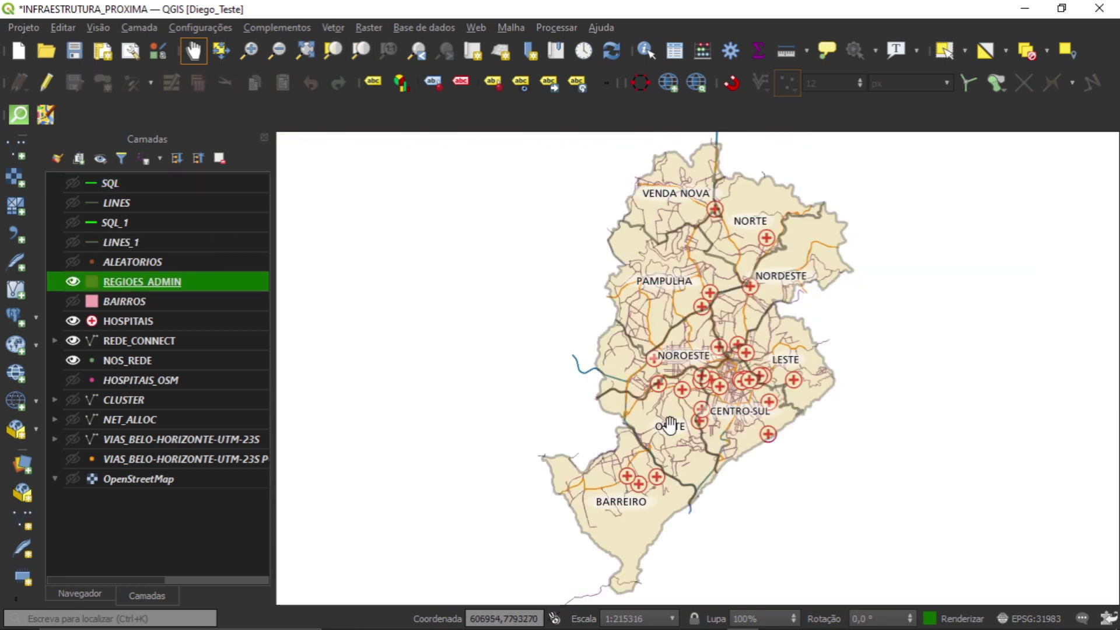
left_click_drag(776, 360, 708, 364)
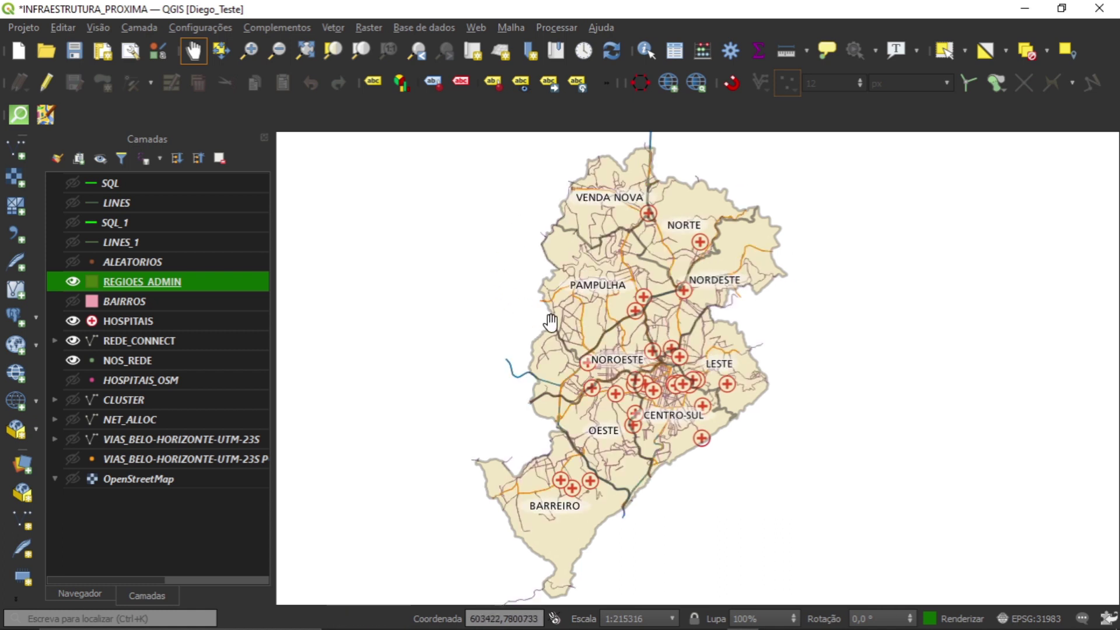
Inspect the network nodes and streets between the PAMPULHA and NORDESTE hospitals
scroll(660, 306, "up", 3)
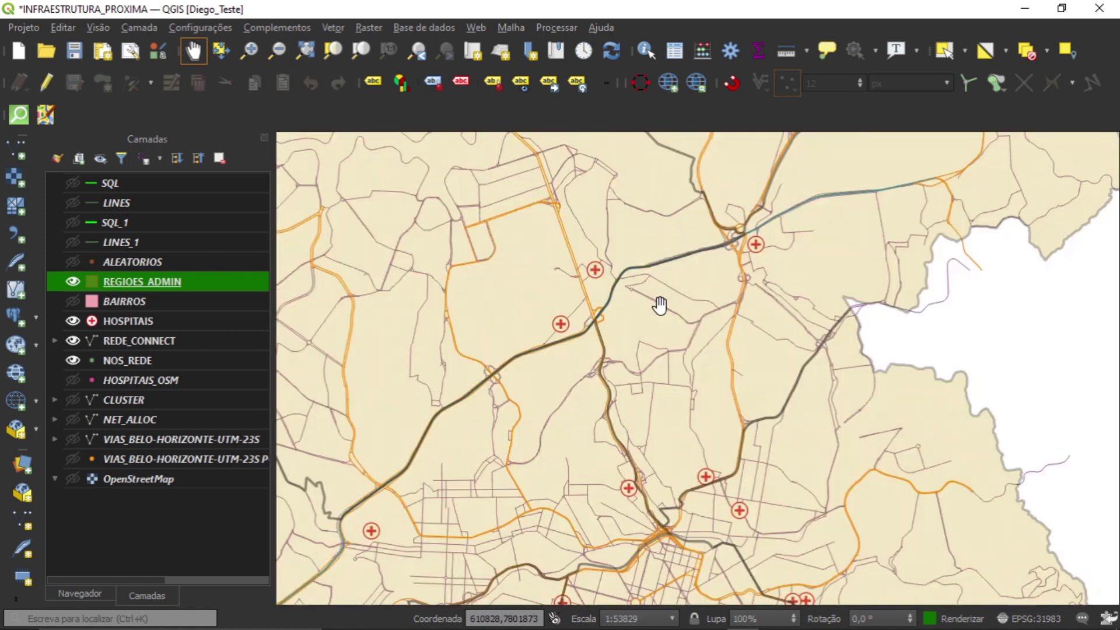
scroll(723, 366, "up", 3)
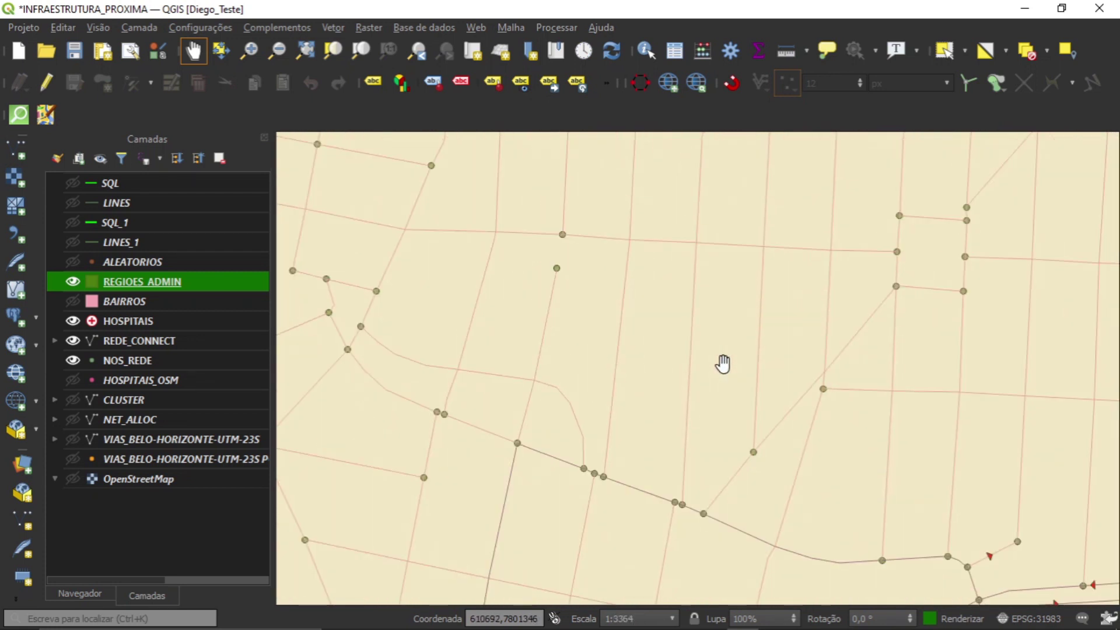
scroll(722, 367, "down", 2)
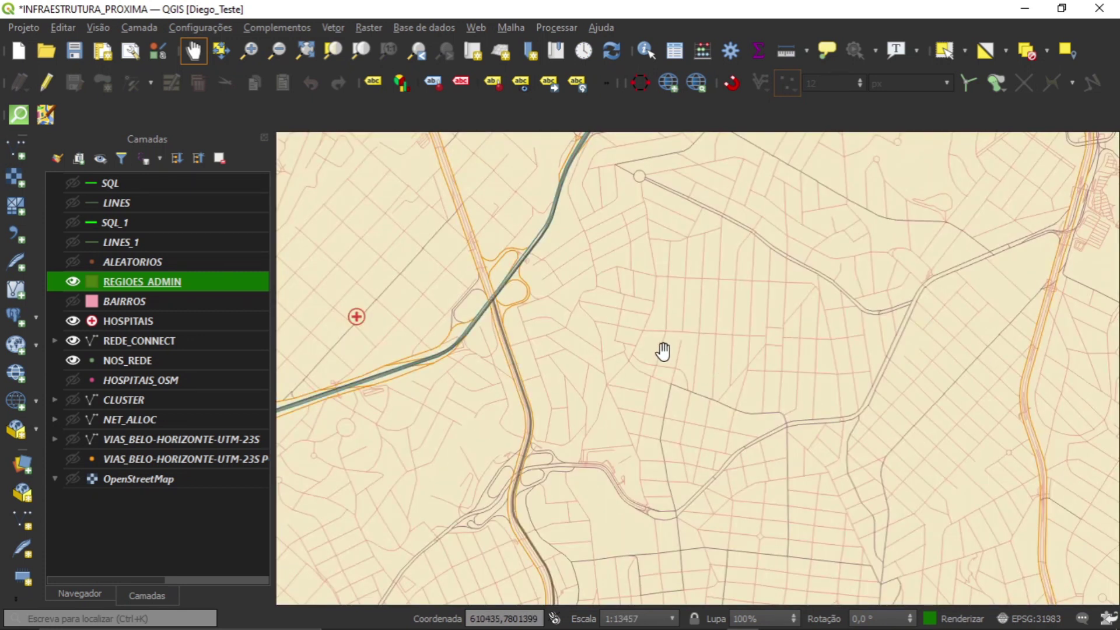
left_click_drag(663, 355, 674, 332)
scroll(673, 333, "down", 2)
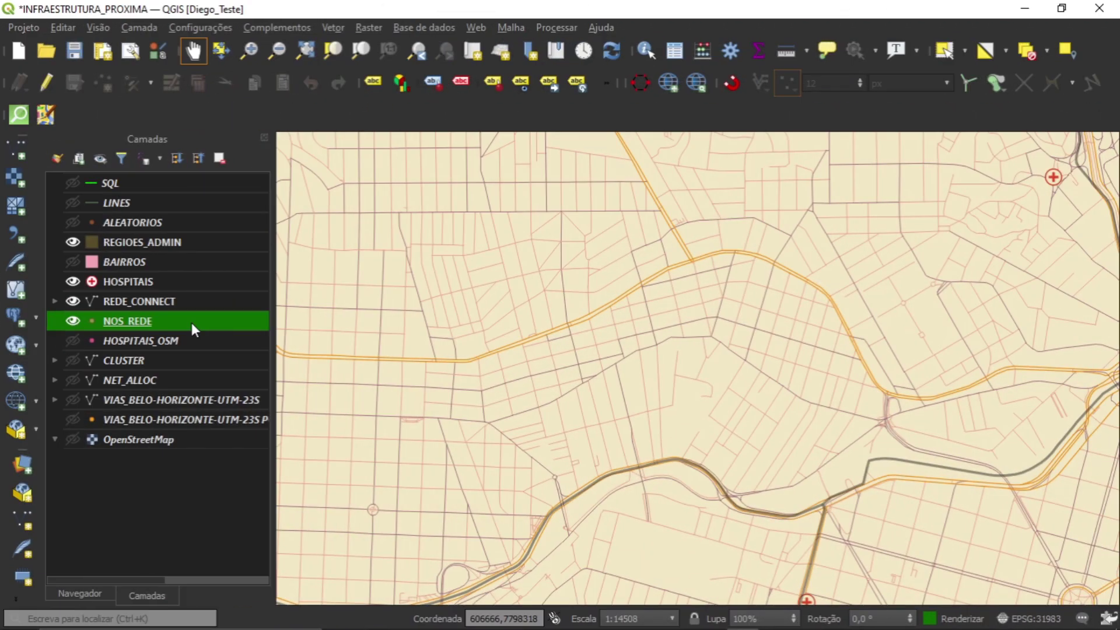
Show the full extent of REGIOES_ADMIN, and examine the hospitals inside and near the borders of the NORTE region
left_click(161, 243)
left_click(358, 57)
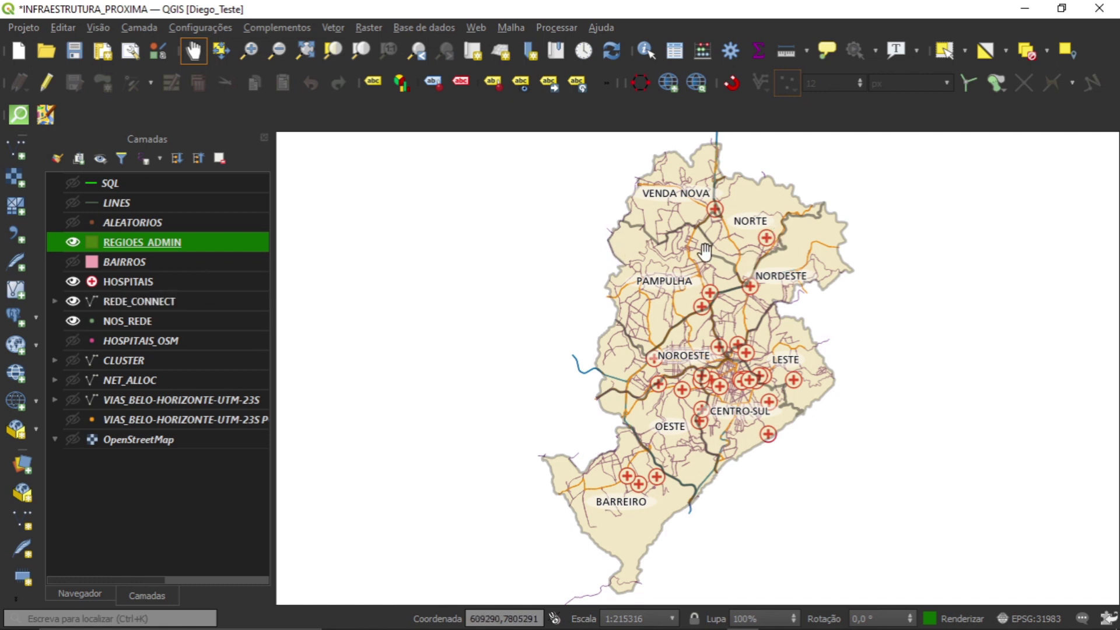
scroll(765, 225, "up", 1)
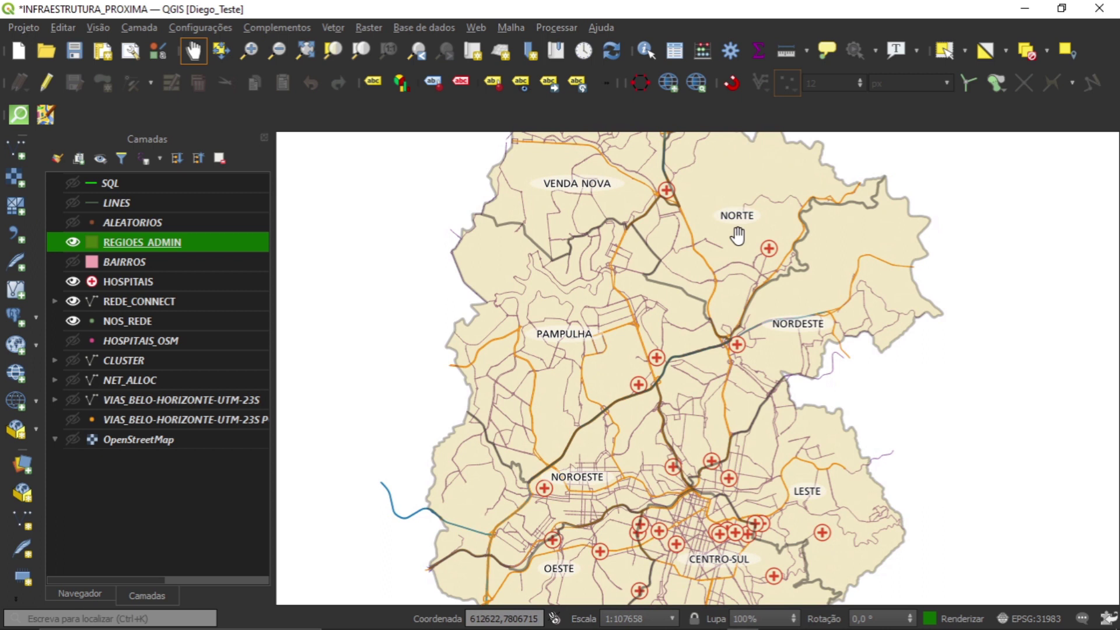
scroll(741, 202, "up", 1)
left_click_drag(753, 200, 733, 309)
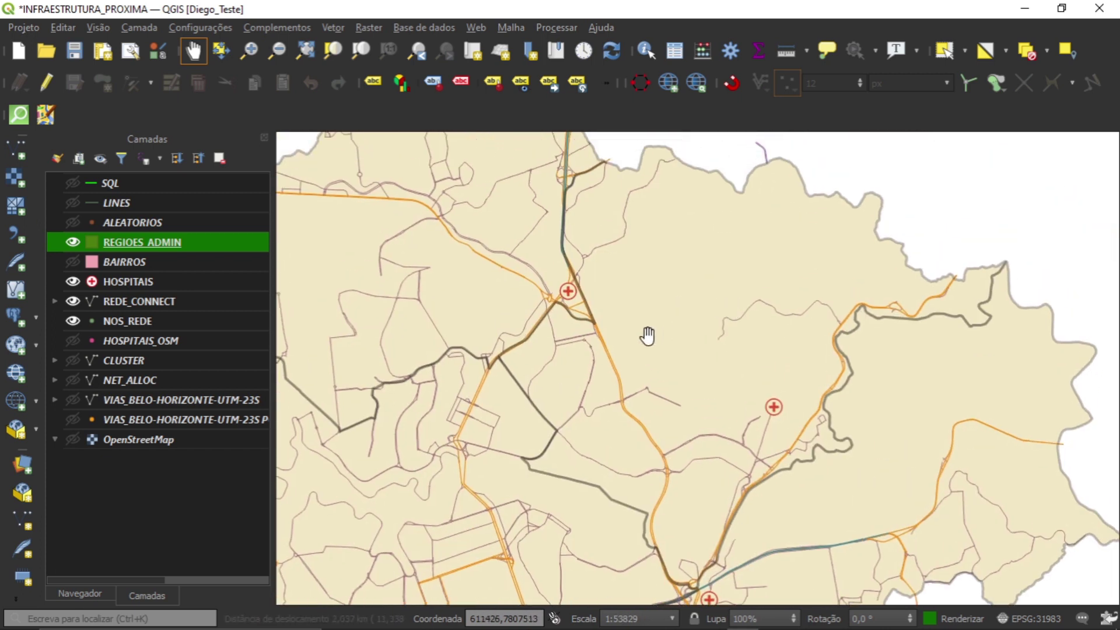
scroll(647, 331, "up", 1)
scroll(764, 315, "down", 1)
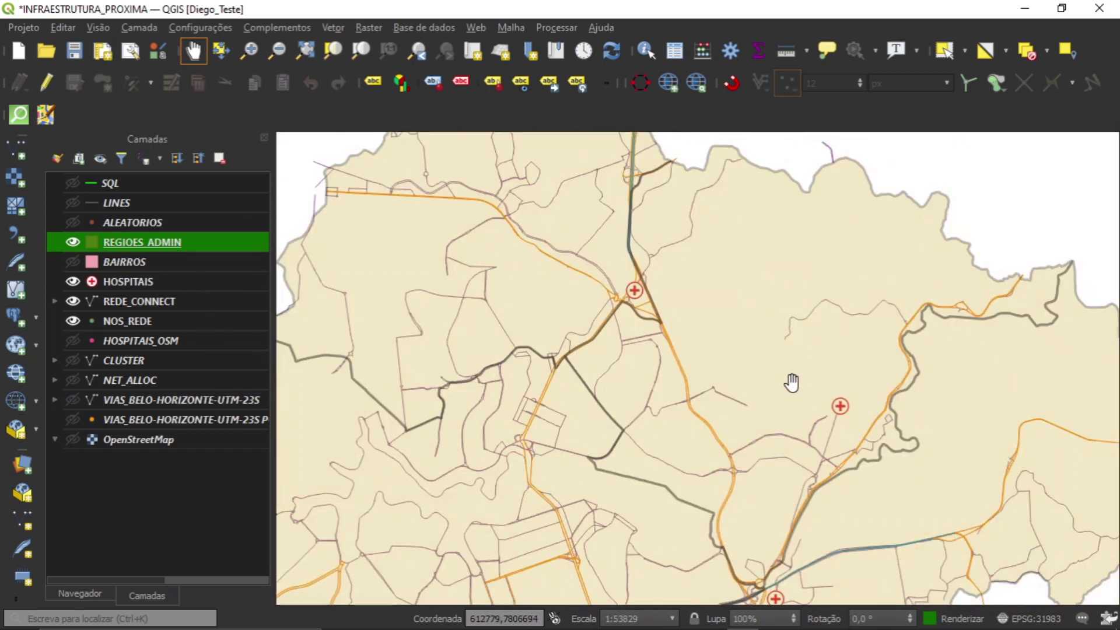
scroll(793, 379, "up", 1)
scroll(812, 378, "down", 1)
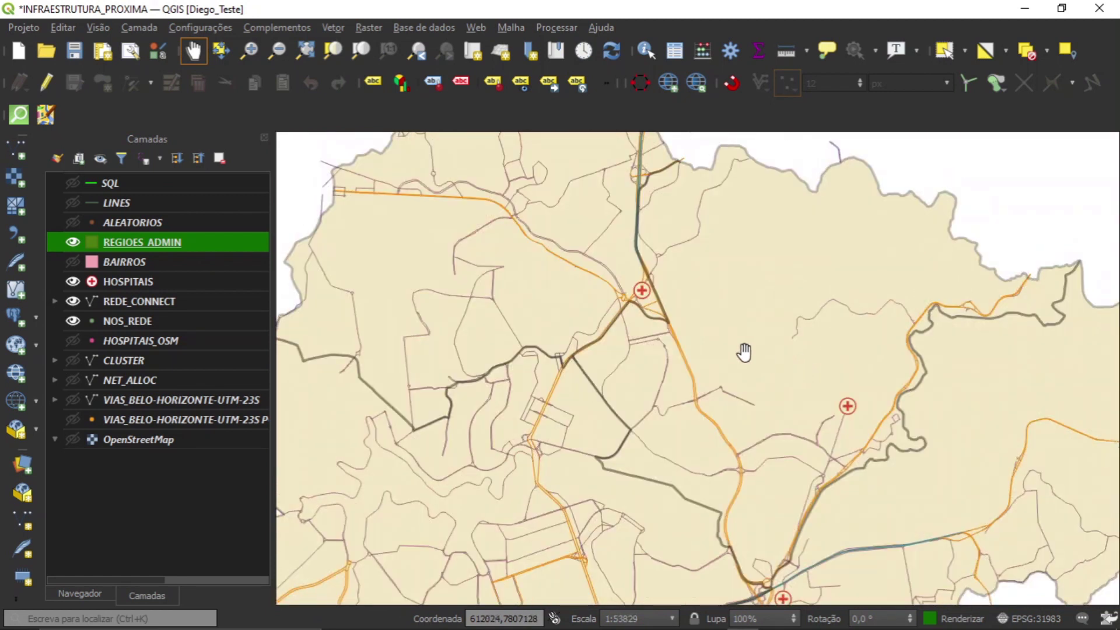
left_click_drag(815, 368, 741, 351)
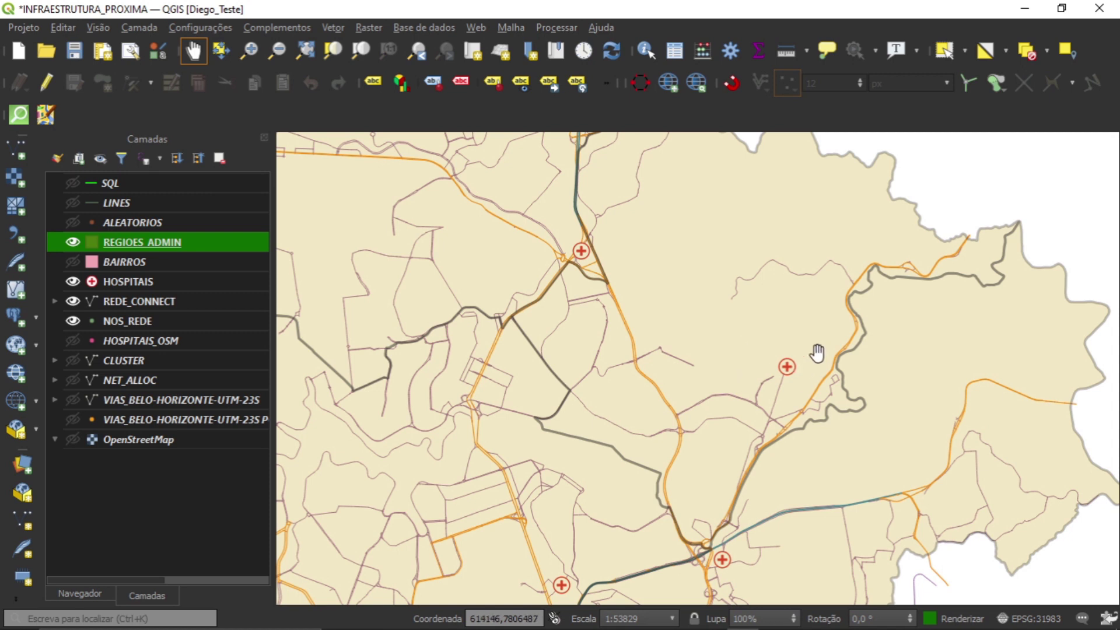
left_click_drag(731, 544, 710, 526)
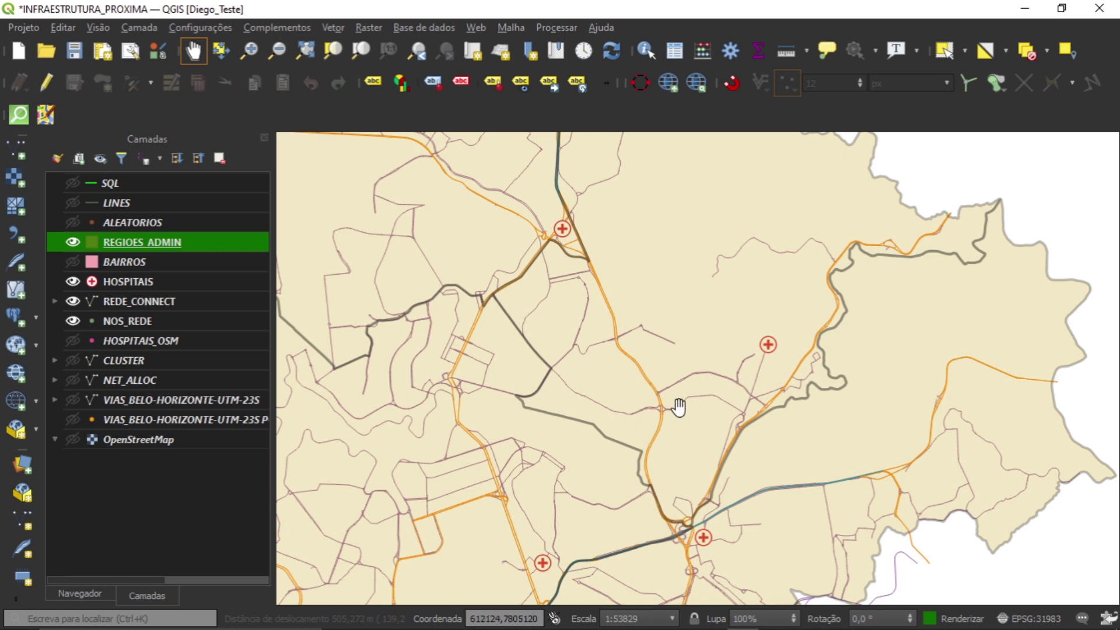
Make the ALEATORIOS layer visible and examine its points relative to the hospitals in and around the NORTE region
left_click(76, 222)
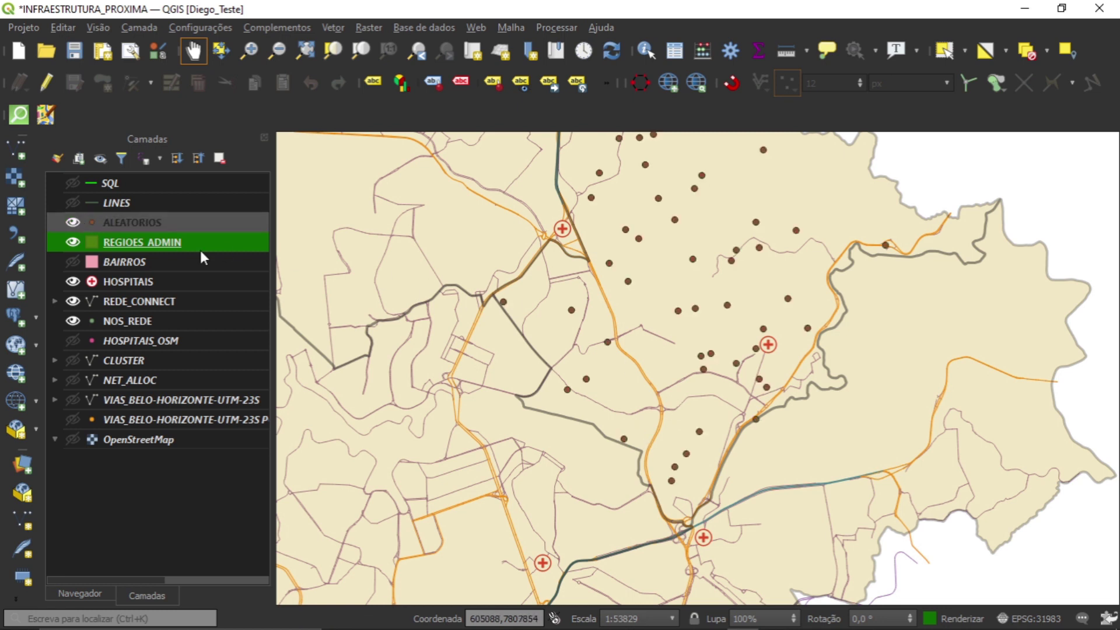
left_click_drag(698, 237, 692, 326)
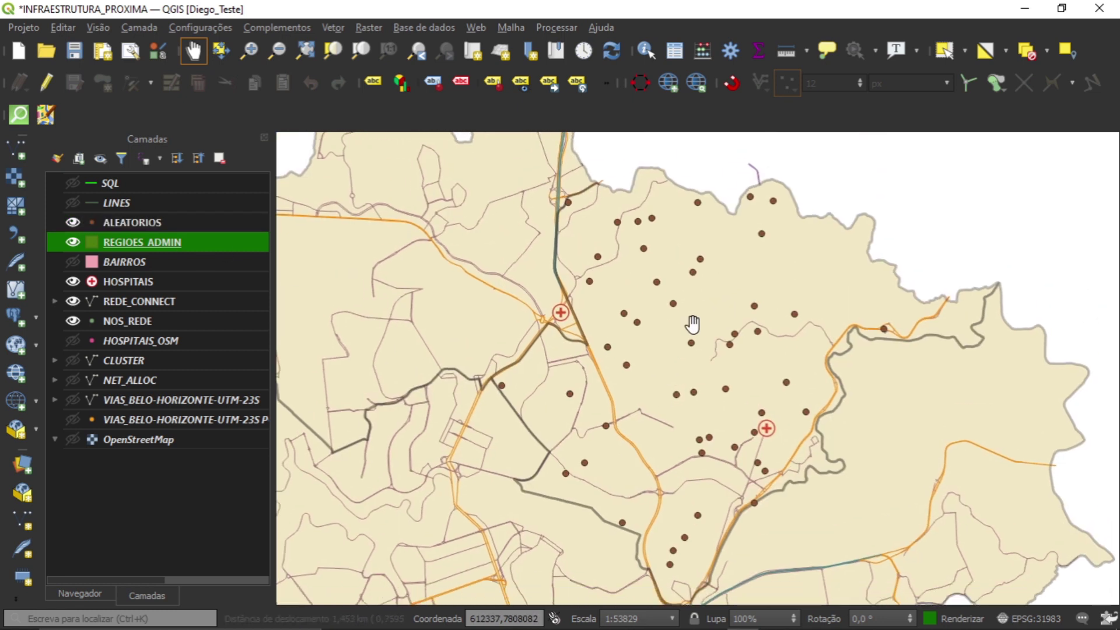
scroll(640, 275, "up", 1)
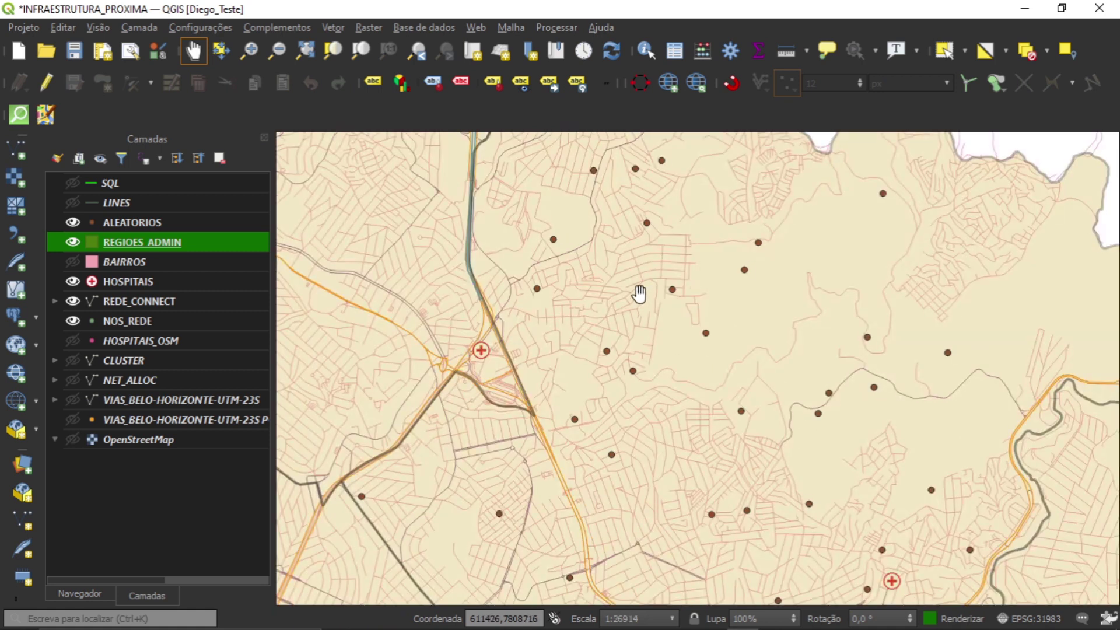
scroll(690, 280, "up", 2)
scroll(636, 326, "down", 3)
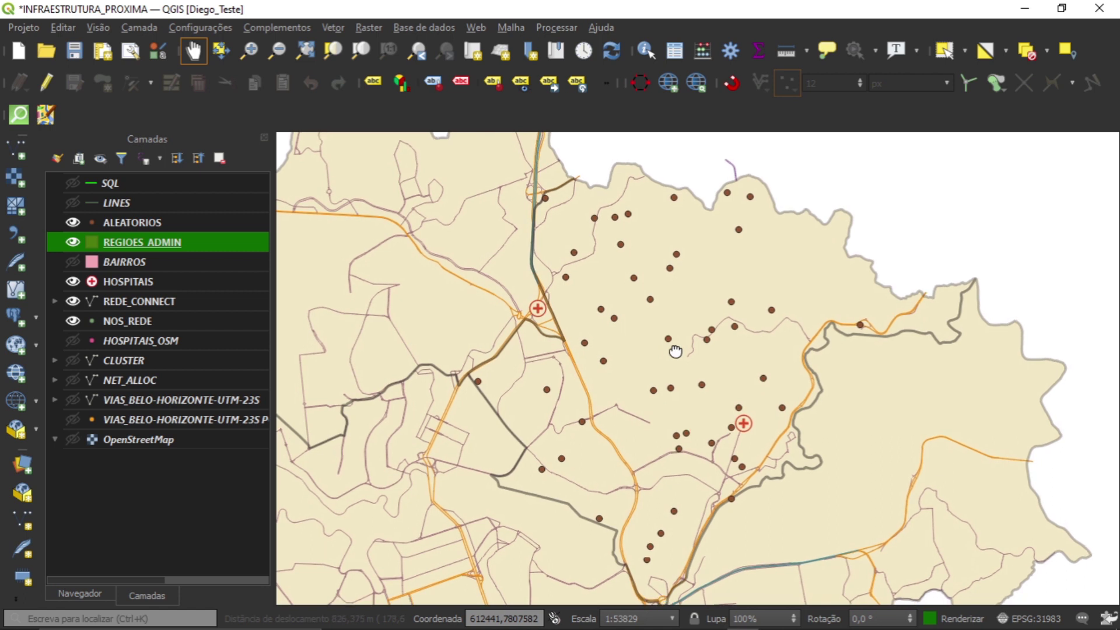
left_click_drag(676, 527, 693, 473)
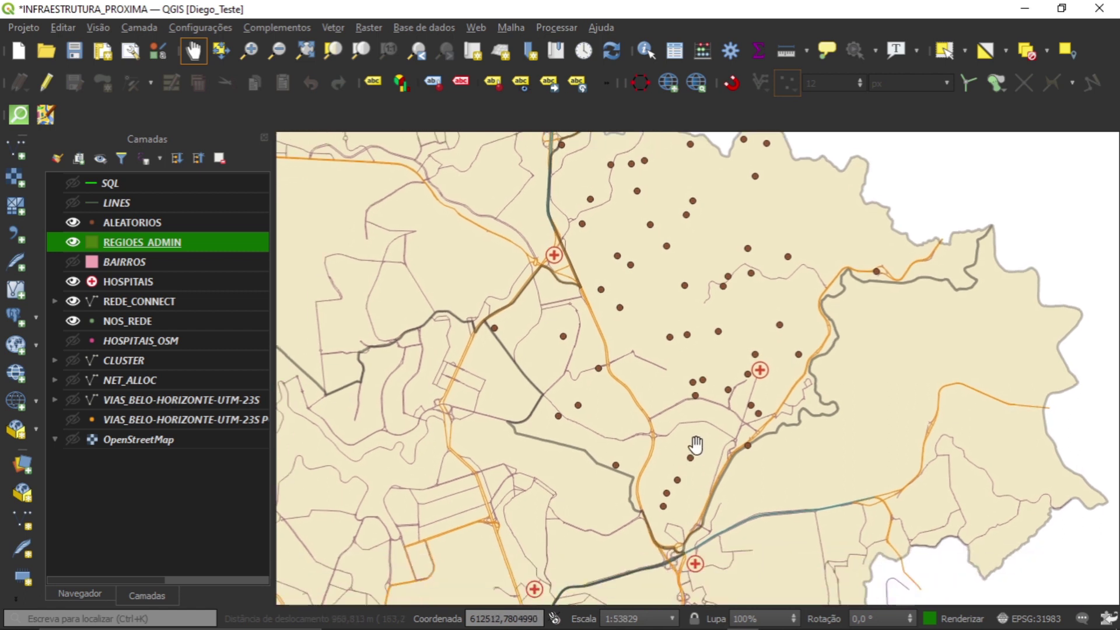
scroll(546, 379, "down", 1)
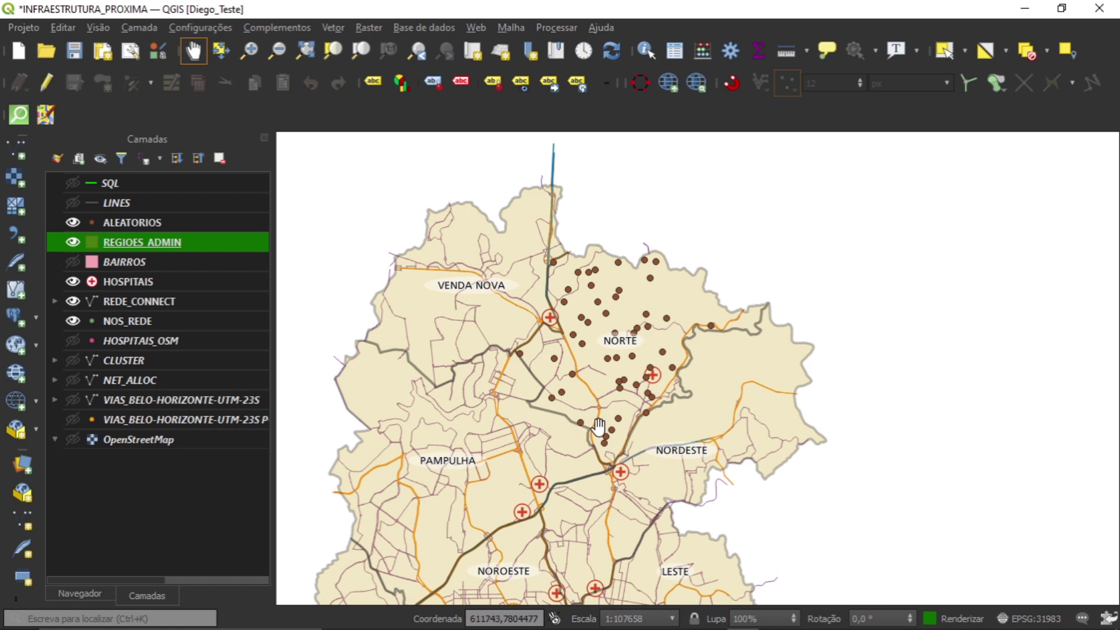
left_click_drag(599, 428, 678, 373)
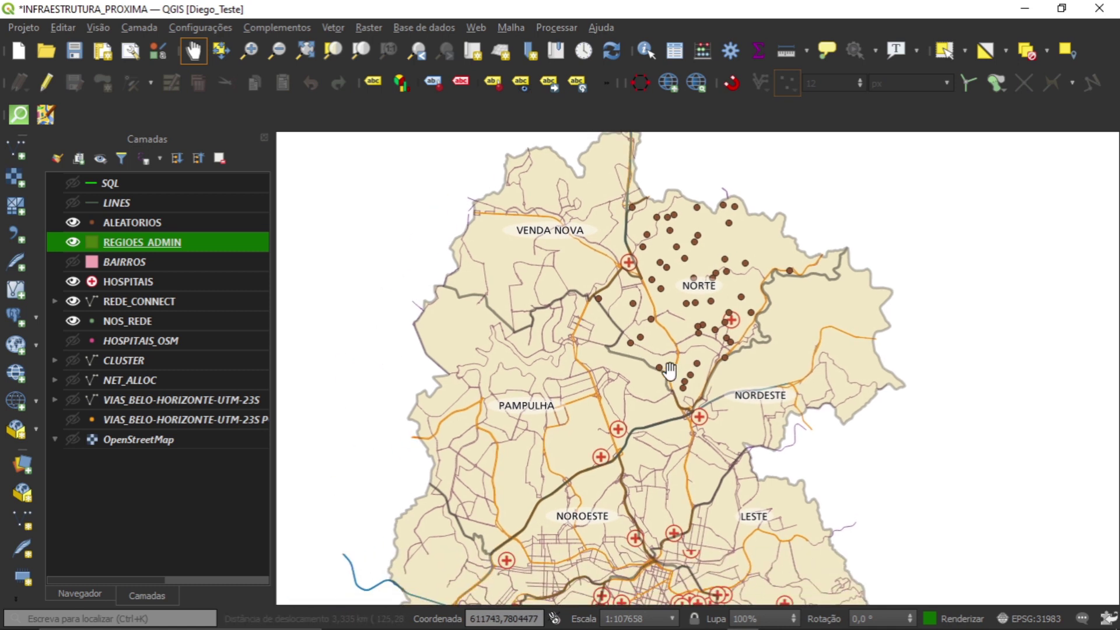
left_click_drag(609, 324, 644, 269)
scroll(785, 260, "up", 1)
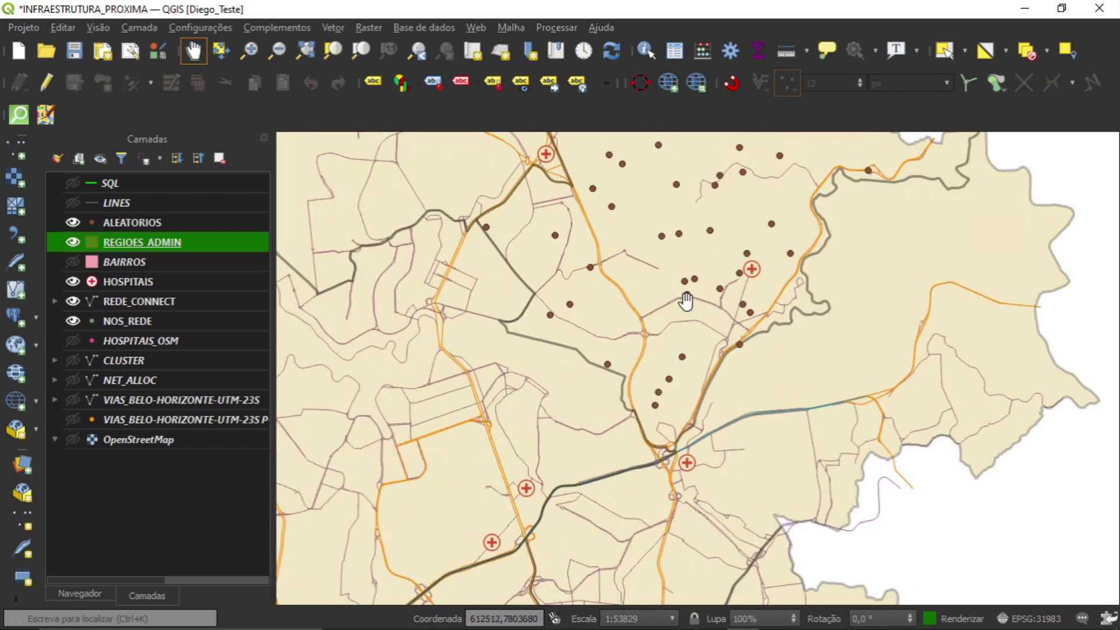
Examine the hospital on the border between VENDA NOVA and NORTE and the ALEATORIOS points around it
left_click_drag(652, 209, 650, 298)
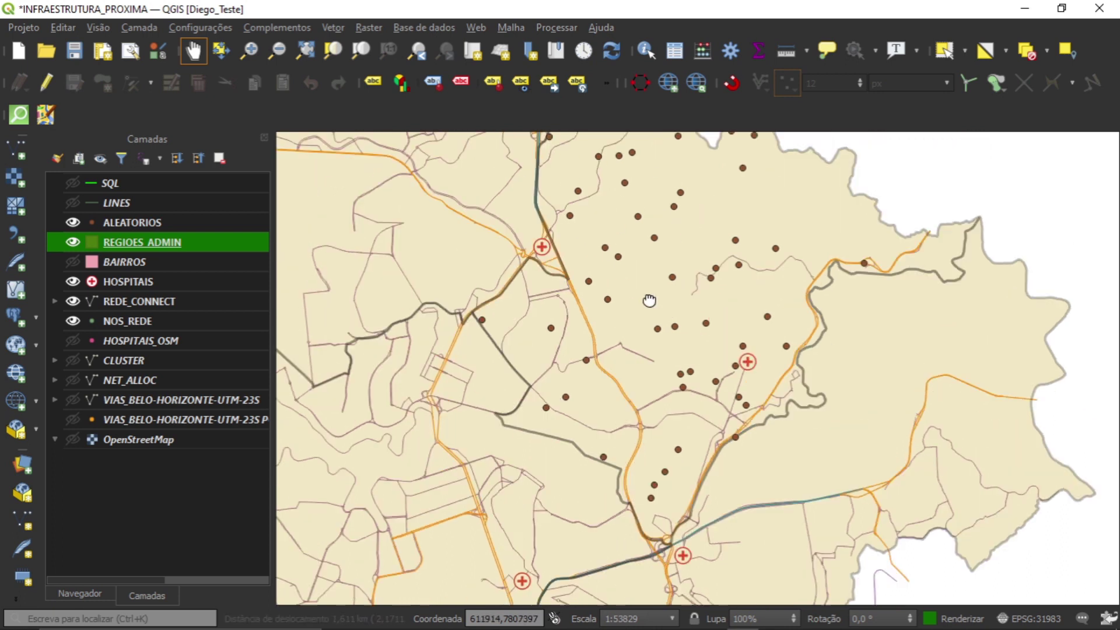
scroll(573, 244, "up", 1)
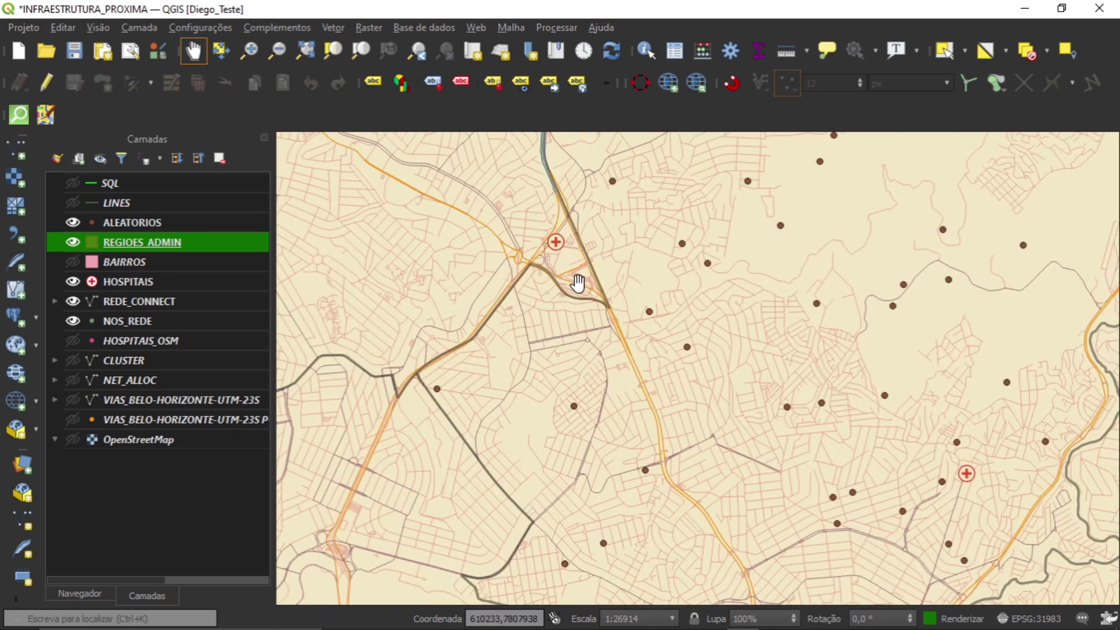
scroll(822, 286, "down", 1)
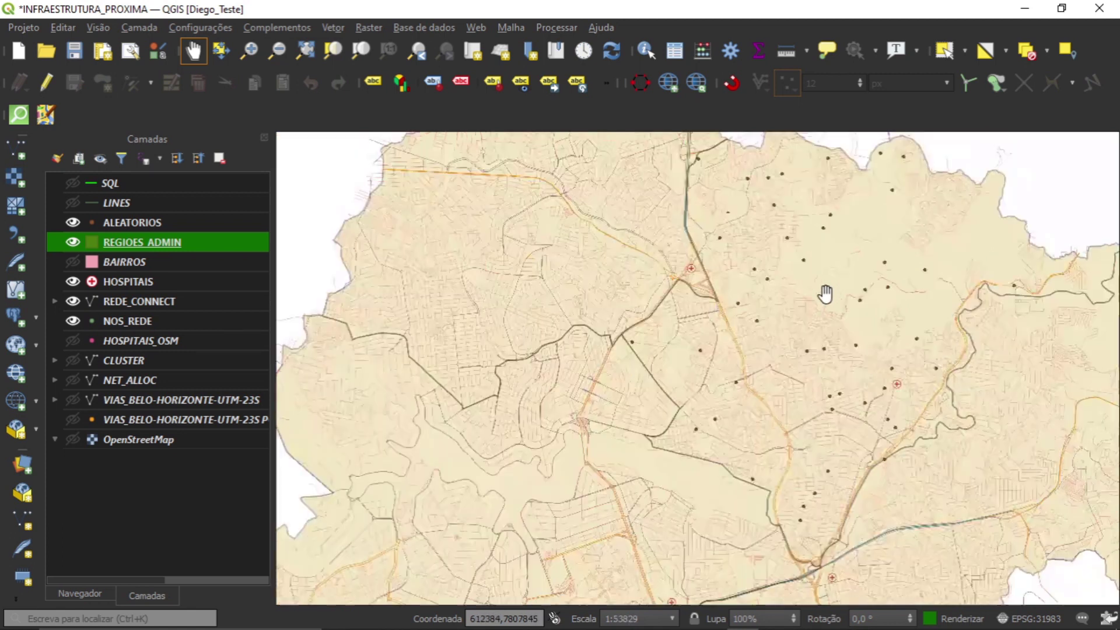
scroll(825, 284, "down", 1)
left_click_drag(825, 283, 732, 279)
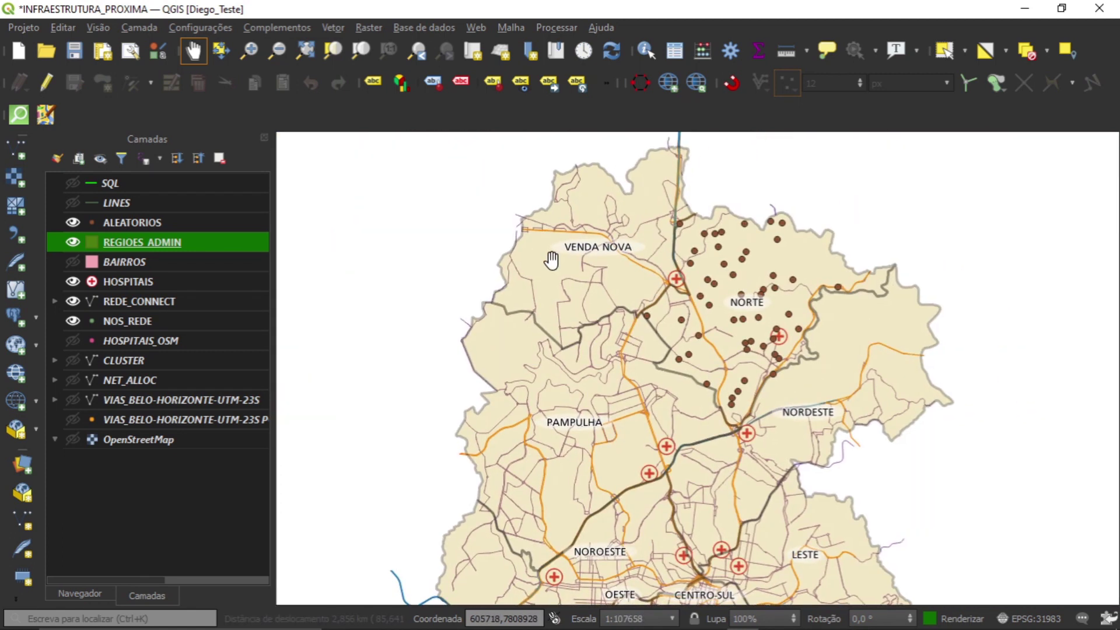
scroll(715, 286, "up", 2)
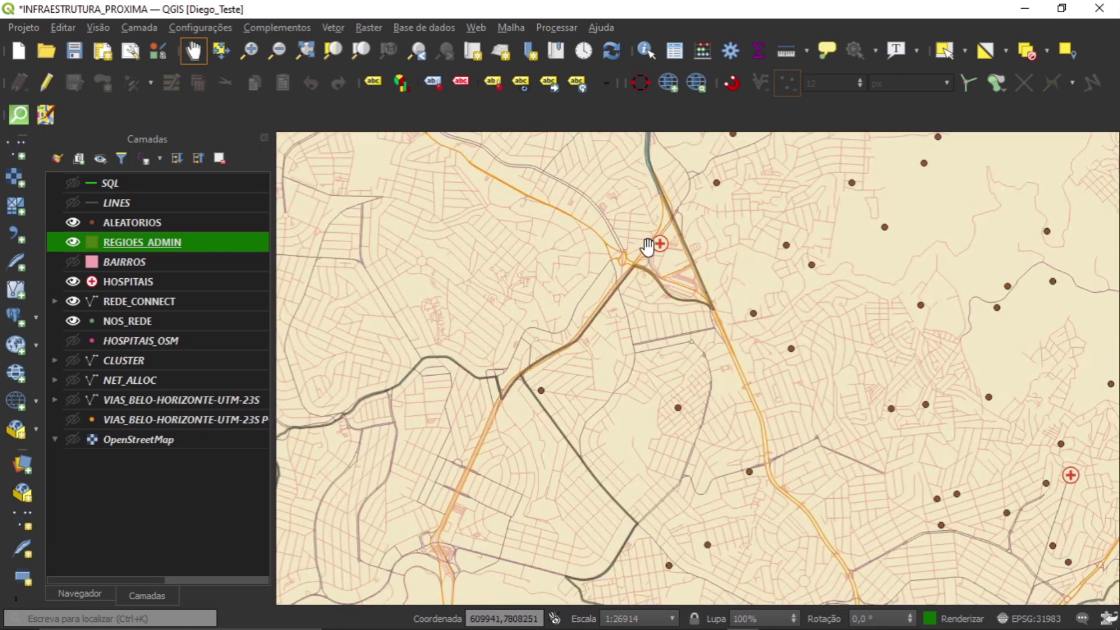
scroll(649, 239, "up", 1)
scroll(674, 277, "down", 2)
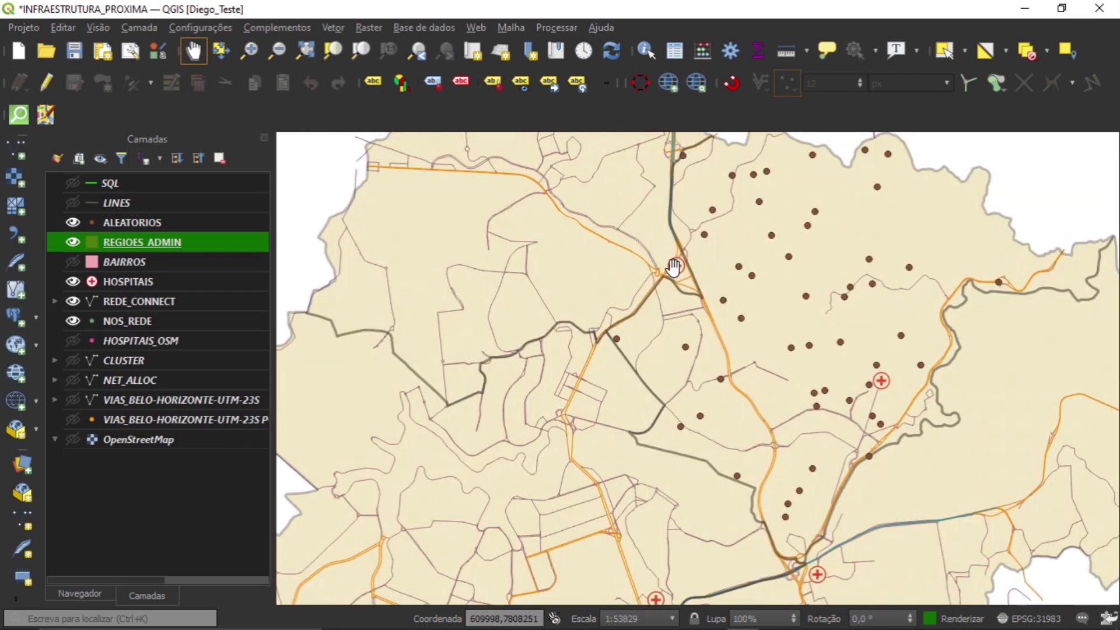
Compare the positions of the ALEATORIOS points in NORTE with the hospitals inside the region and near its NORDESTE and VENDA NOVA borders
left_click_drag(882, 392, 784, 294)
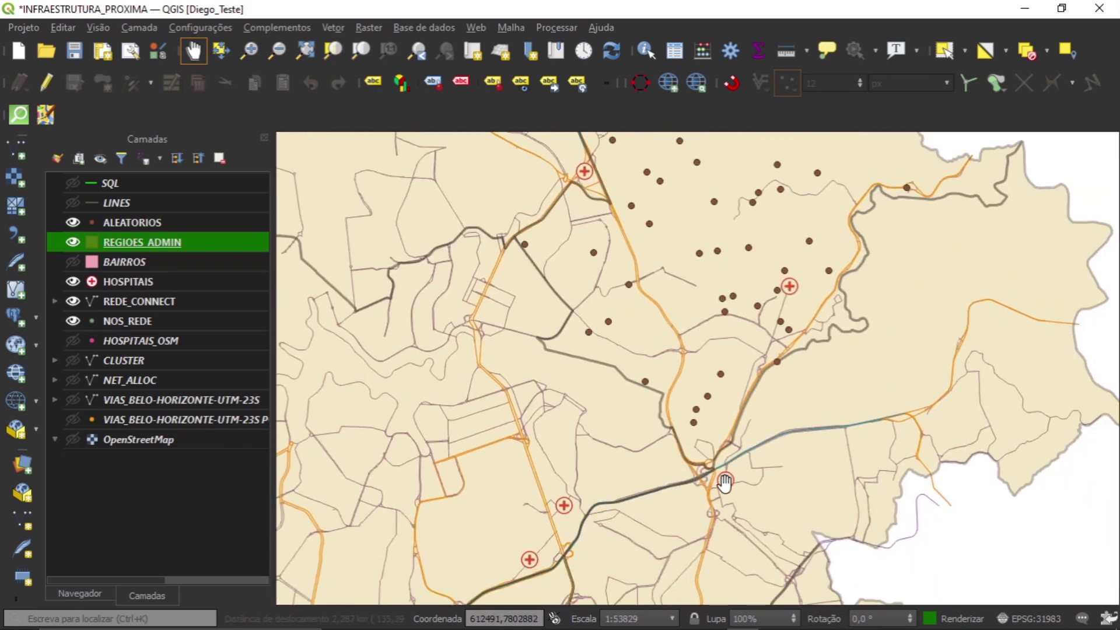
scroll(724, 479, "up", 1)
scroll(724, 480, "down", 1)
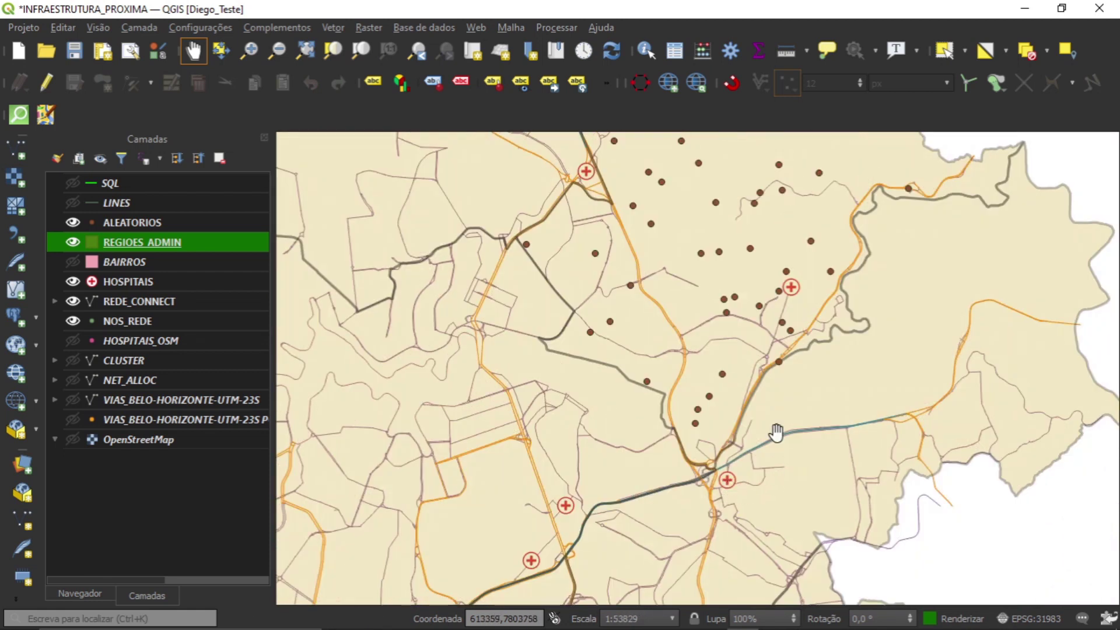
scroll(776, 434, "down", 1)
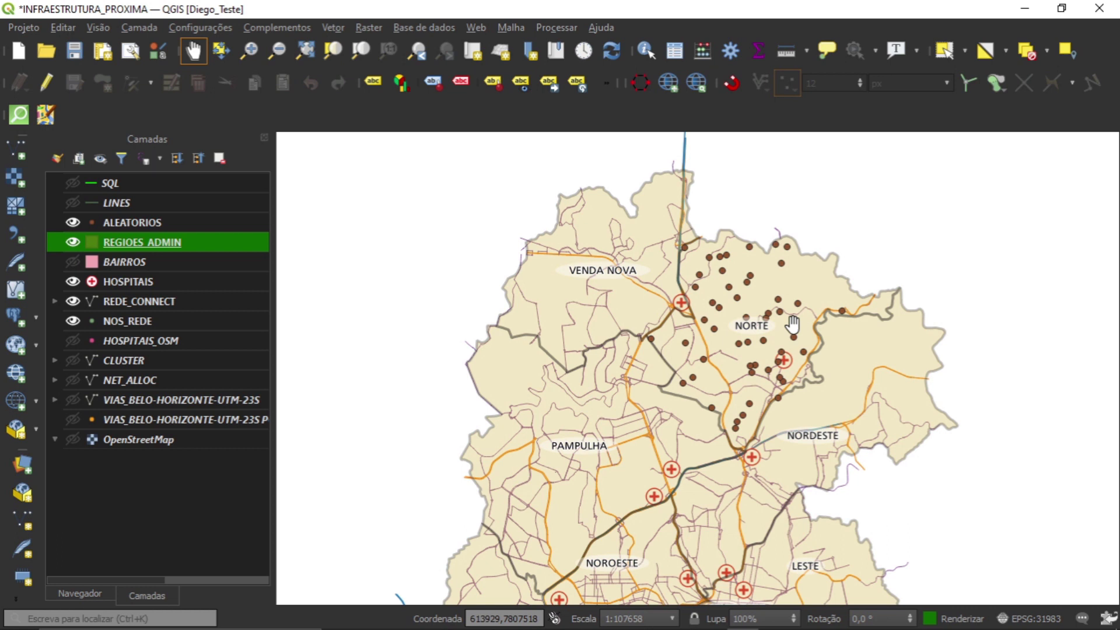
scroll(773, 302, "up", 1)
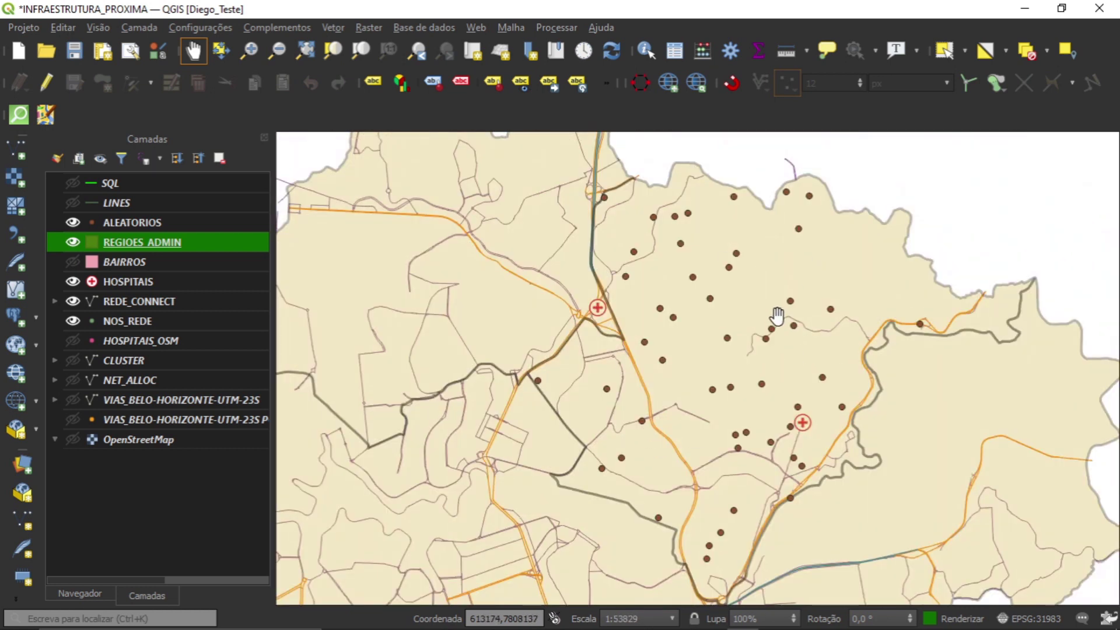
left_click_drag(777, 372, 705, 358)
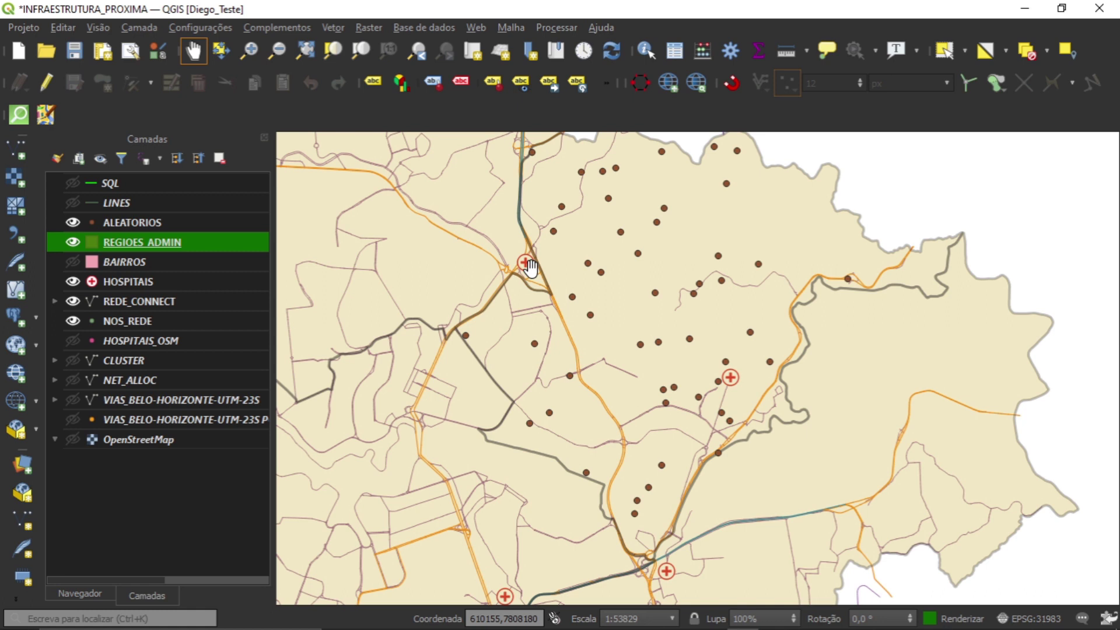
scroll(566, 268, "up", 1)
scroll(605, 258, "down", 2)
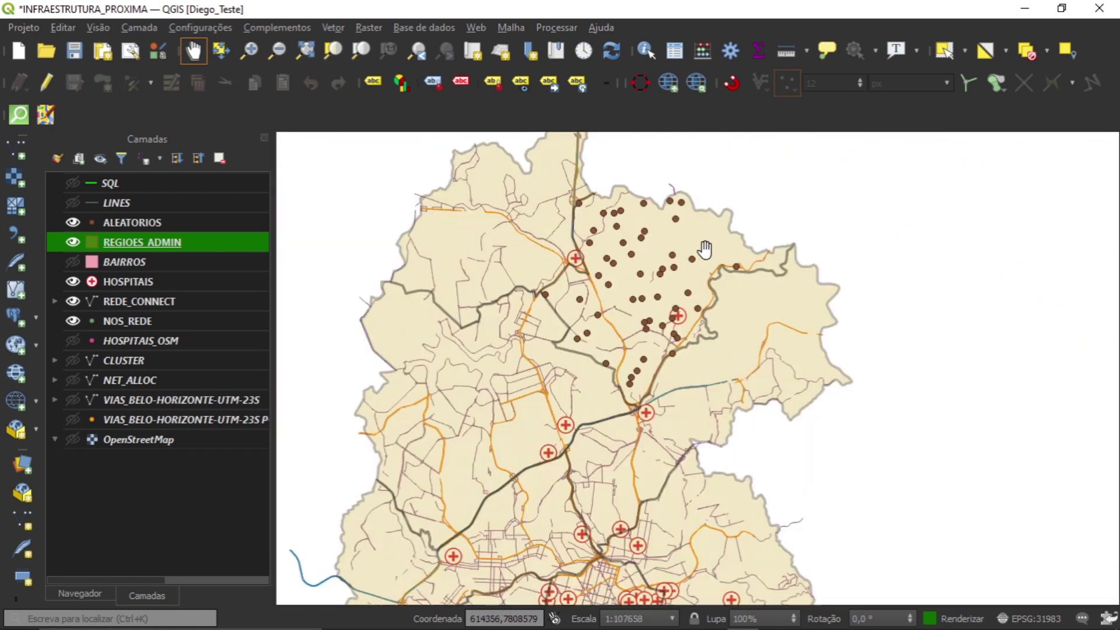
left_click_drag(697, 279, 688, 283)
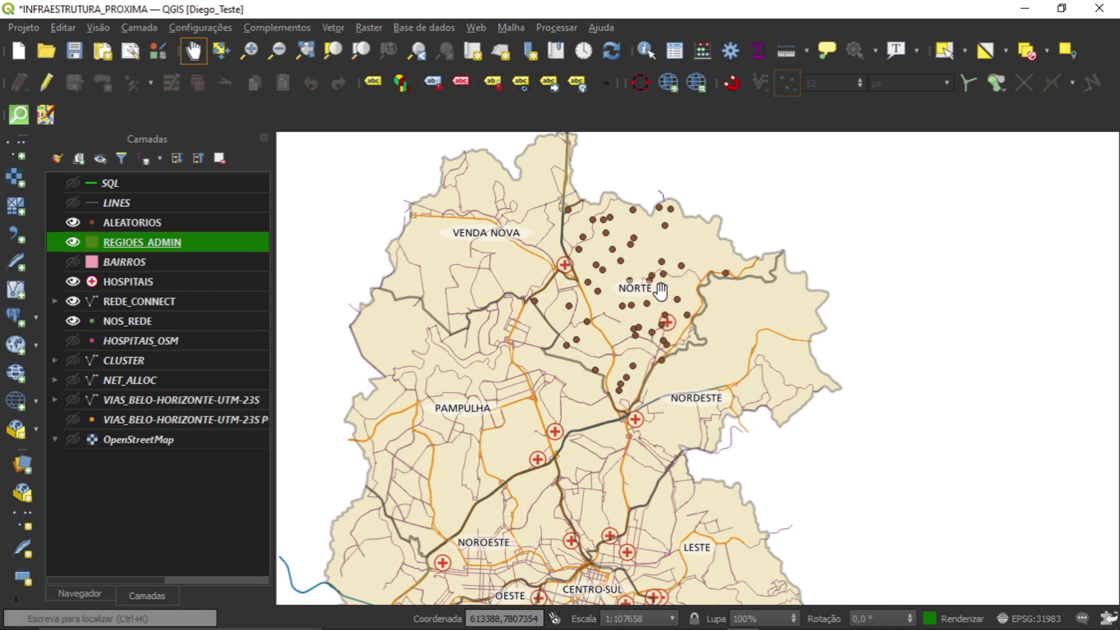
Show the Processing Toolbox and take a brief look at the plugin manager's list of all plugins
key("ctrl+alt+t")
left_click(250, 22)
mouse_move(336, 28)
mouse_move(279, 29)
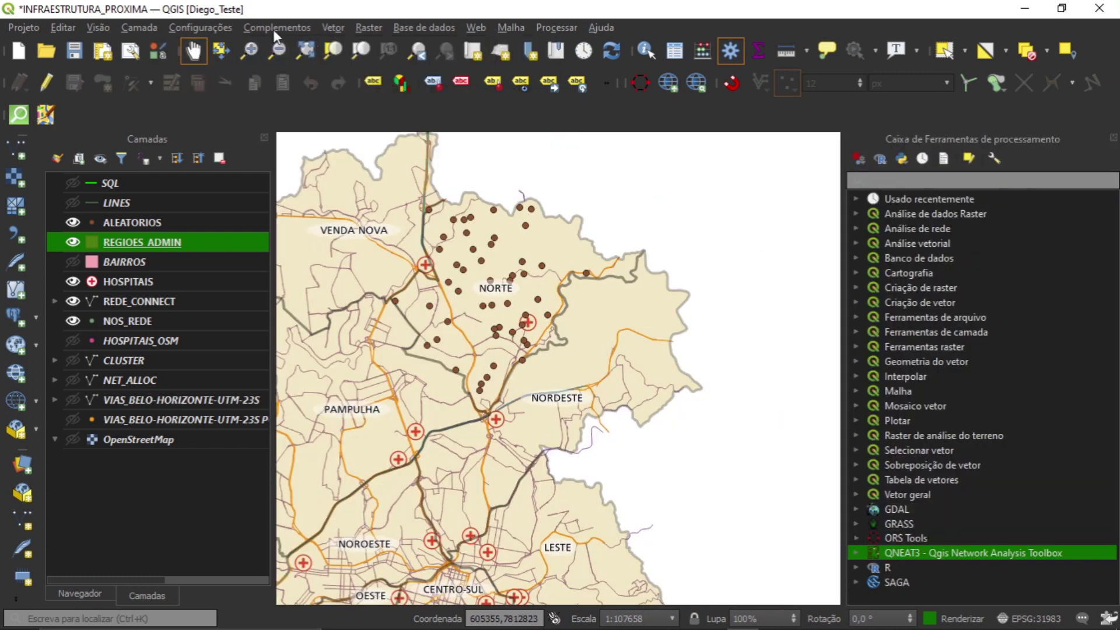
left_click(306, 55)
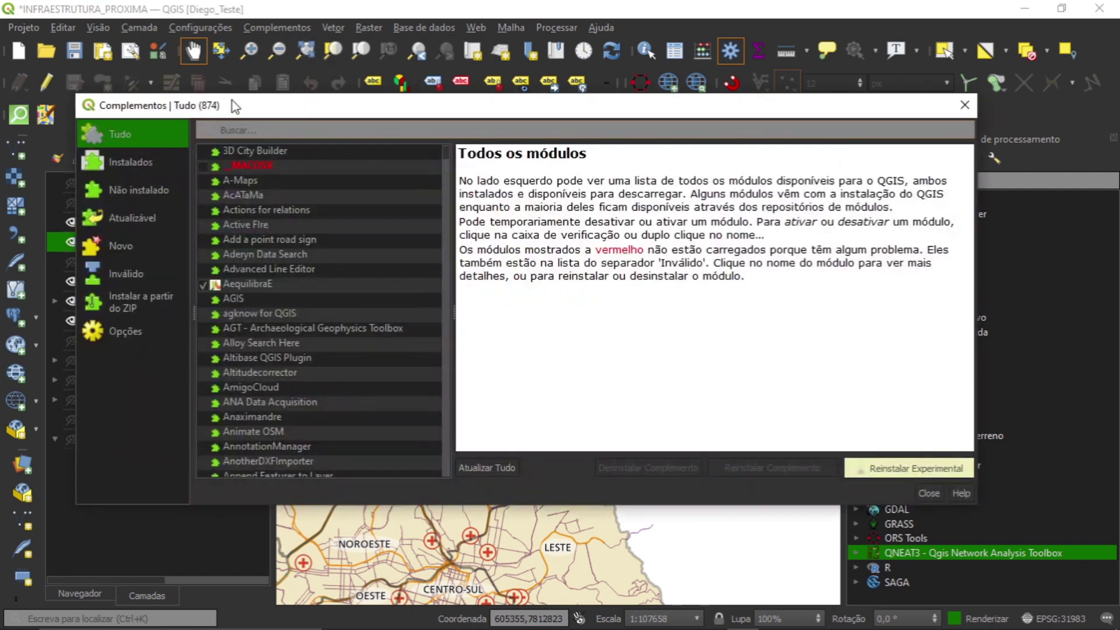
left_click(962, 108)
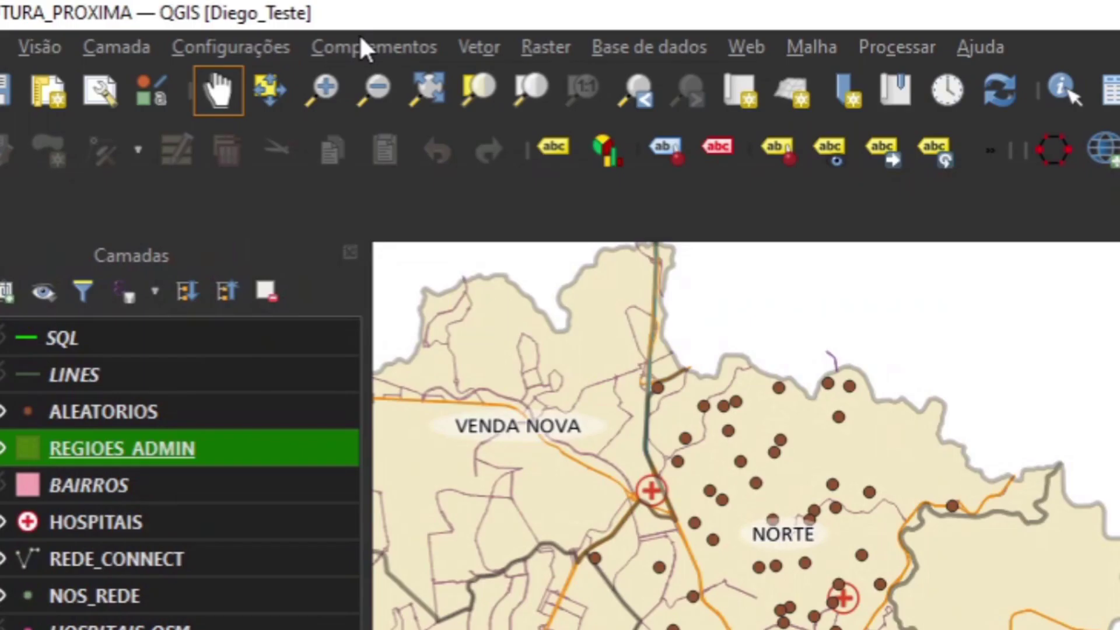
Search all plugins for QNEAT and read the description of the QNEAT3 plugin
left_click(273, 26)
left_click(437, 92)
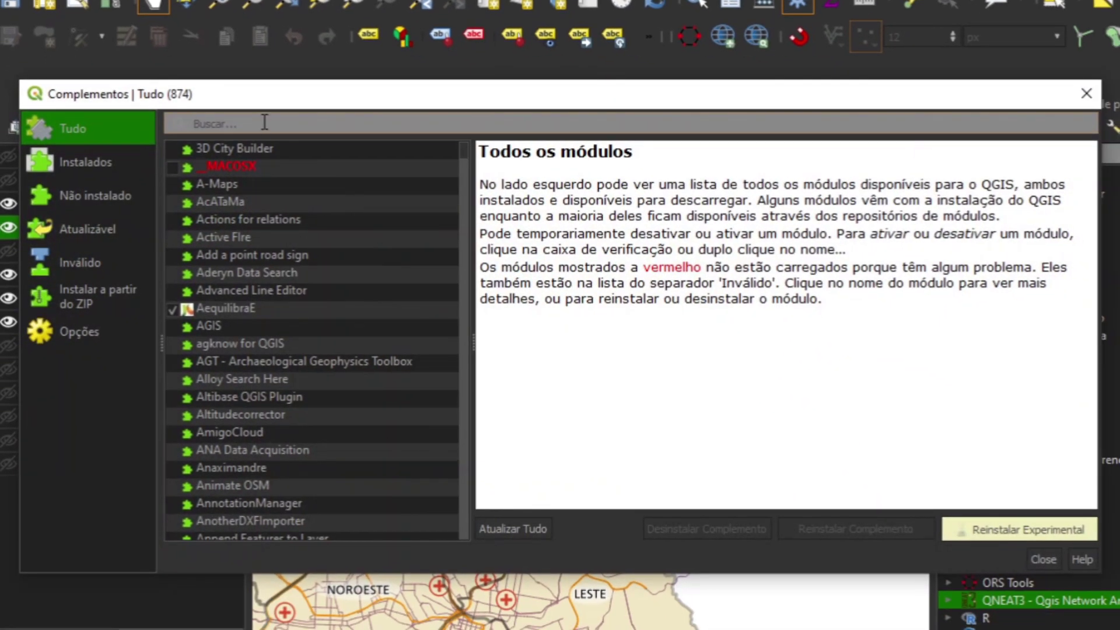
type("QNEAT")
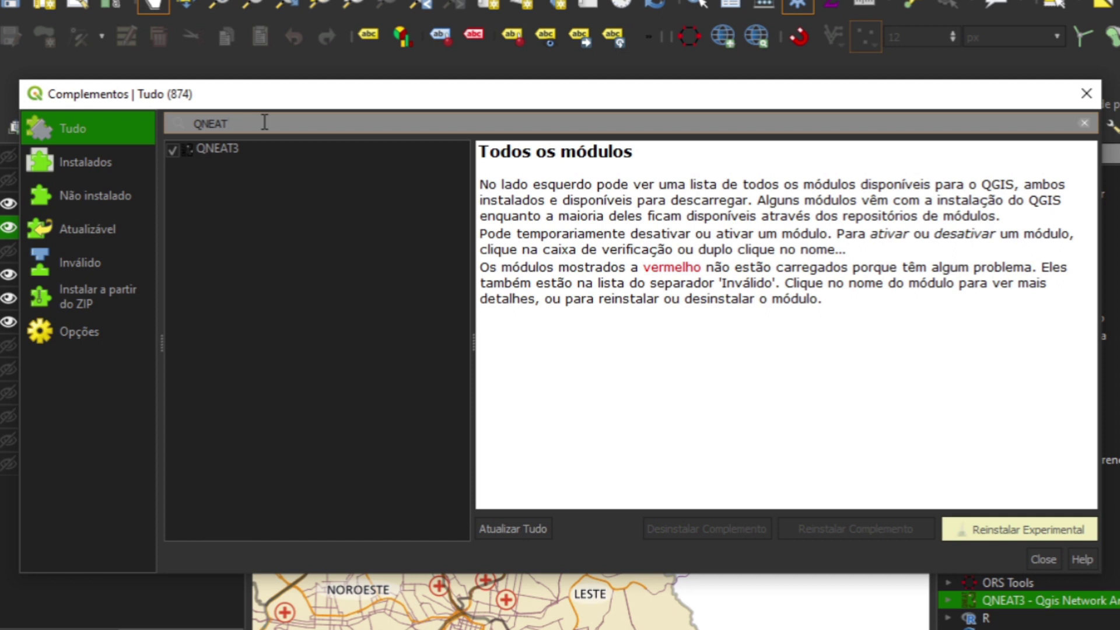
left_click(236, 153)
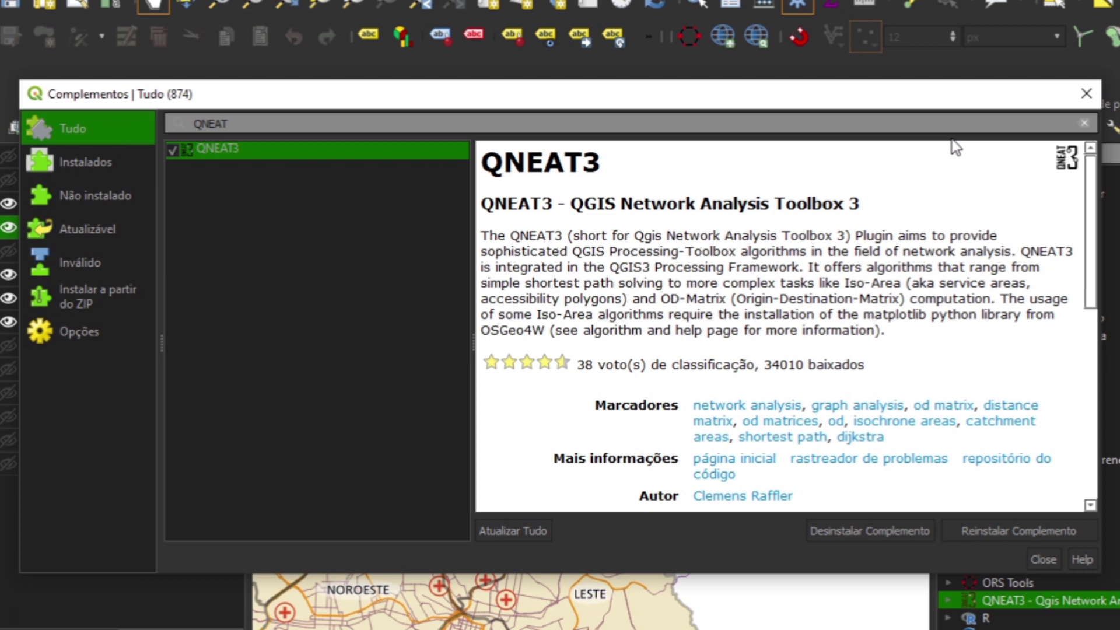
left_click(1086, 93)
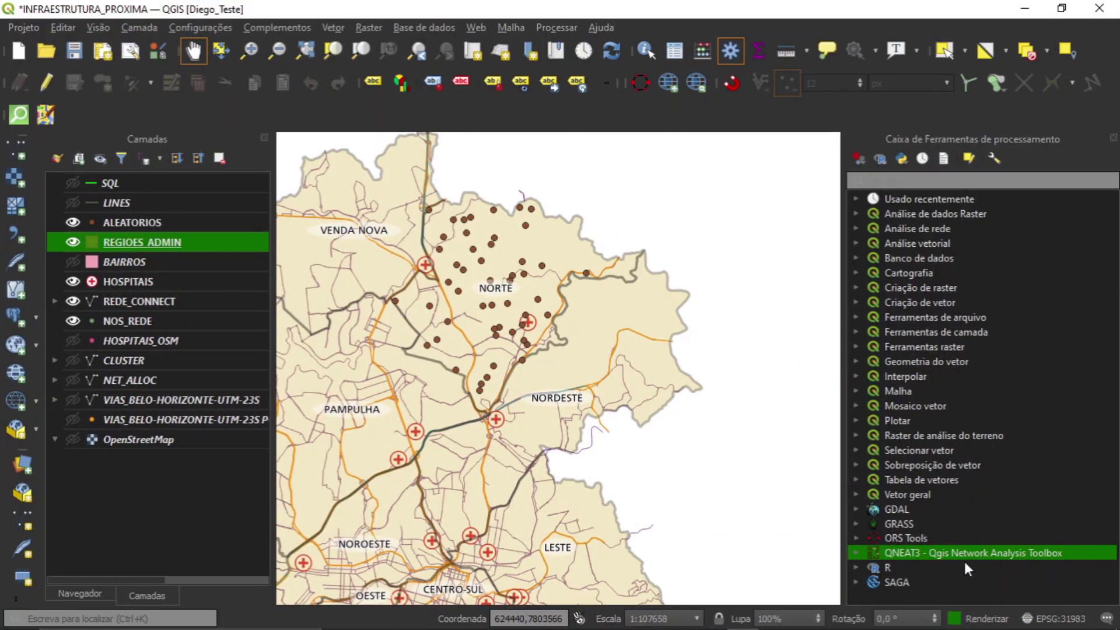
Expand the QNEAT3 toolbox and examine its Distance Matrices, Iso-Areas and Routing groups, including the algorithm inside Routing
left_click(854, 552)
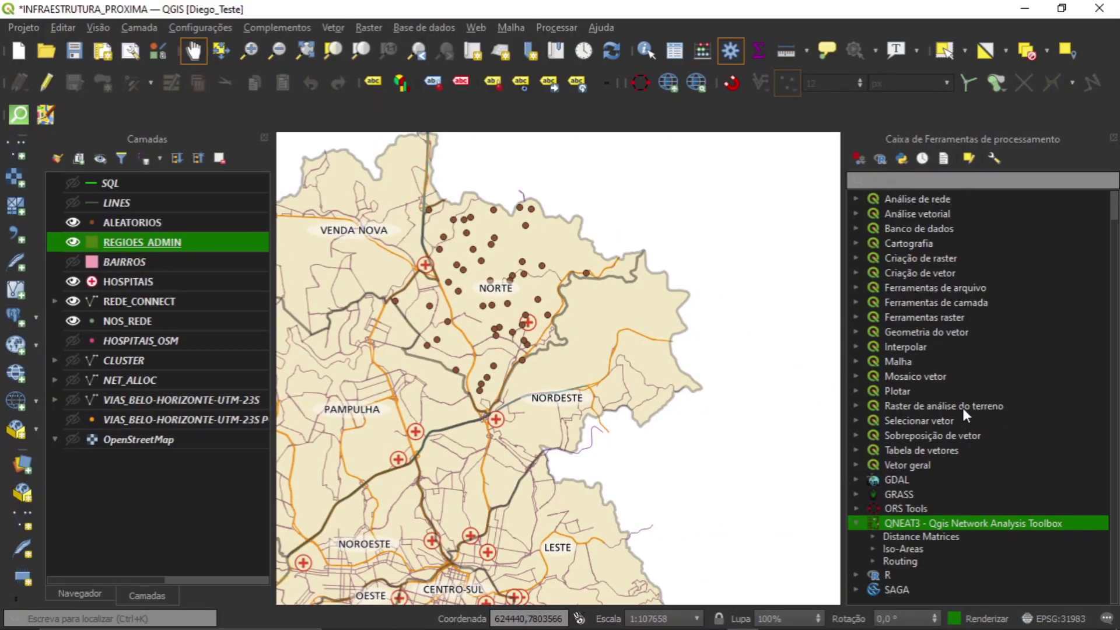
left_click(900, 536)
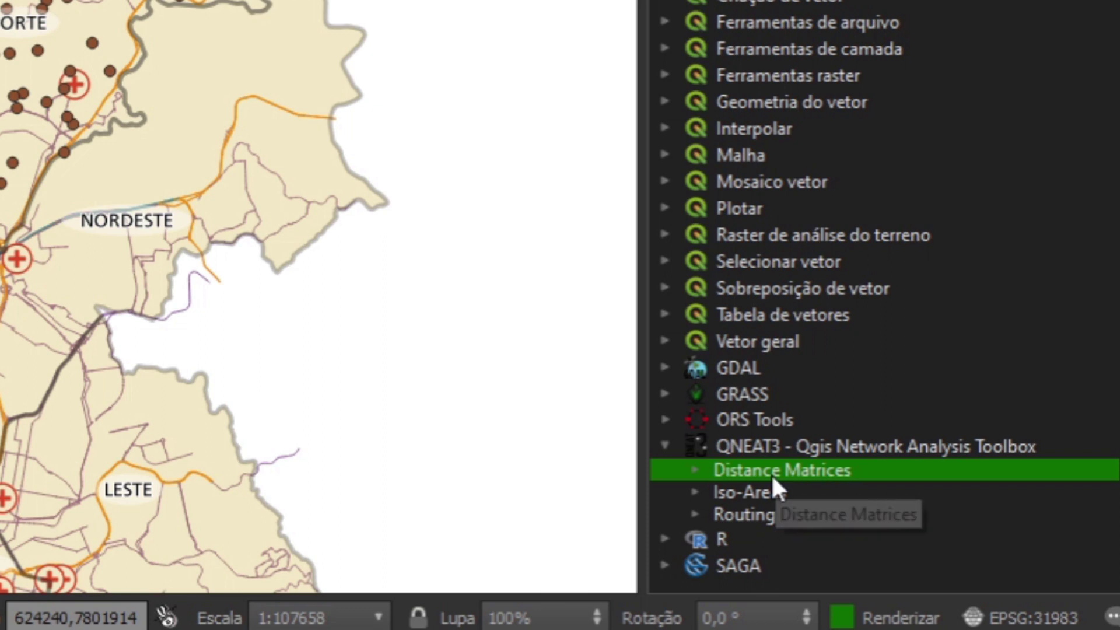
left_click(752, 494)
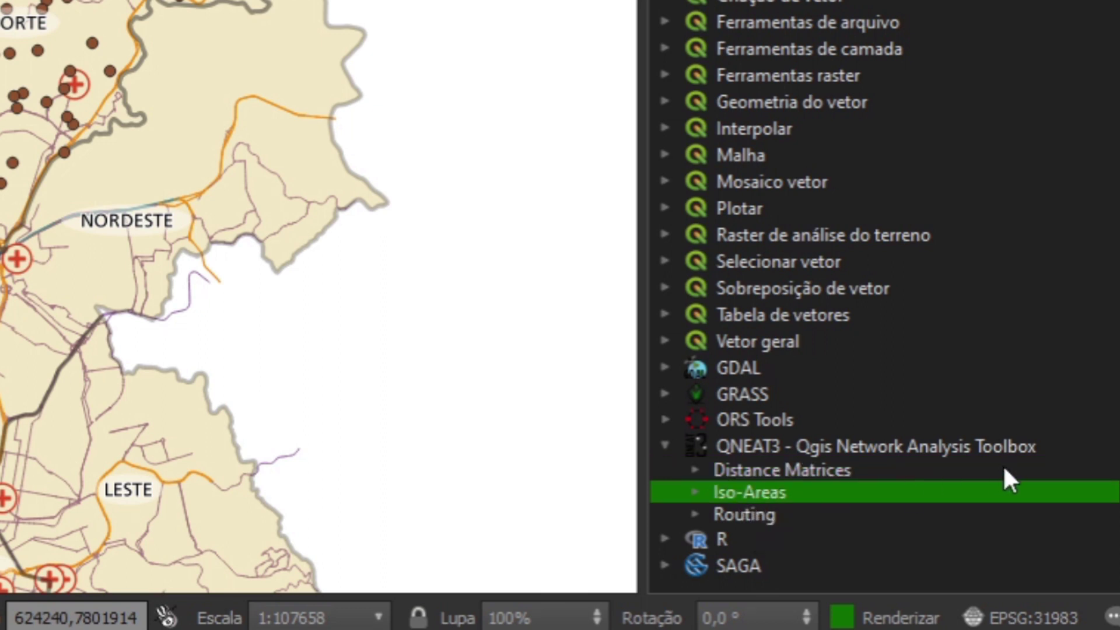
left_click(758, 515)
left_click(694, 514)
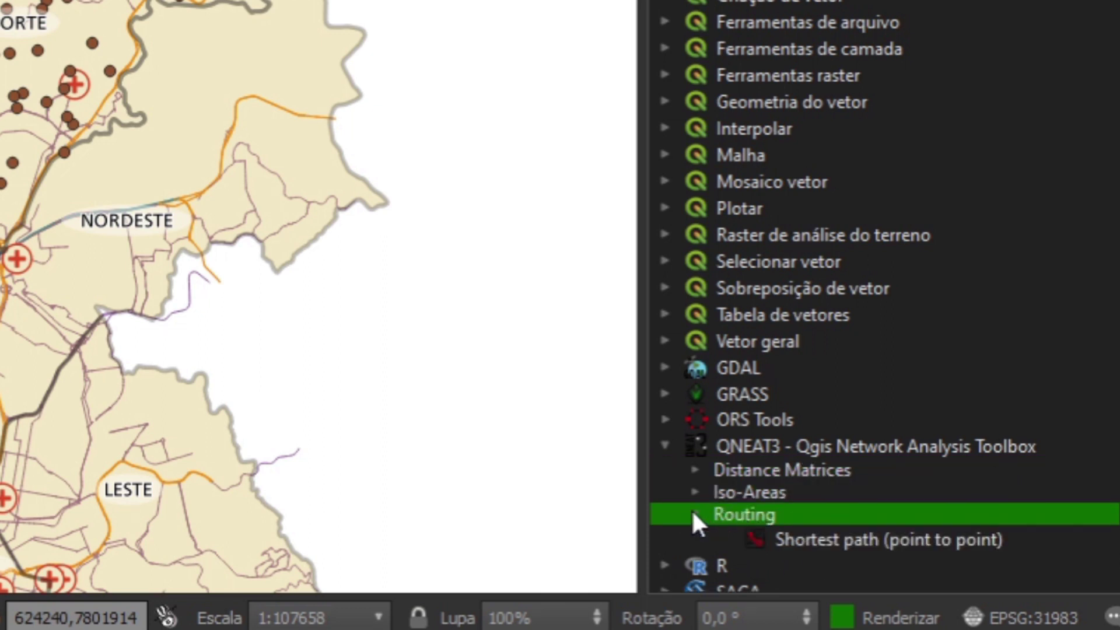
left_click(694, 515)
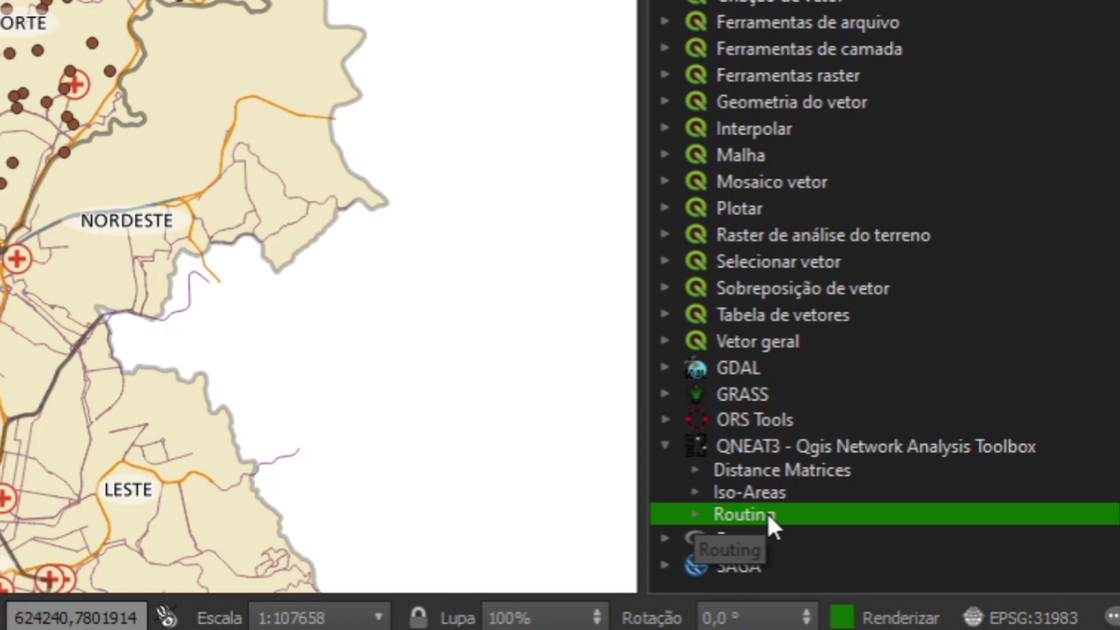
Expand QNEAT3's Distance Matrices group and compare the OD Matrix algorithms from layers (m:n) with those from points (n:n)
left_click(835, 472)
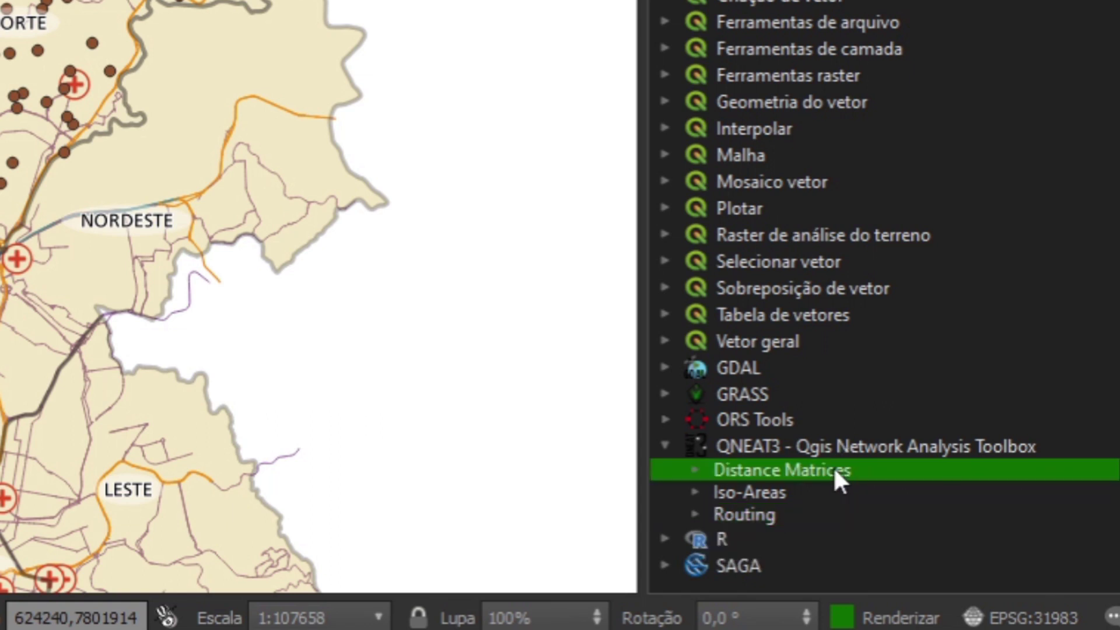
left_click(696, 470)
scroll(949, 431, "down", 2)
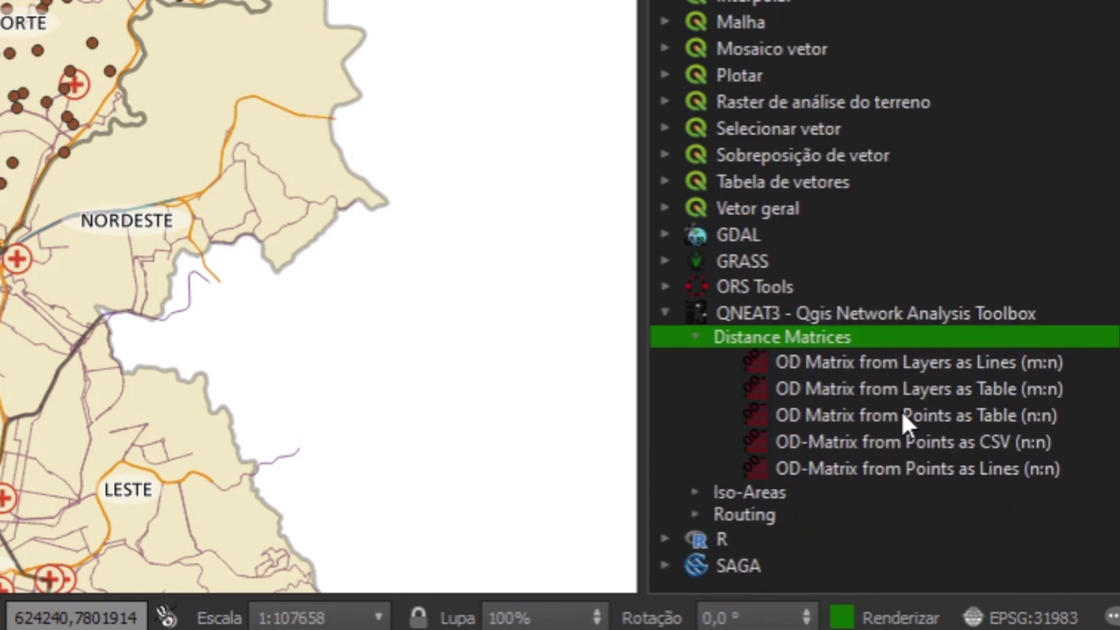
left_click(1006, 367)
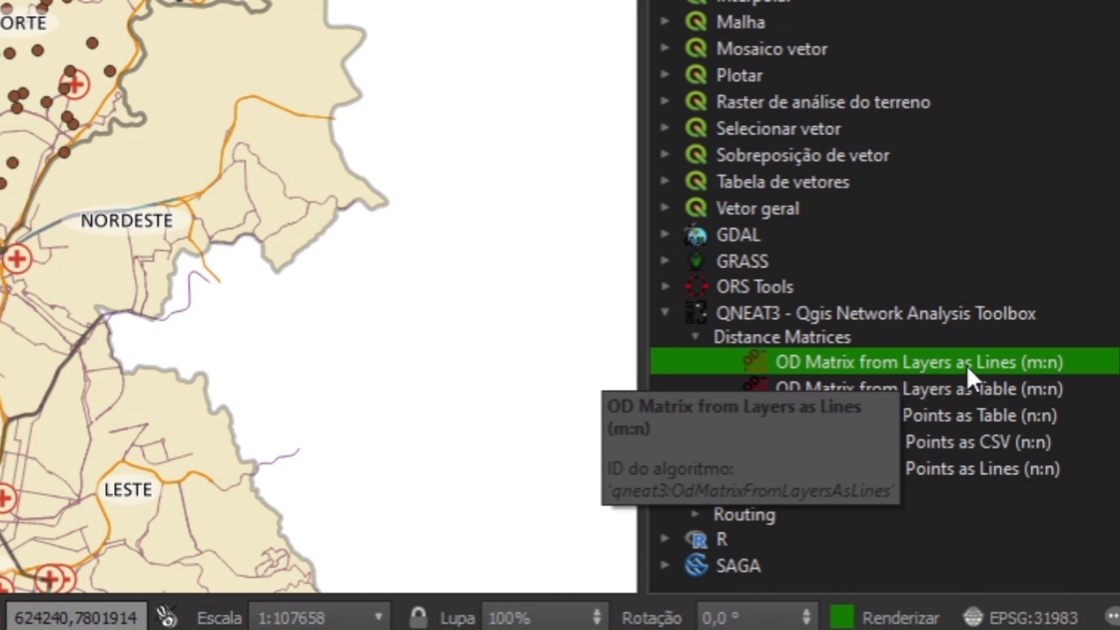
left_click(1009, 385)
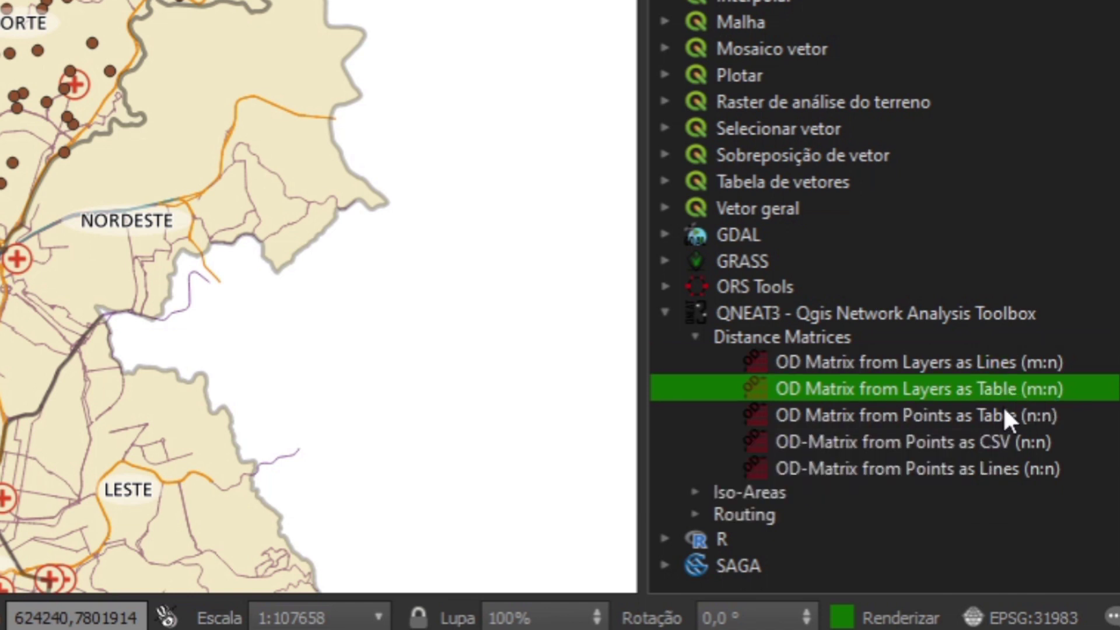
left_click(863, 419)
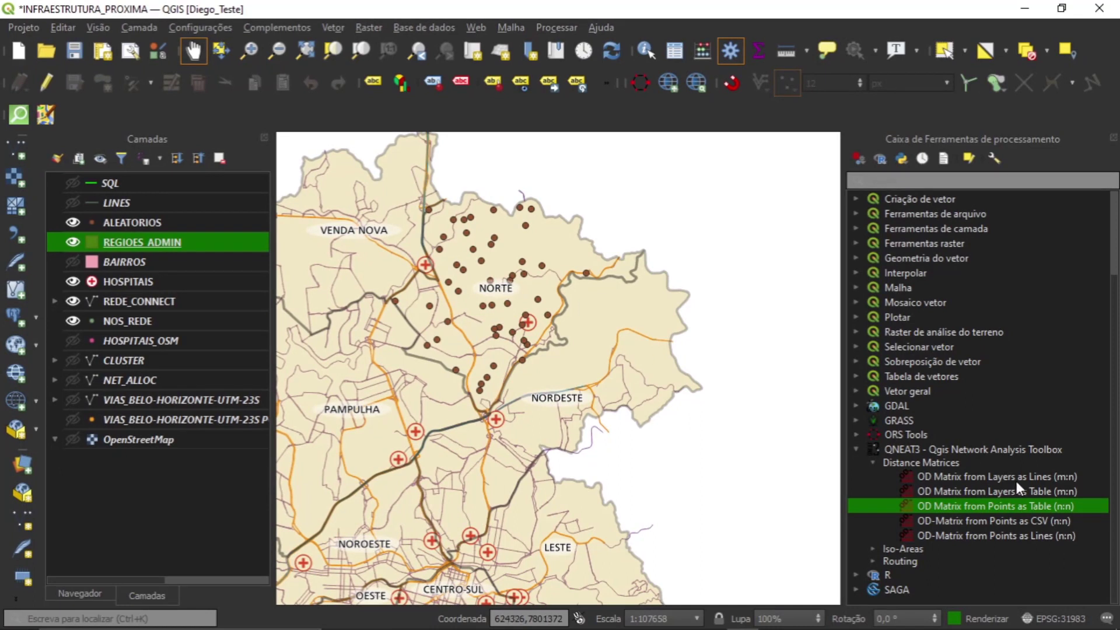
left_click(1007, 459)
left_click(1002, 505)
left_click(1001, 478)
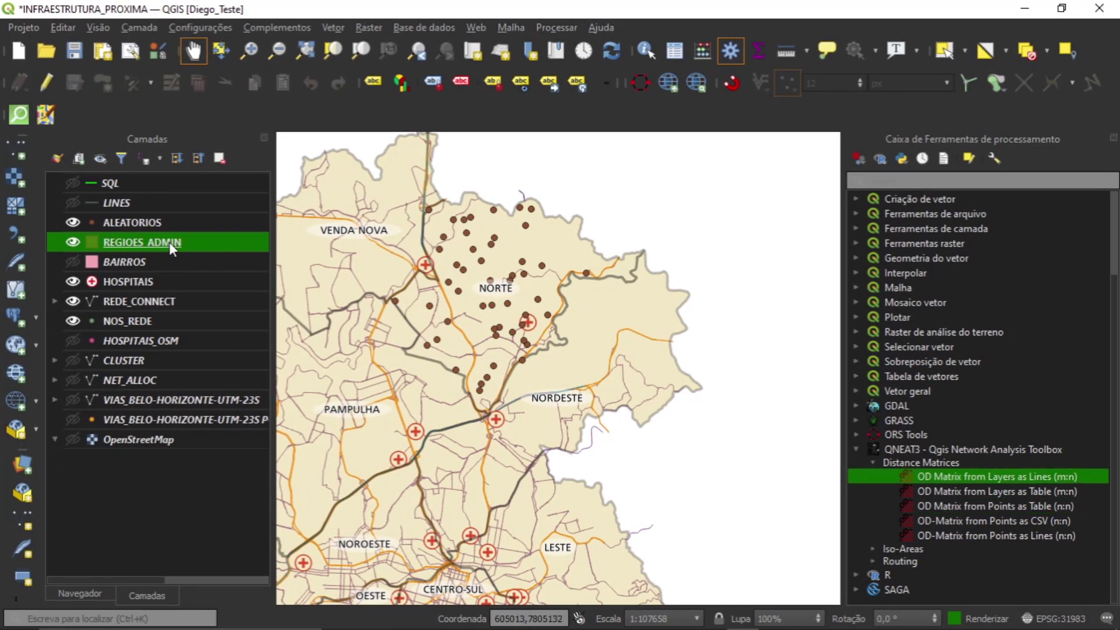
Make ALEATORIOS the active layer and select the OD Matrix from Layers as Table (m:n) algorithm
left_click(148, 229)
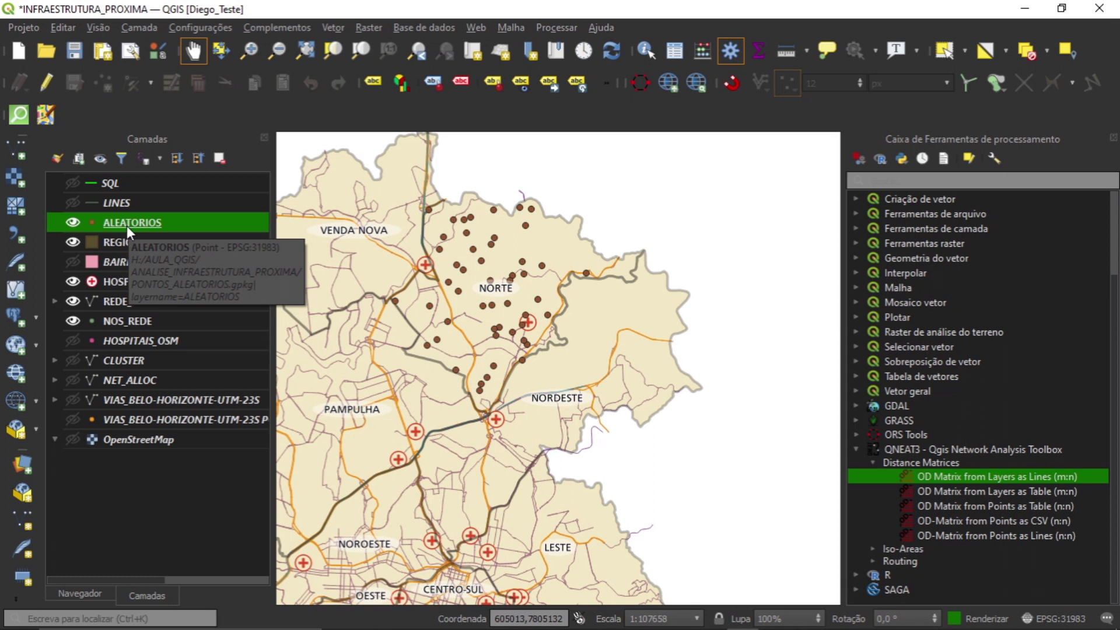
left_click(971, 506)
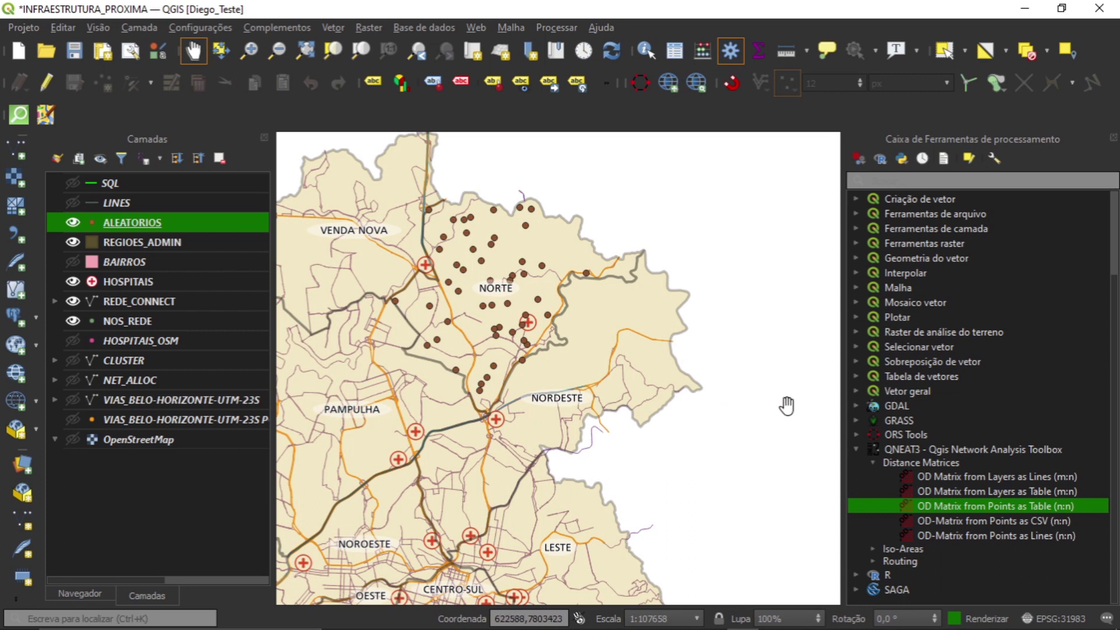
left_click(1001, 477)
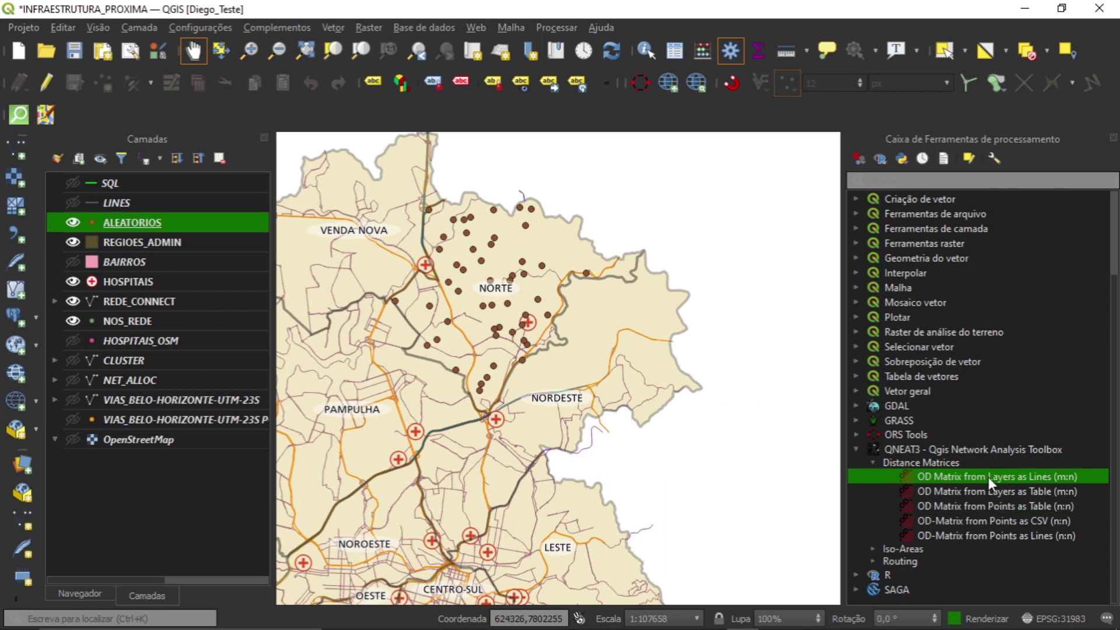
left_click(1041, 493)
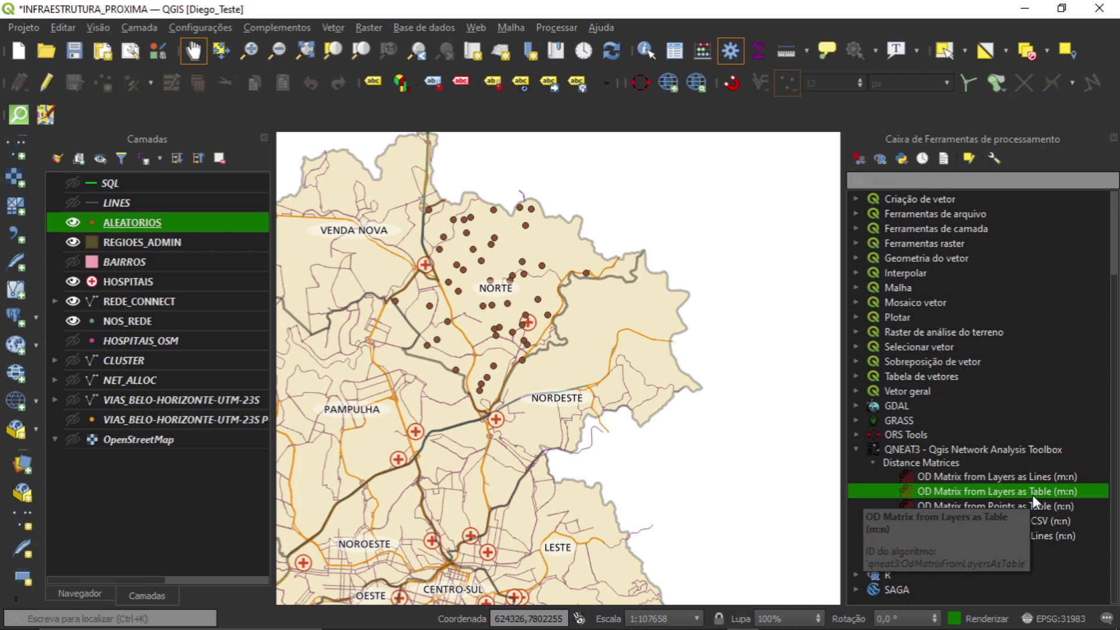
Open the OD Matrix from Layers as Lines (m:n) algorithm and set REDE_CONNECT as the network layer
left_click(1038, 476)
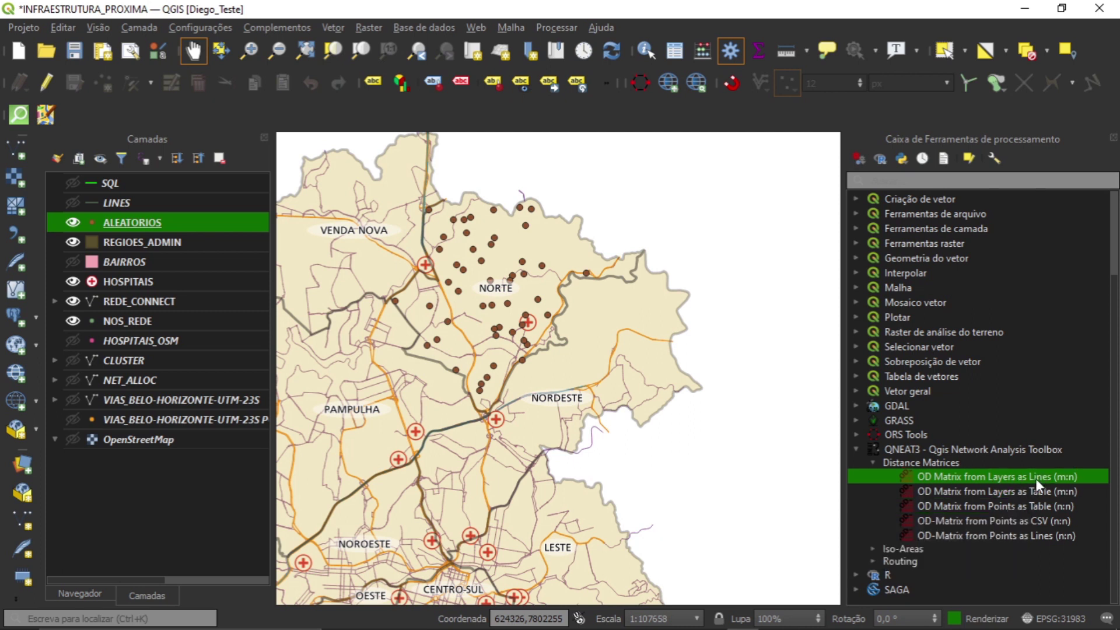
double_click(1035, 478)
left_click_drag(103, 34, 170, 38)
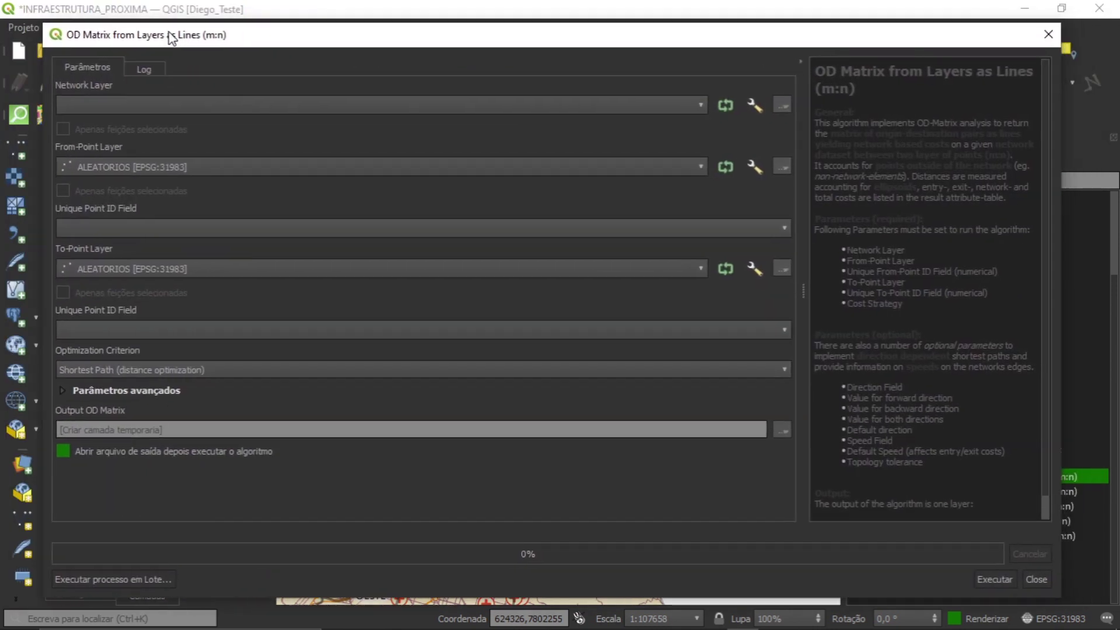
left_click(130, 104)
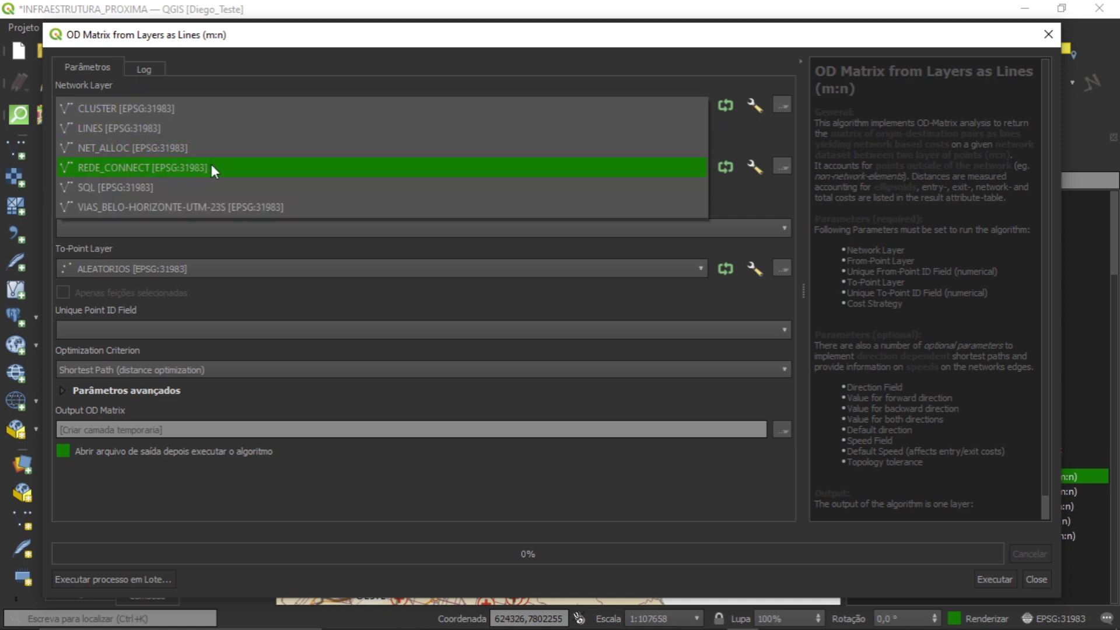
left_click(120, 169)
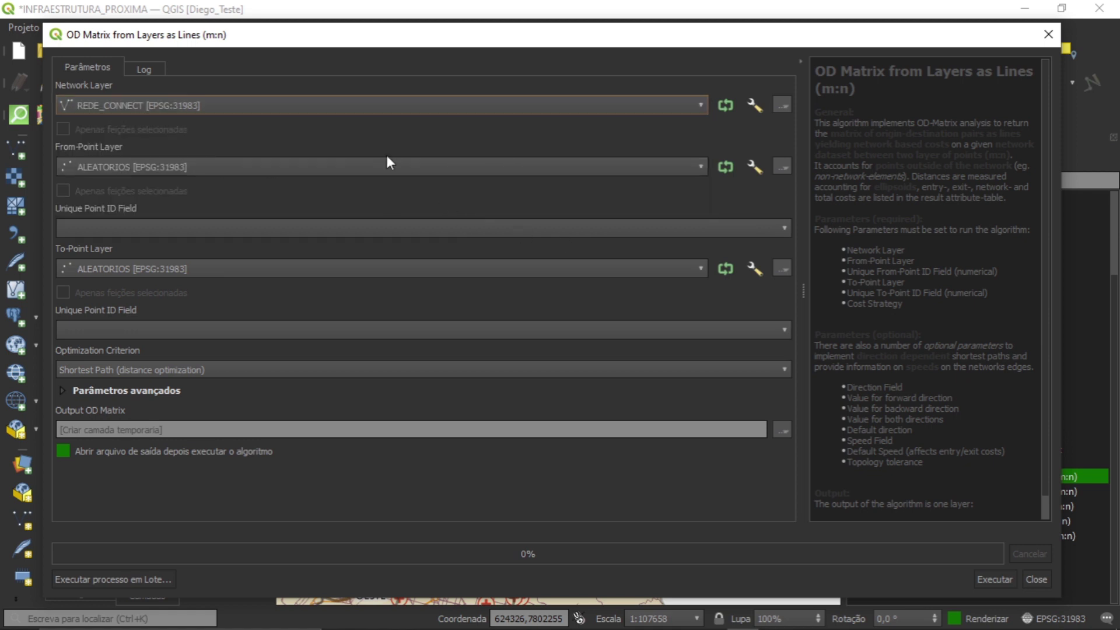
left_click_drag(313, 48, 342, 51)
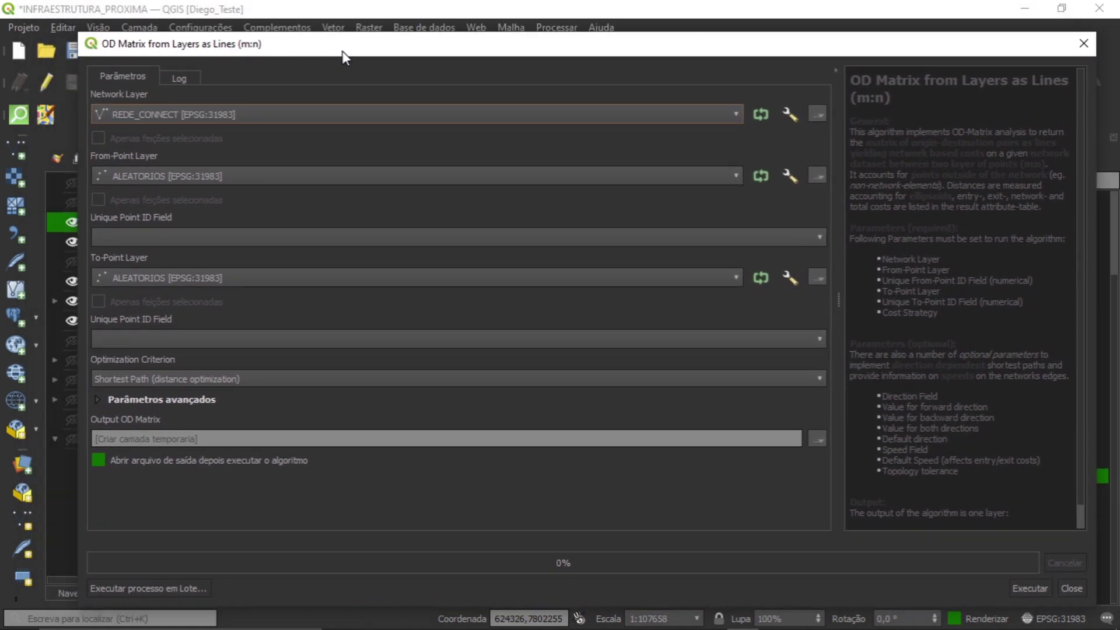
left_click_drag(346, 57, 324, 45)
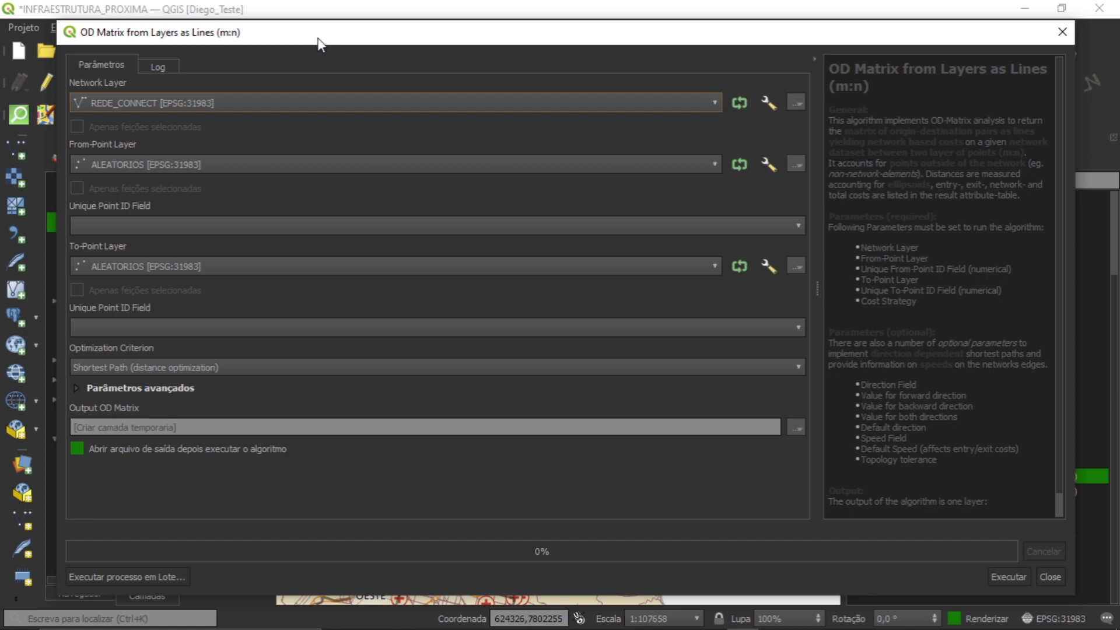
left_click(113, 108)
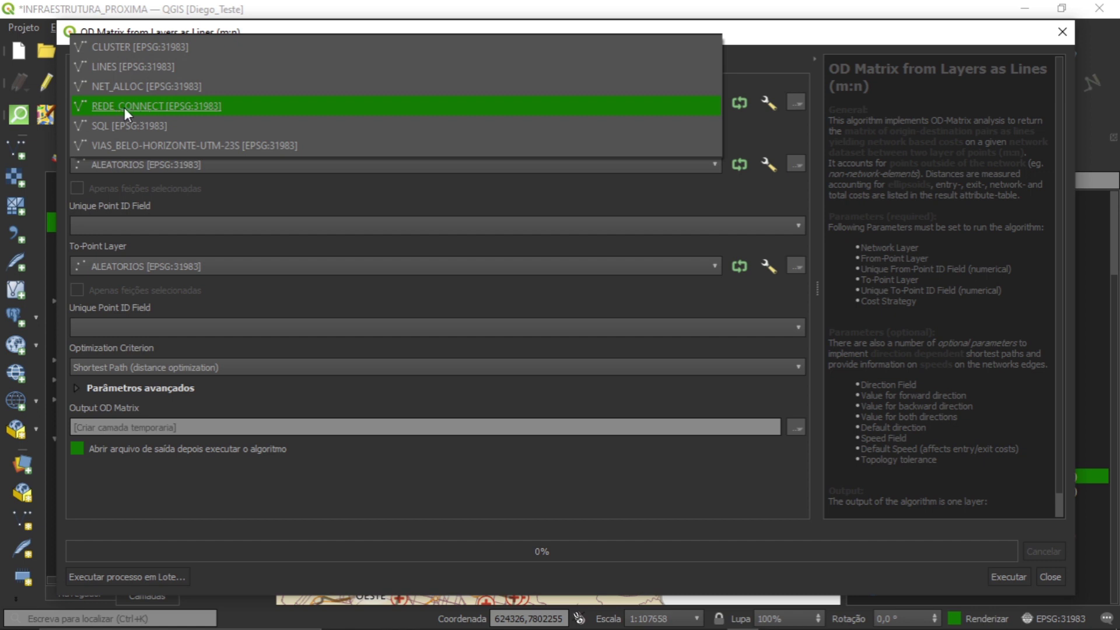
left_click(135, 107)
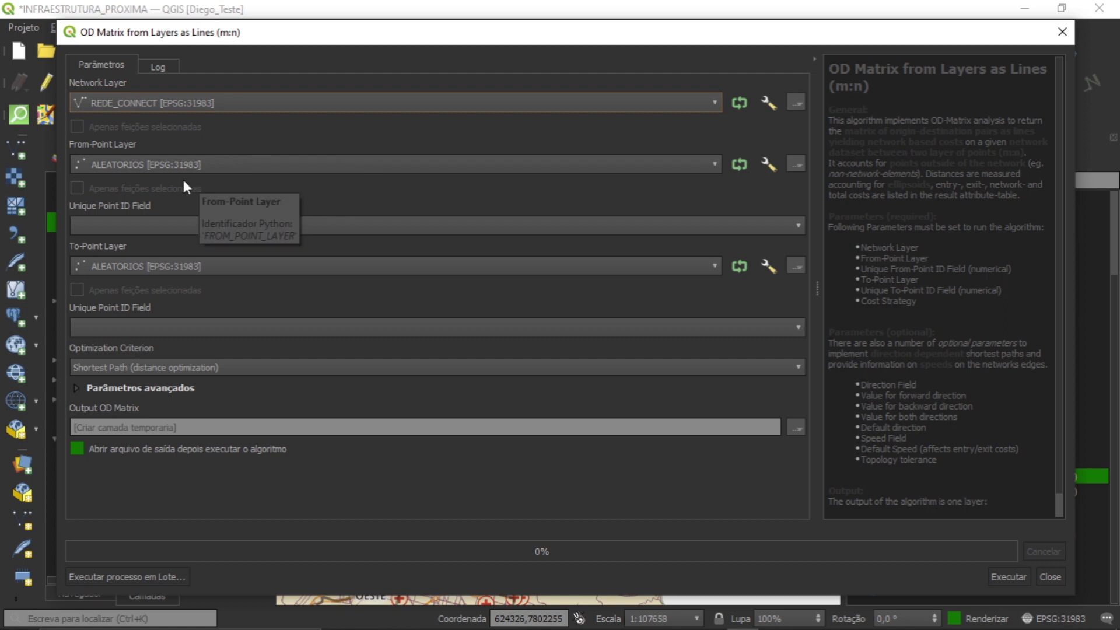
Use ALEATORIOS as the from-point layer with fid as its unique point ID field
left_click(93, 164)
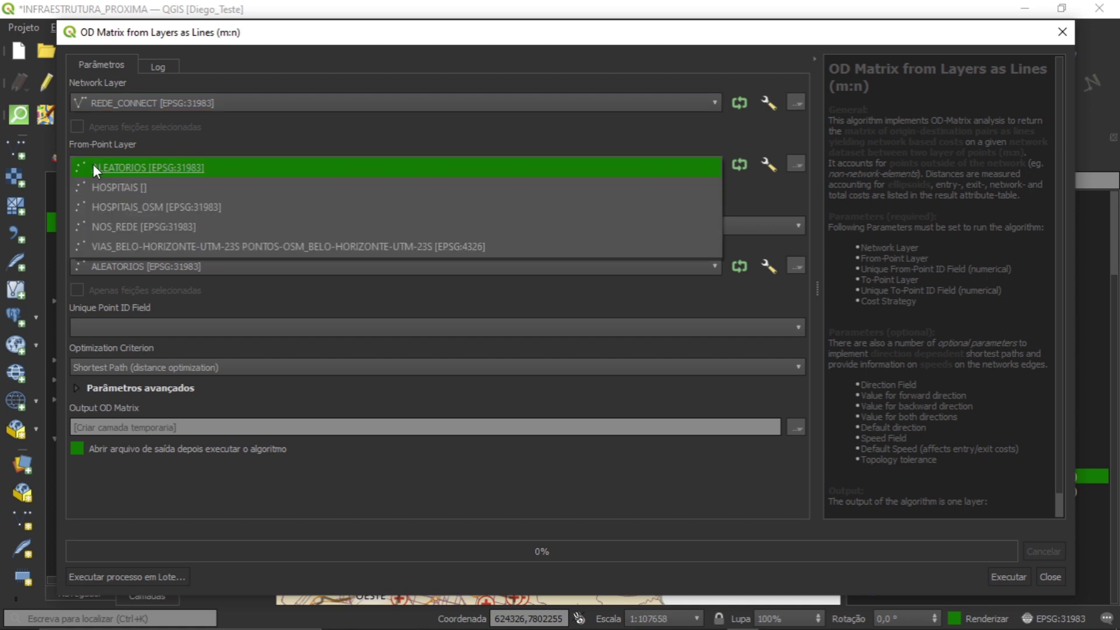
left_click(182, 168)
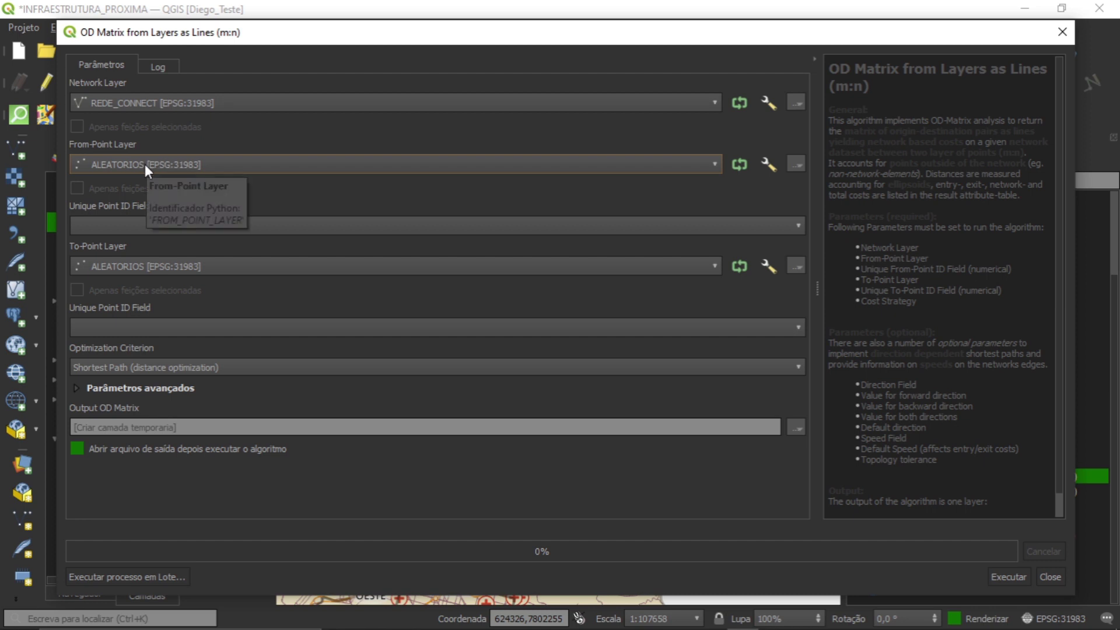
left_click(121, 227)
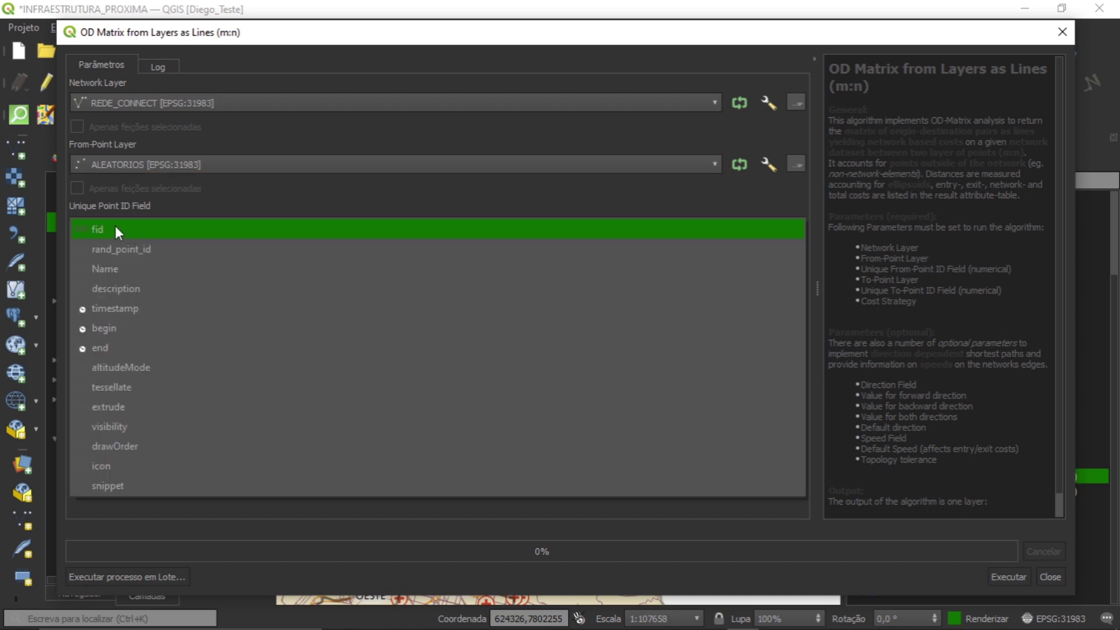
left_click(121, 229)
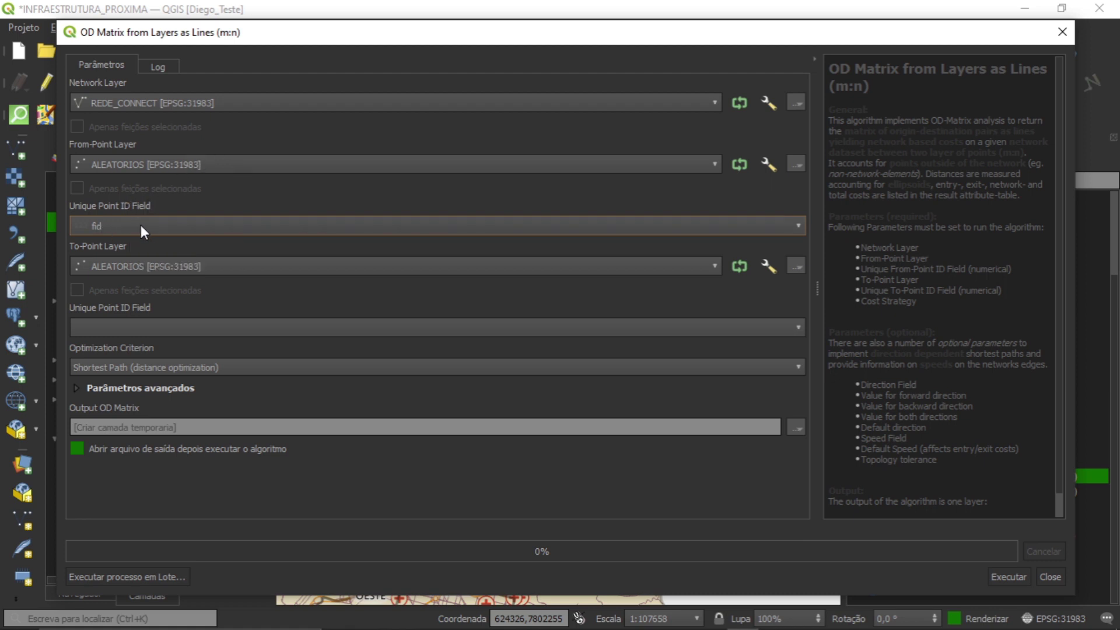
Set HOSPITAIS as the to-point layer with ID_EQ_SAUD as its unique point ID field
left_click(140, 264)
left_click(169, 290)
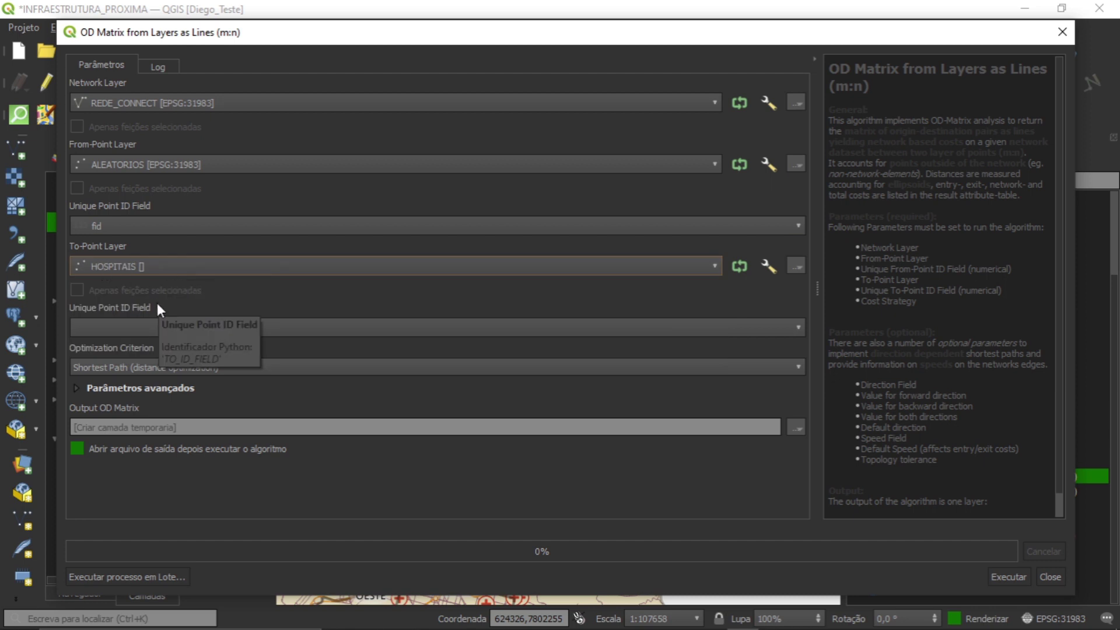
left_click(149, 319)
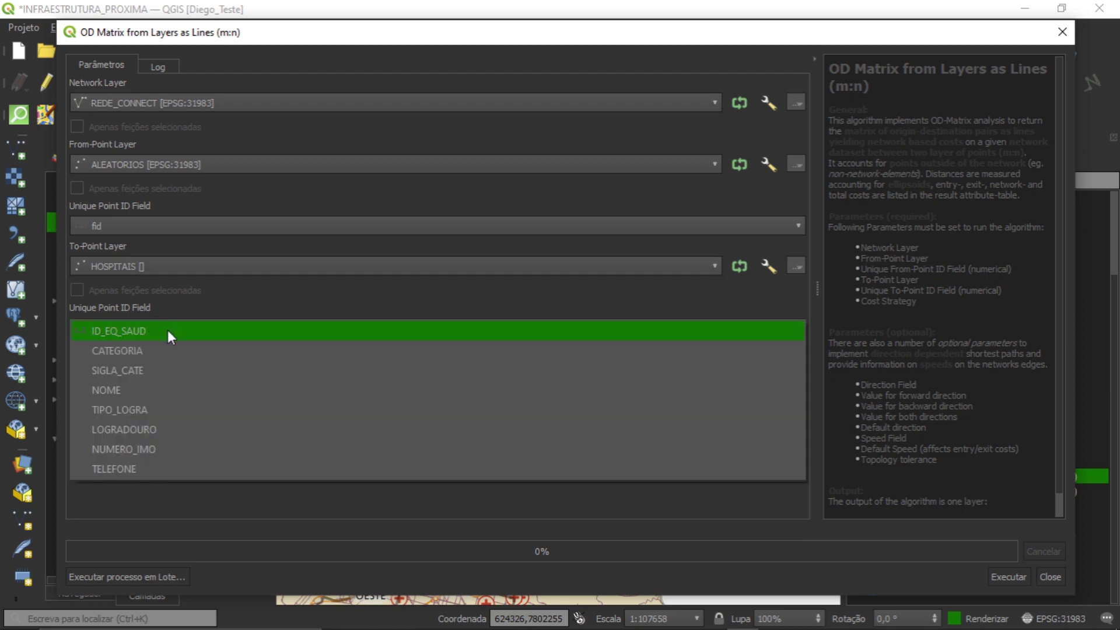
left_click(133, 331)
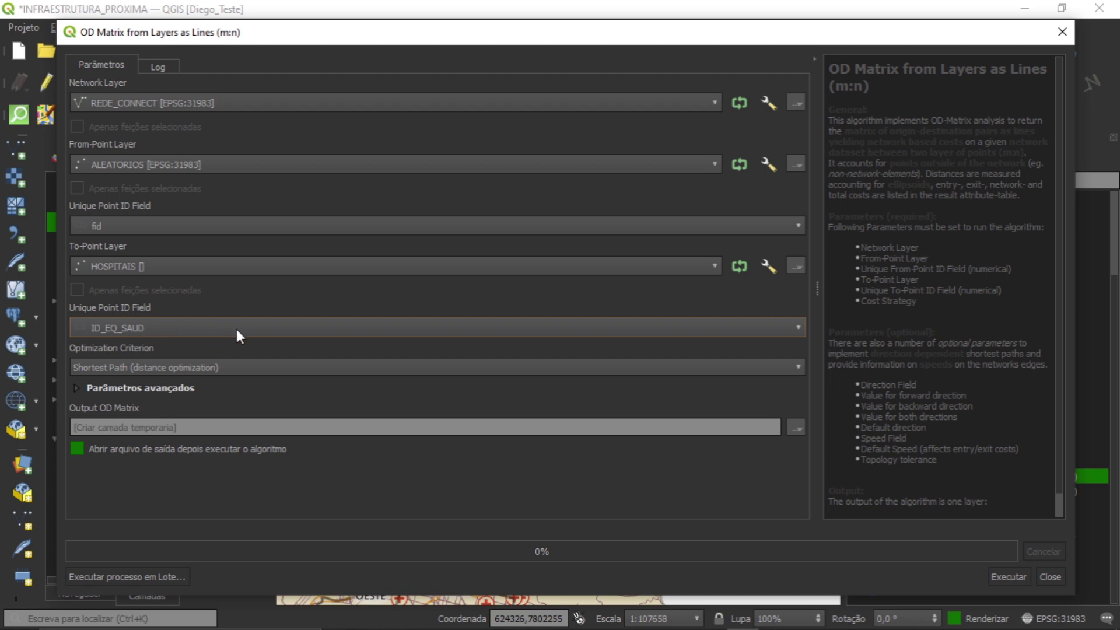
Try Fastest Path (time optimization) as the optimization criterion and return to Shortest Path (distance optimization)
left_click(88, 368)
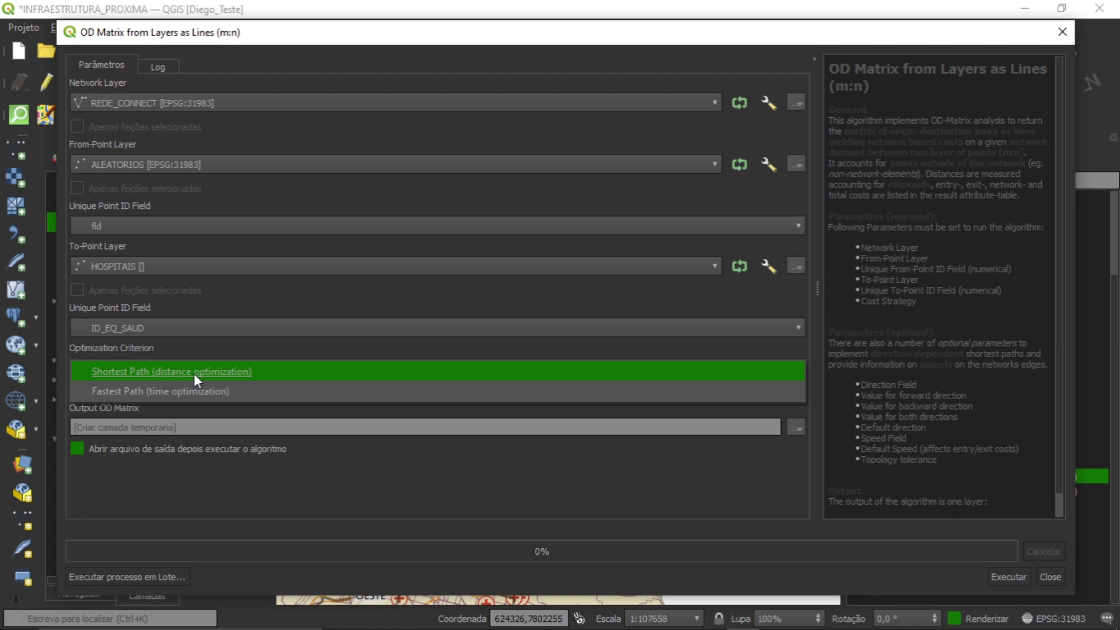
left_click(135, 392)
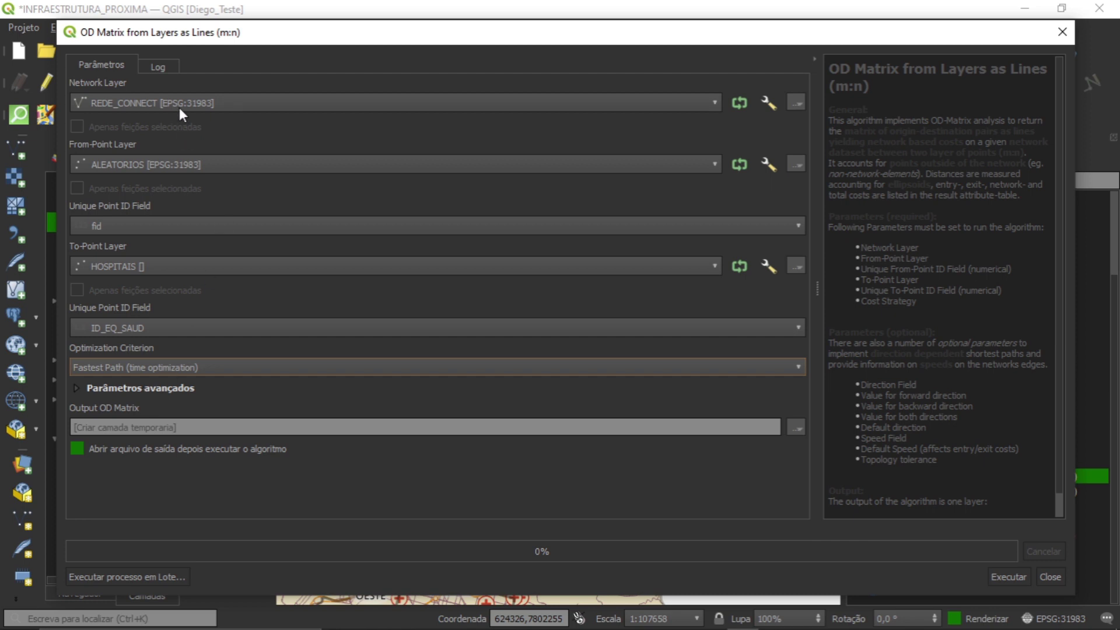
left_click(212, 367)
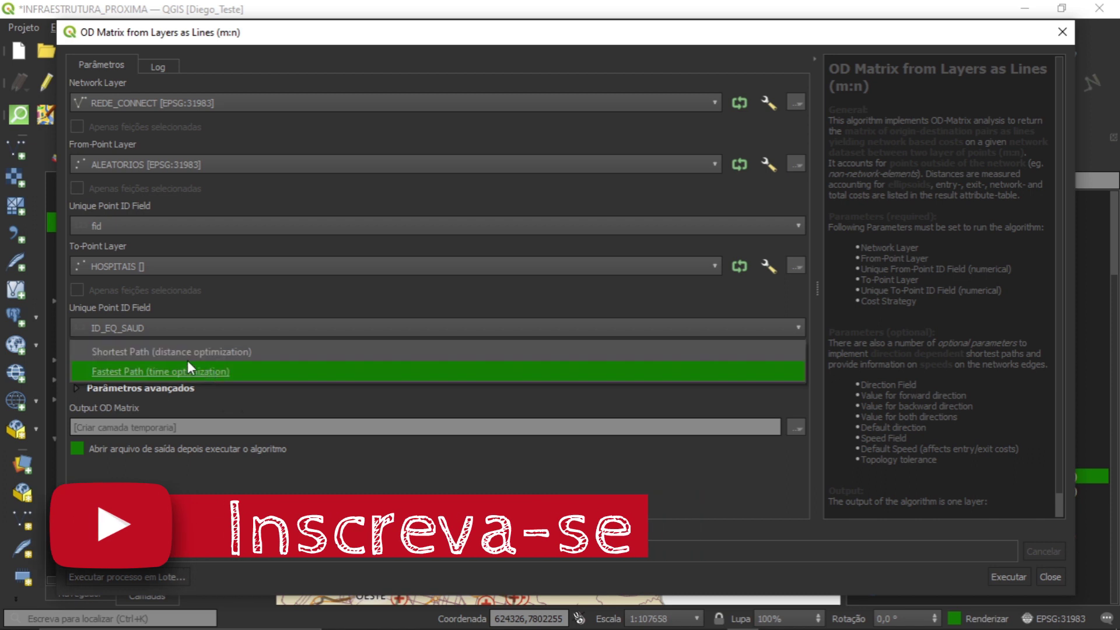
left_click(219, 349)
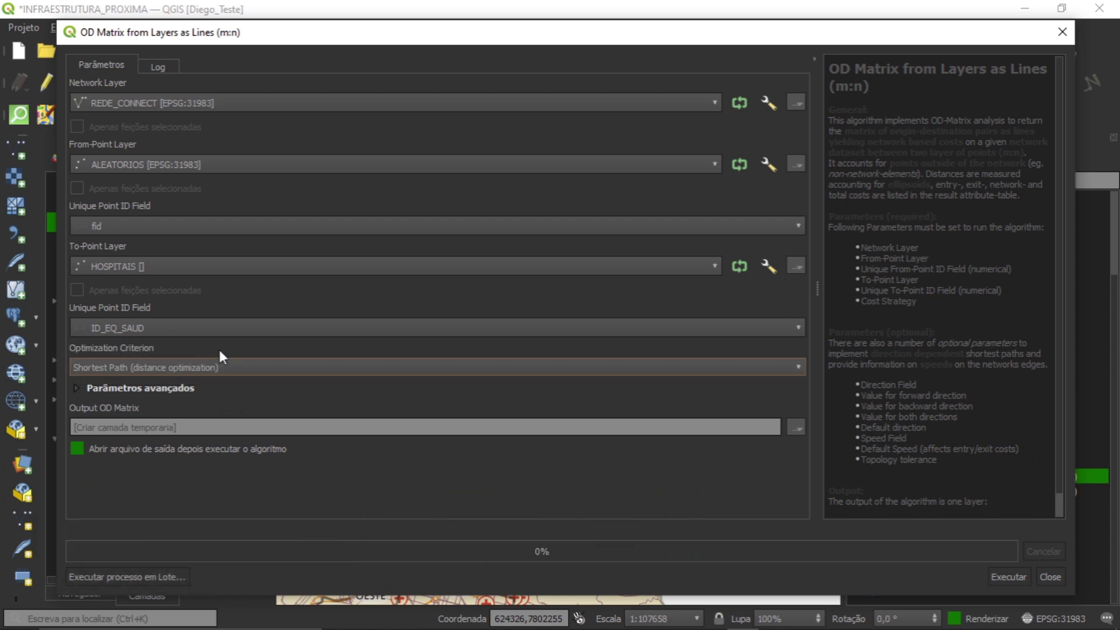
Review the advanced parameters, including the network fields available for the direction field, and collapse the section
left_click(182, 397)
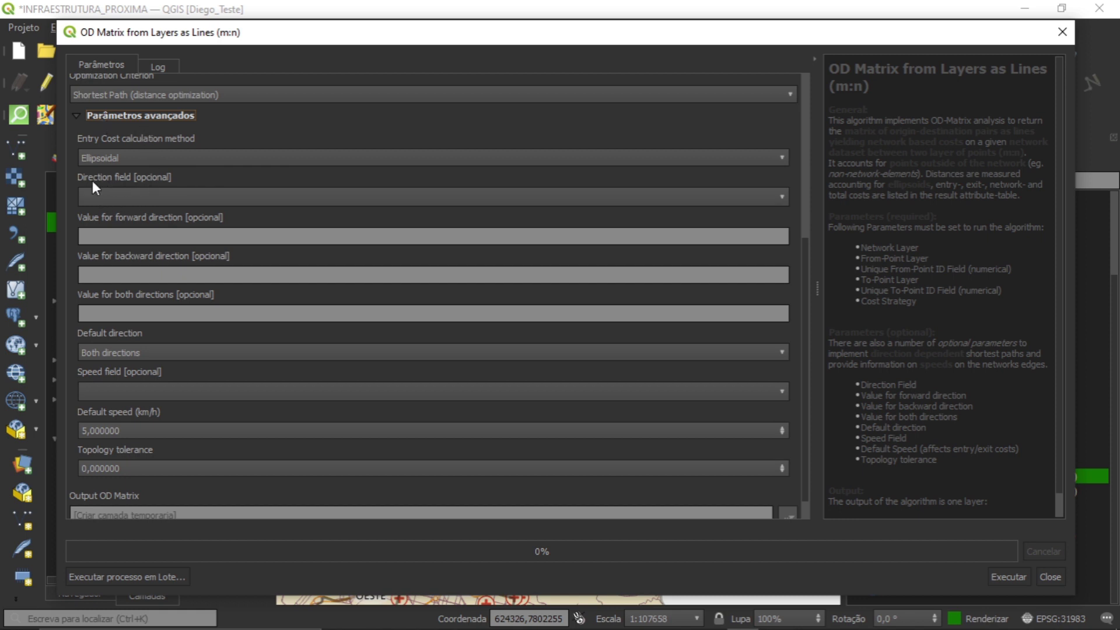
left_click(109, 192)
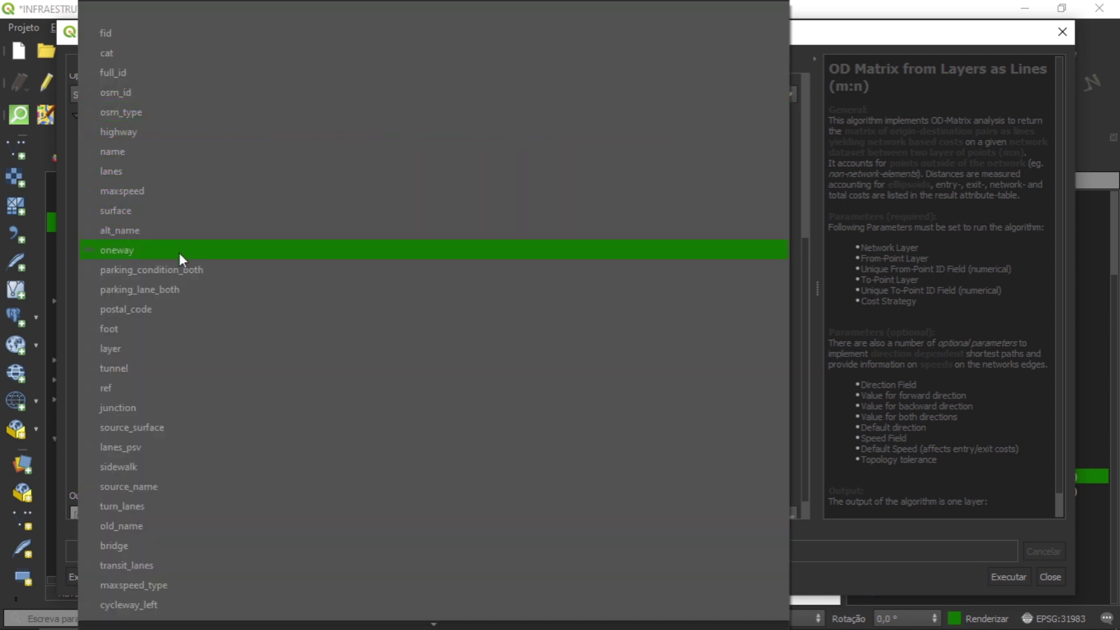
key("Escape")
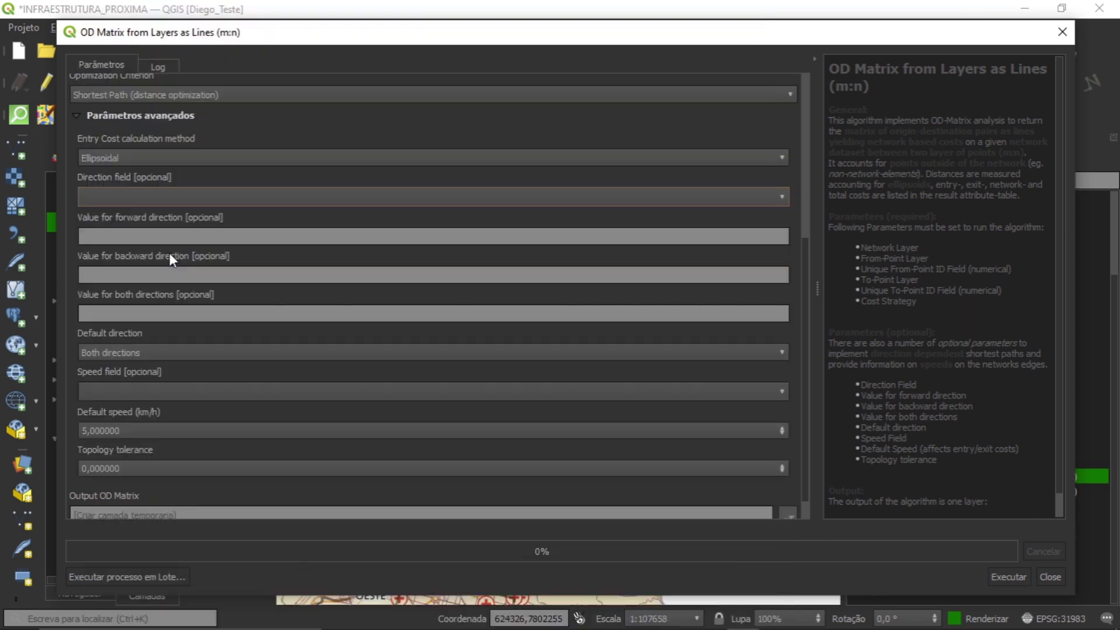
left_click(116, 121)
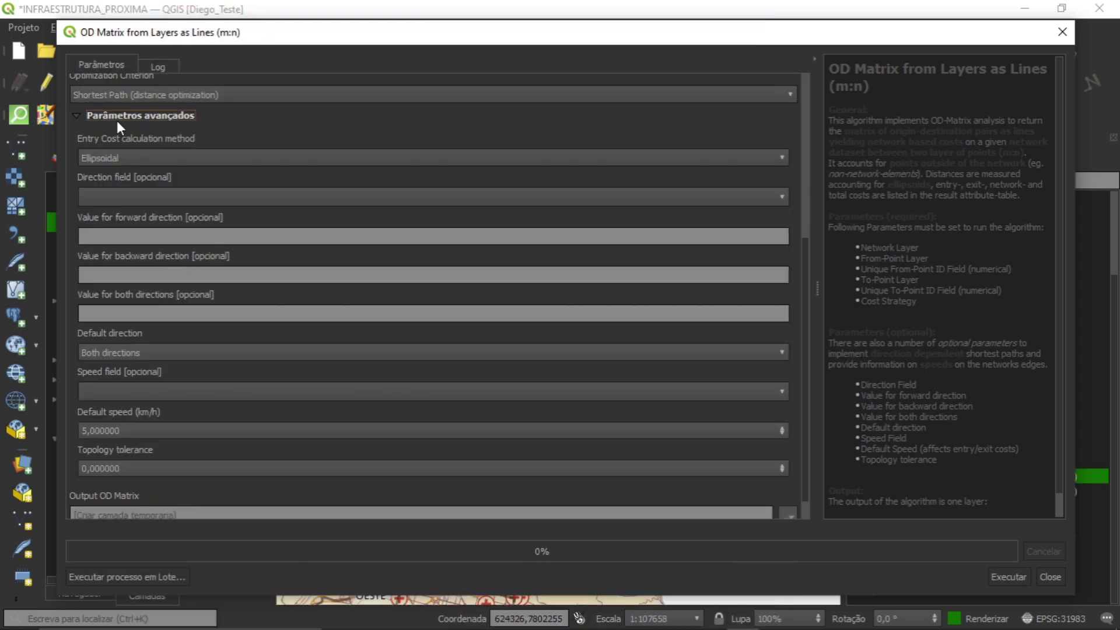
left_click(77, 117)
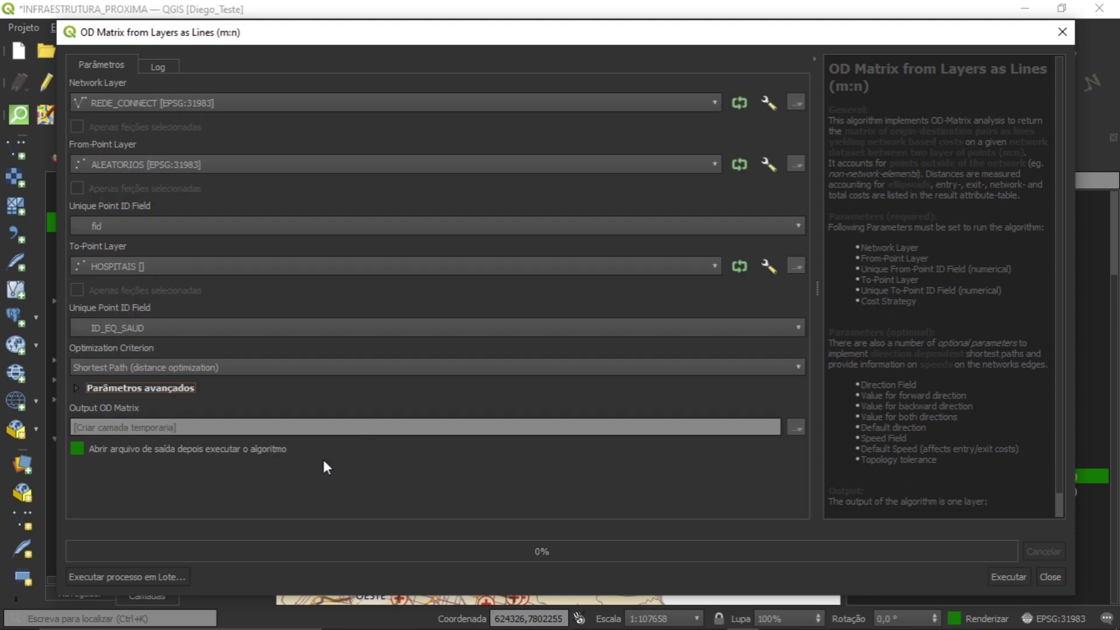
Save the output OD matrix as layer LINES_1 in MATRIZ.gpkg, run the algorithm and close its dialog
left_click(797, 430)
left_click(894, 492)
left_click(256, 182)
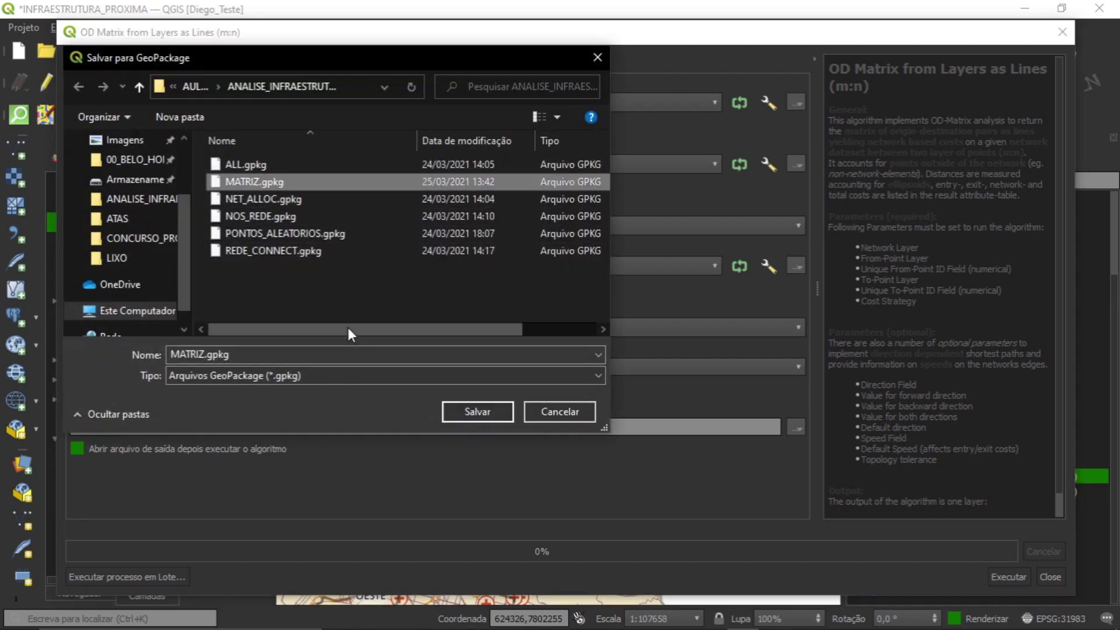
left_click(468, 415)
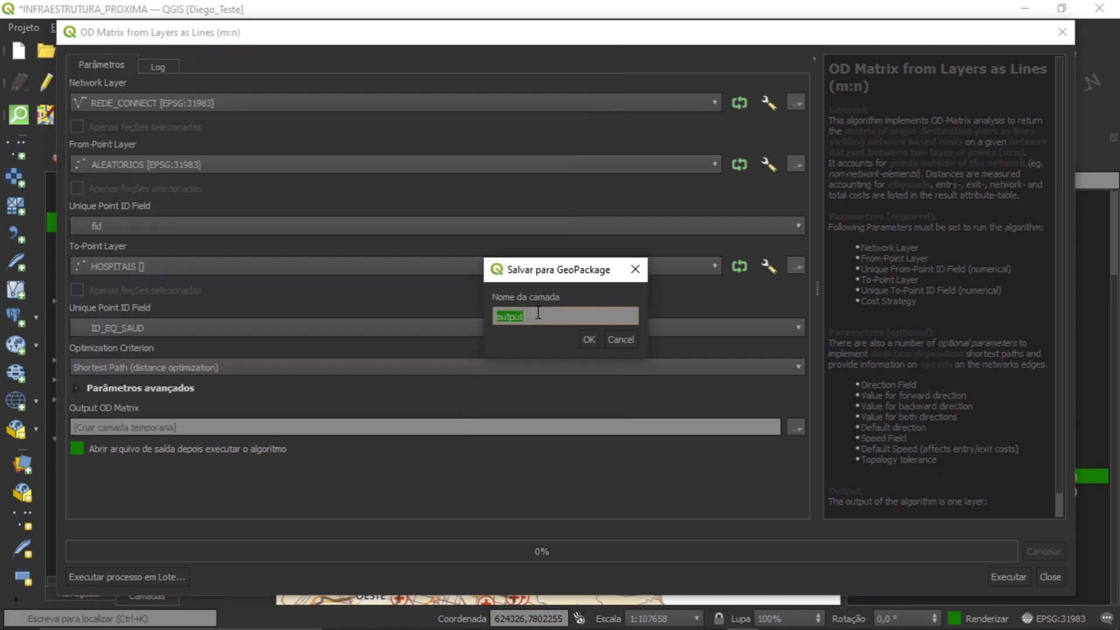
type("LINES_1")
left_click(587, 338)
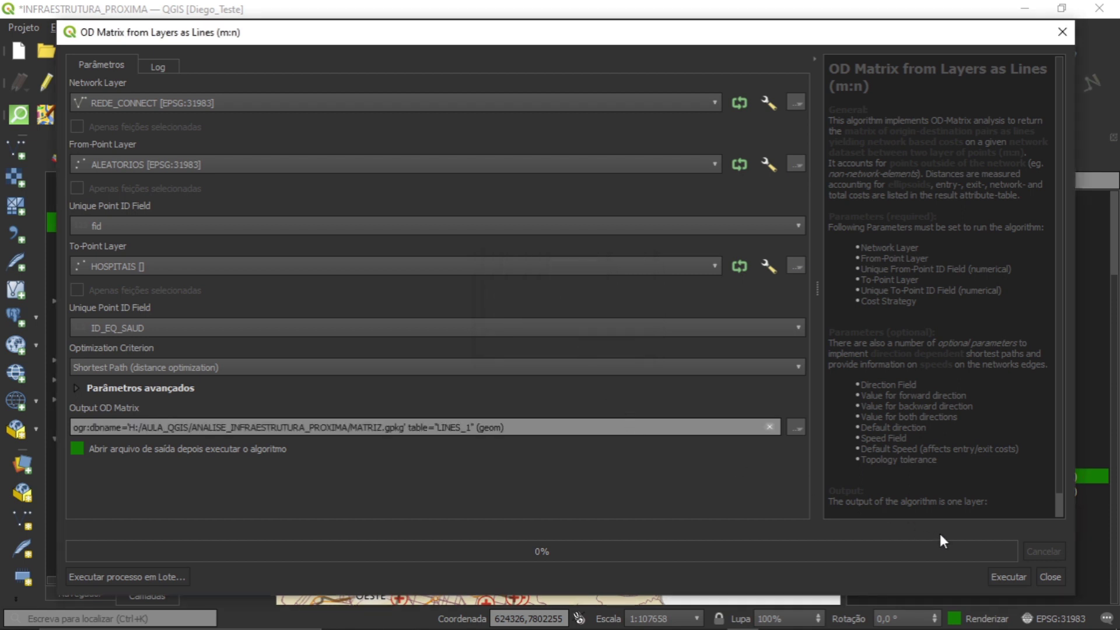
left_click(1000, 576)
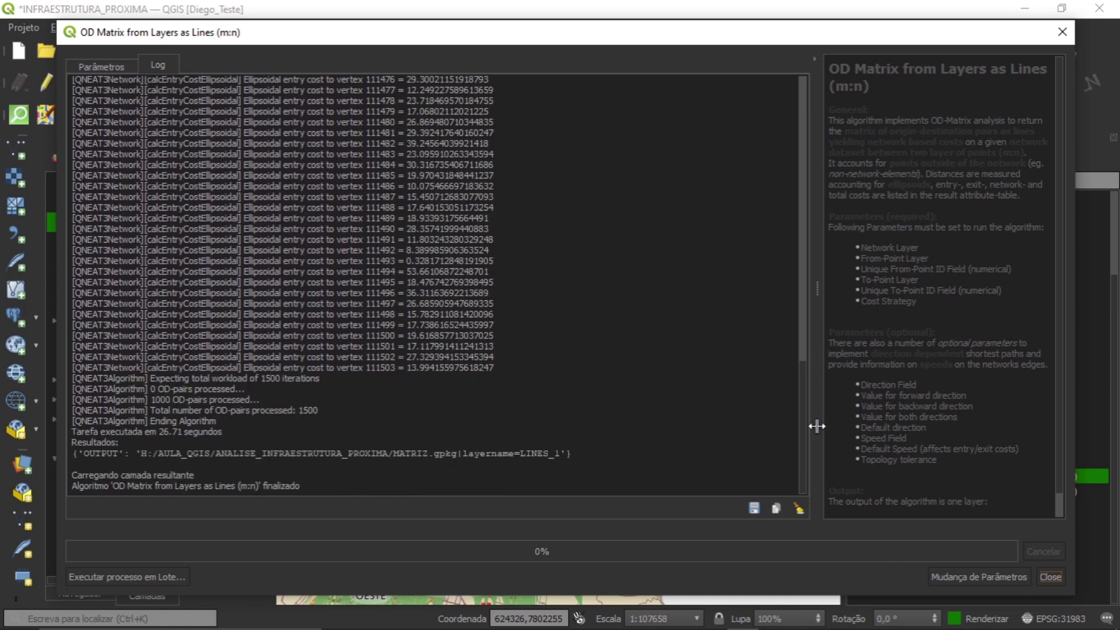
left_click(1050, 577)
Examine how the LINES_1 lines link the random points to the hospitals, comparing the map with the layer hidden and shown
left_click_drag(518, 377, 535, 309)
scroll(528, 373, "down", 2)
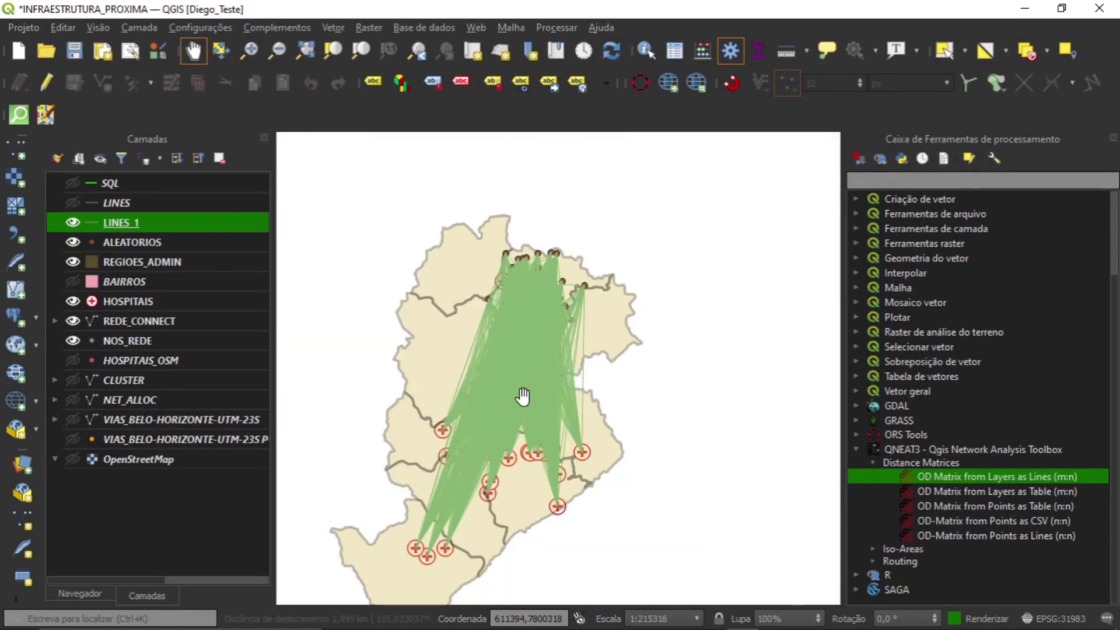
scroll(586, 246, "up", 2)
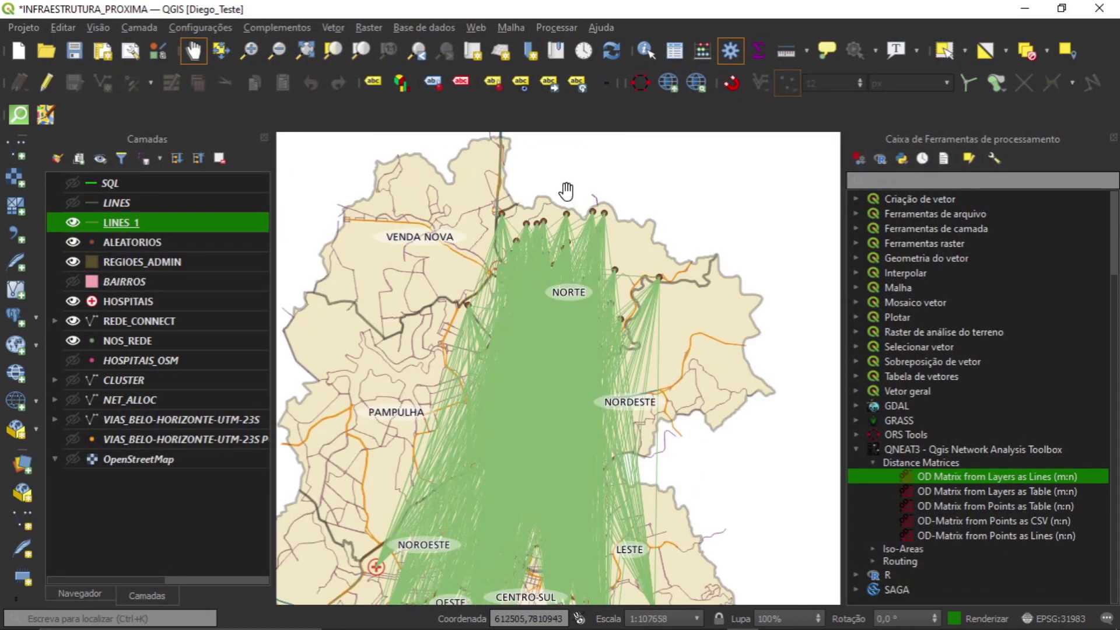
left_click(72, 222)
left_click(140, 249)
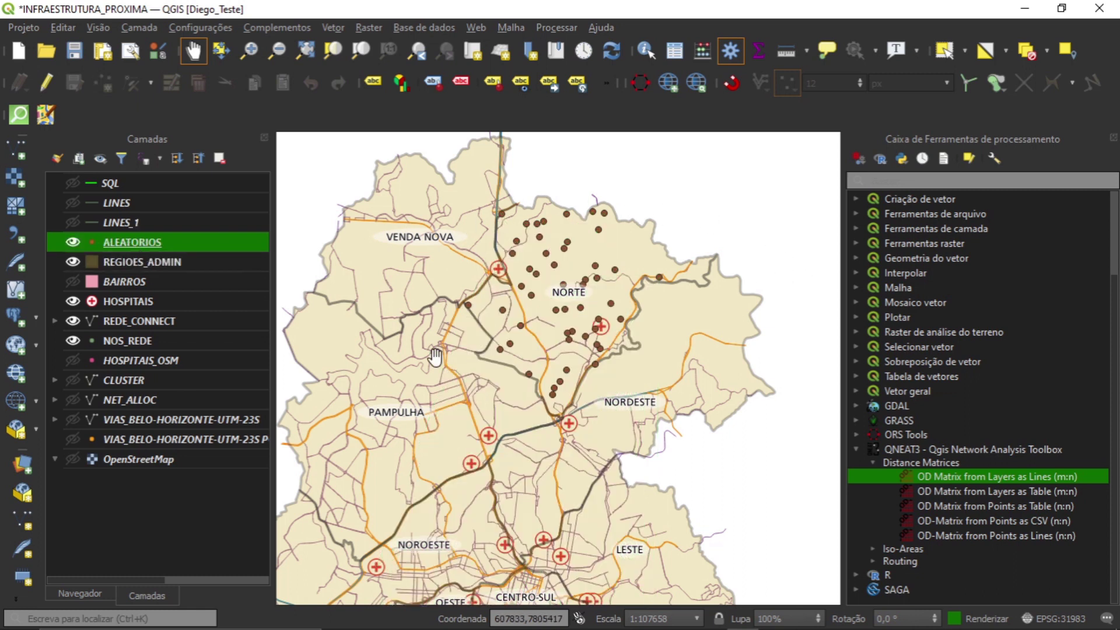
scroll(572, 246, "down", 1)
left_click_drag(573, 302, 572, 257)
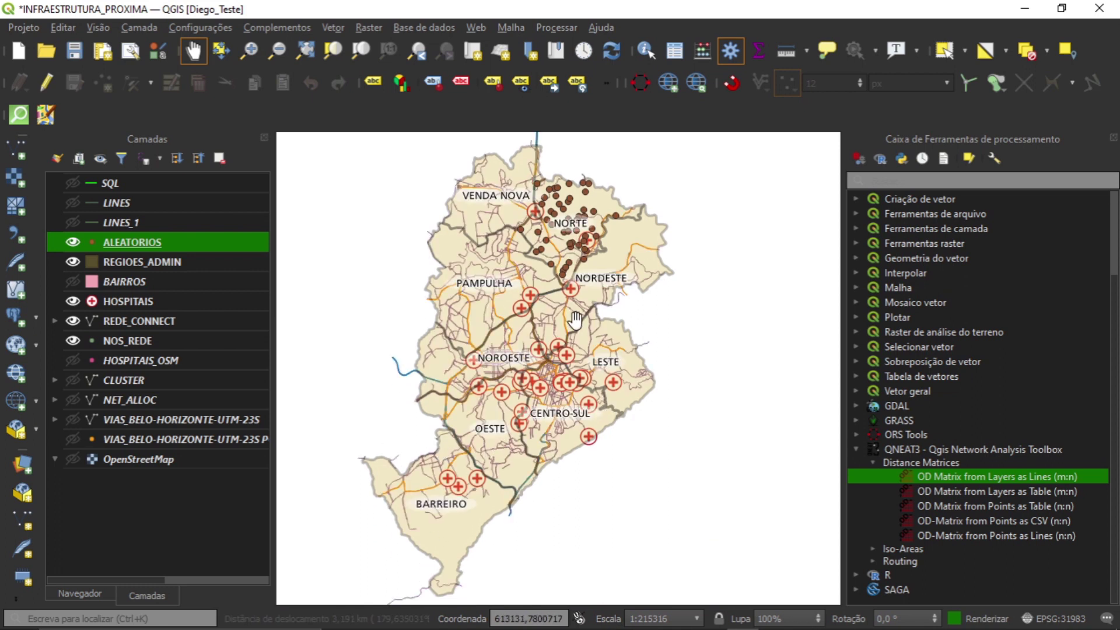
left_click(66, 220)
scroll(537, 307, "up", 1)
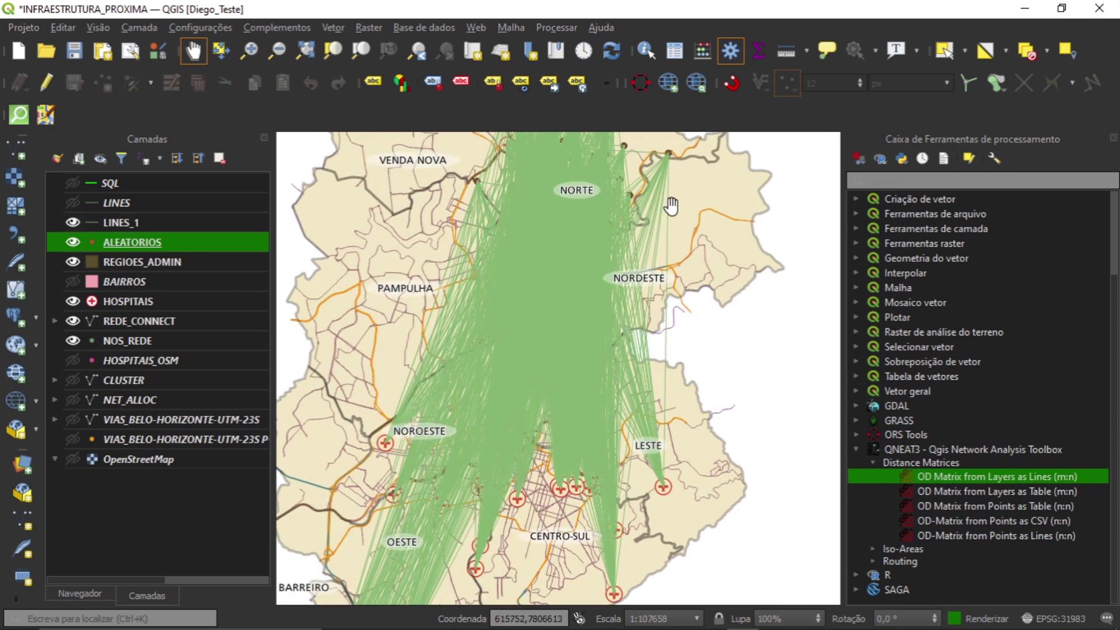
left_click_drag(499, 407, 567, 274)
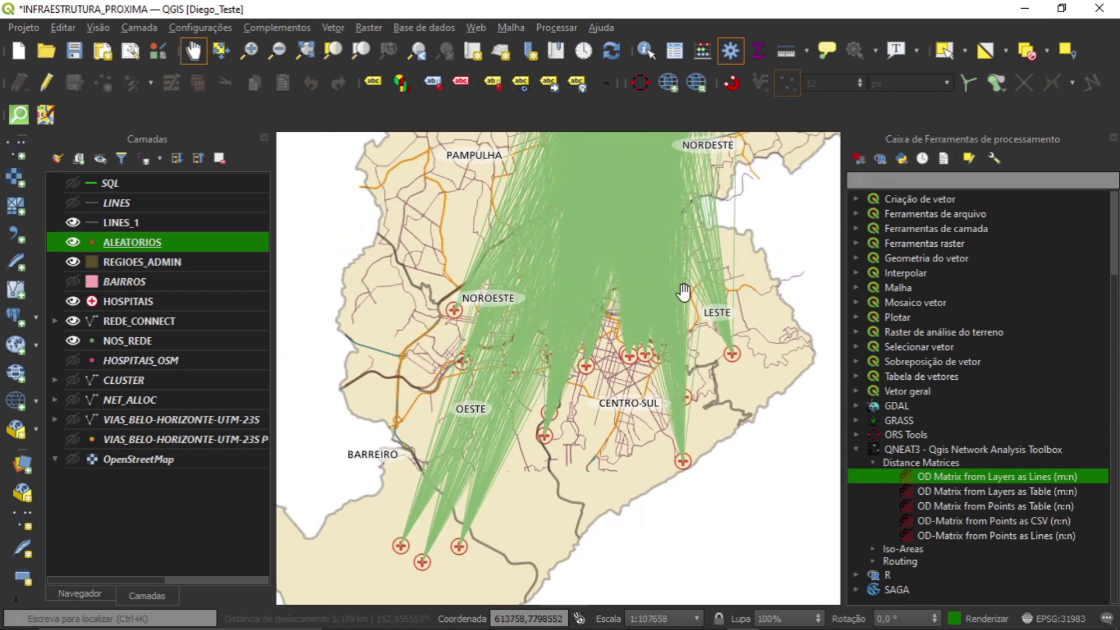
left_click_drag(673, 239, 581, 407)
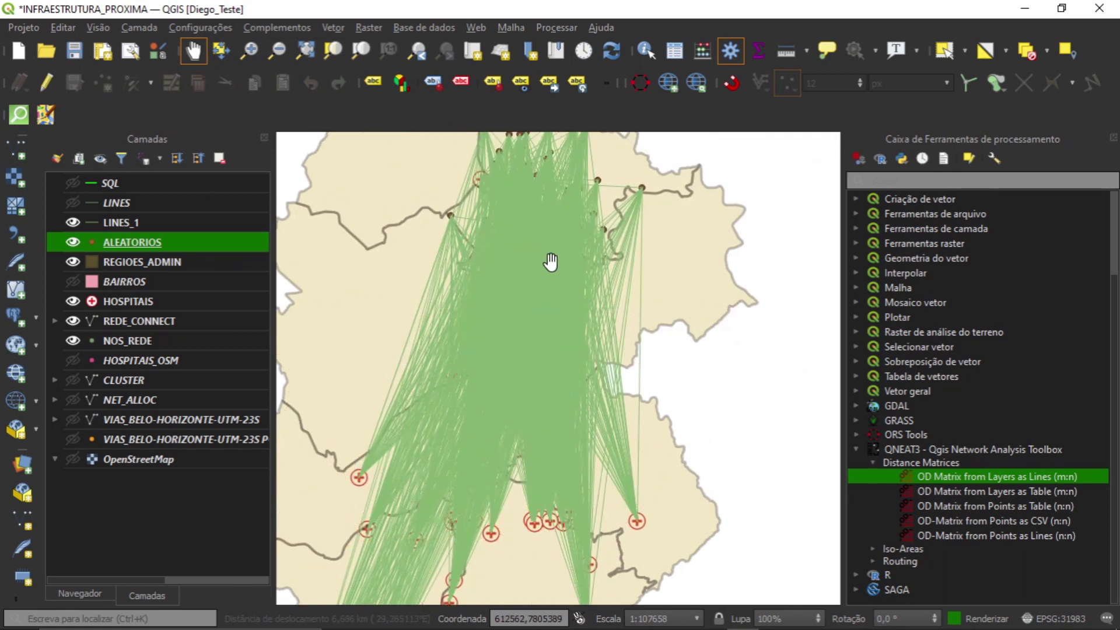
Examine the cost fields in the LINES_1 attribute table, widening the entry_cost column to show its full values
left_click_drag(595, 281, 605, 290)
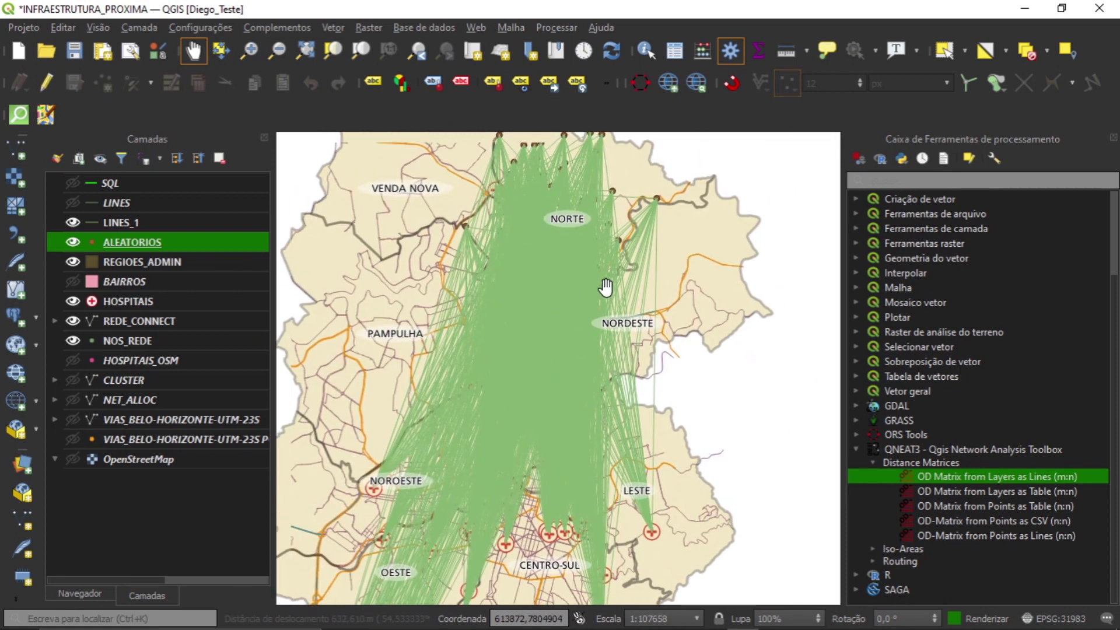
left_click(141, 222)
key("F6")
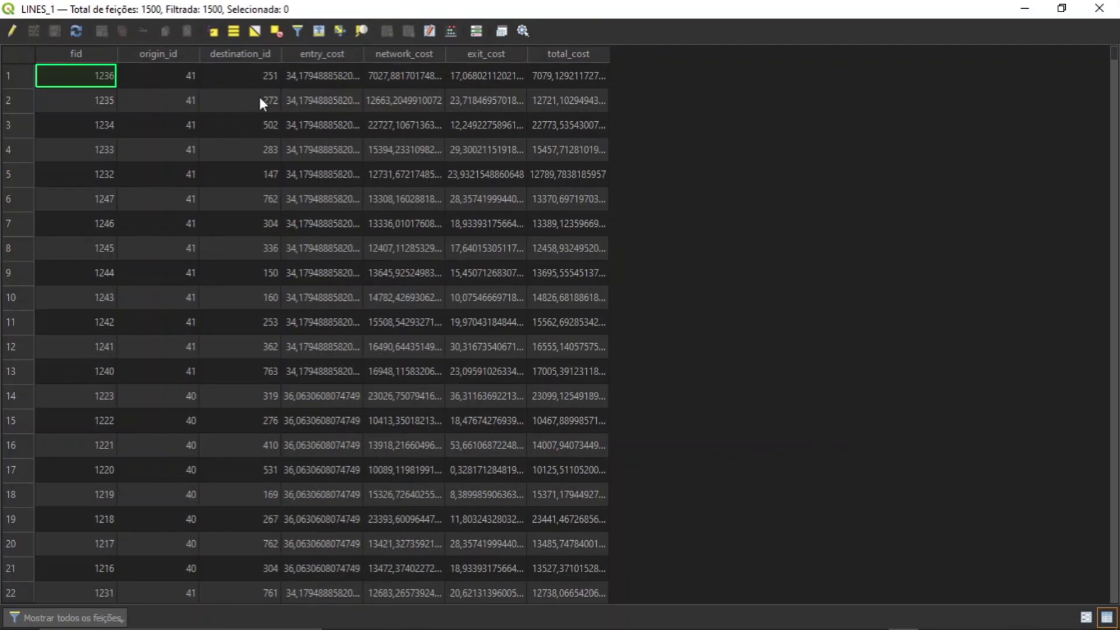
double_click(365, 53)
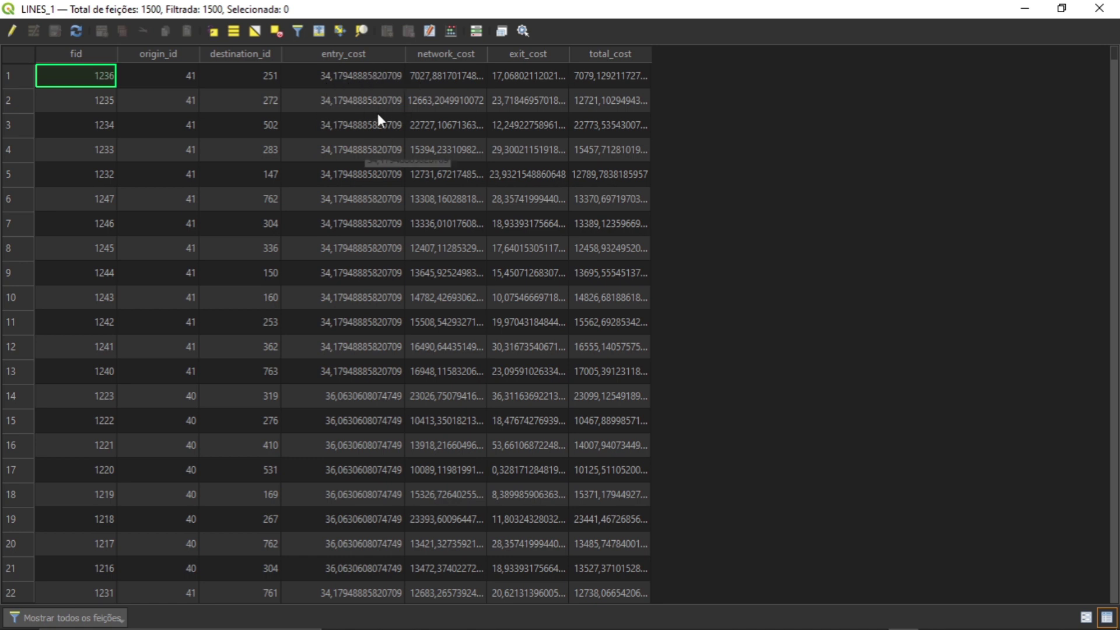
left_click(1025, 8)
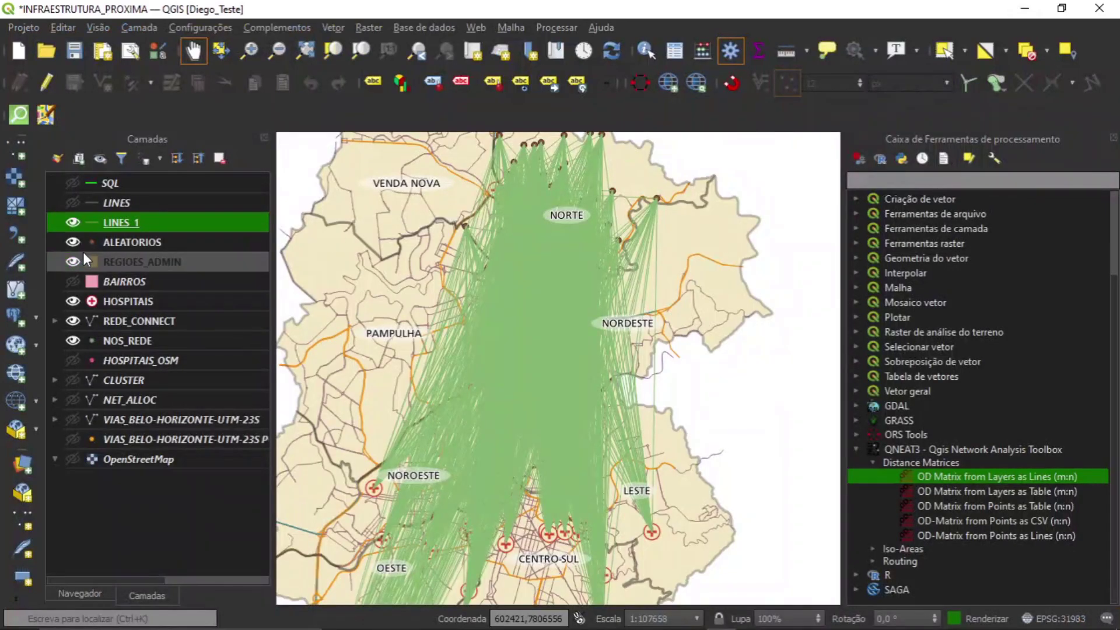
Hide LINES_1, inspect how far a random point lies from the road network, and check the attribute table again before closing it
left_click(73, 222)
scroll(516, 188, "up", 3)
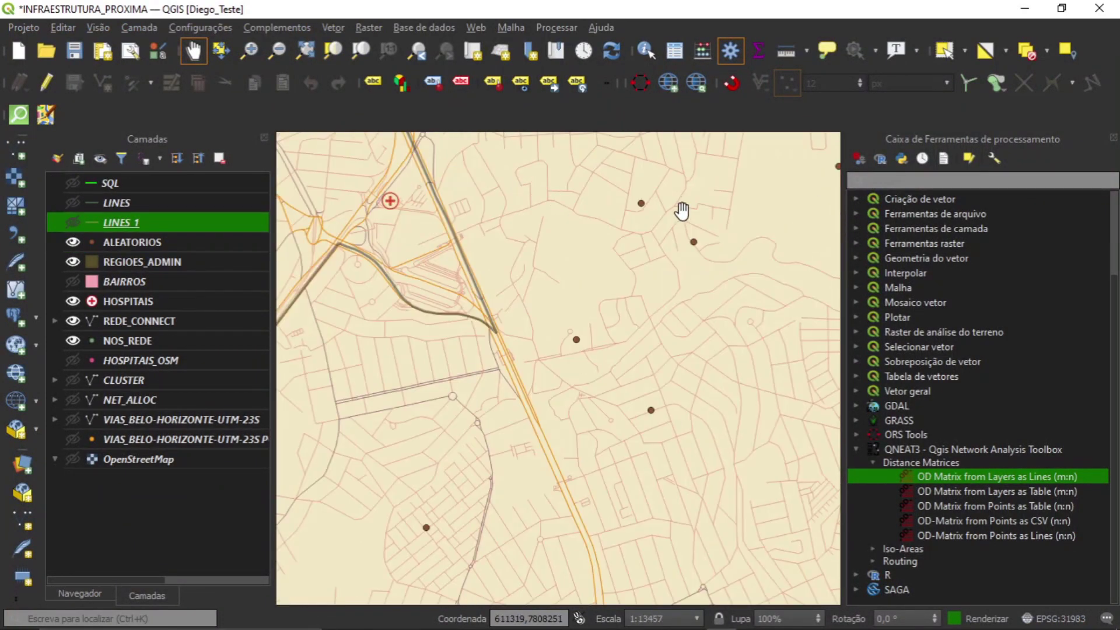
scroll(580, 295, "up", 2)
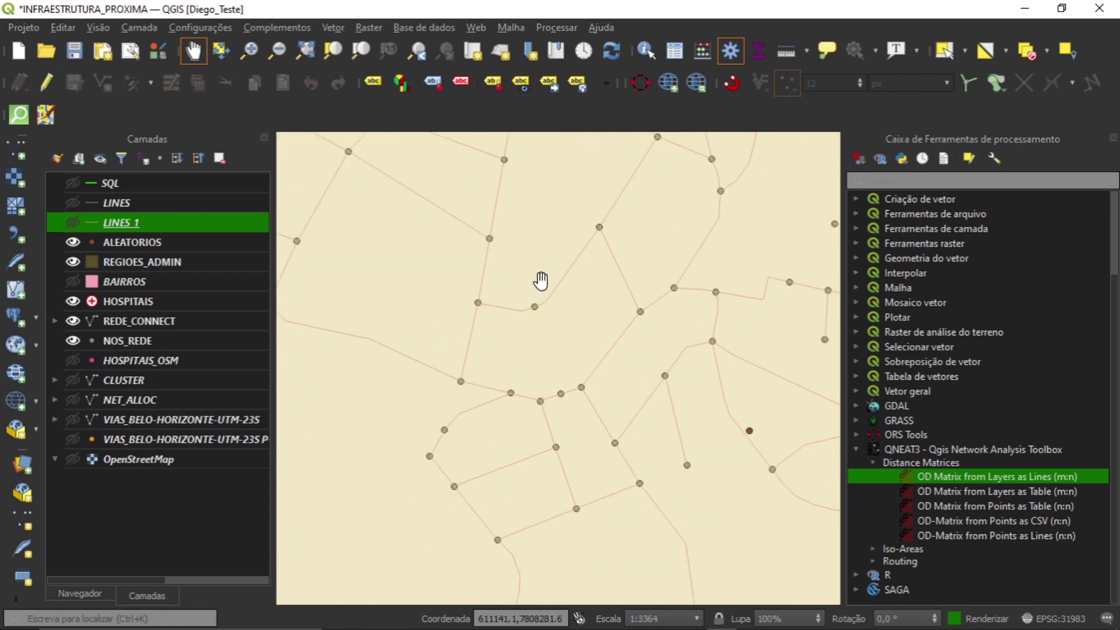
scroll(546, 293, "up", 1)
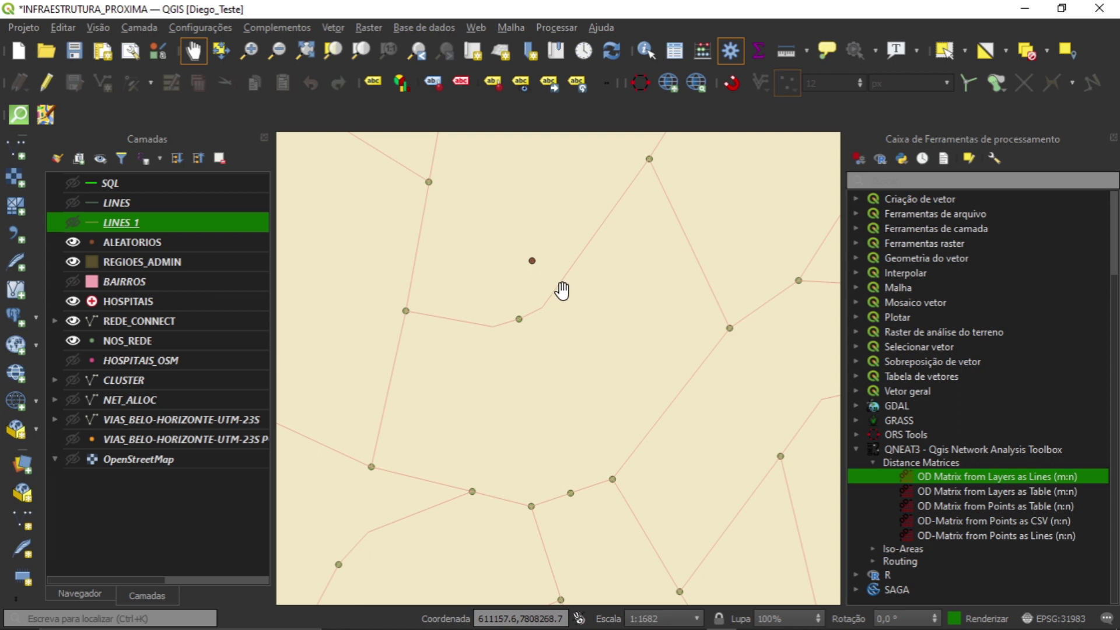
key("alt+Tab")
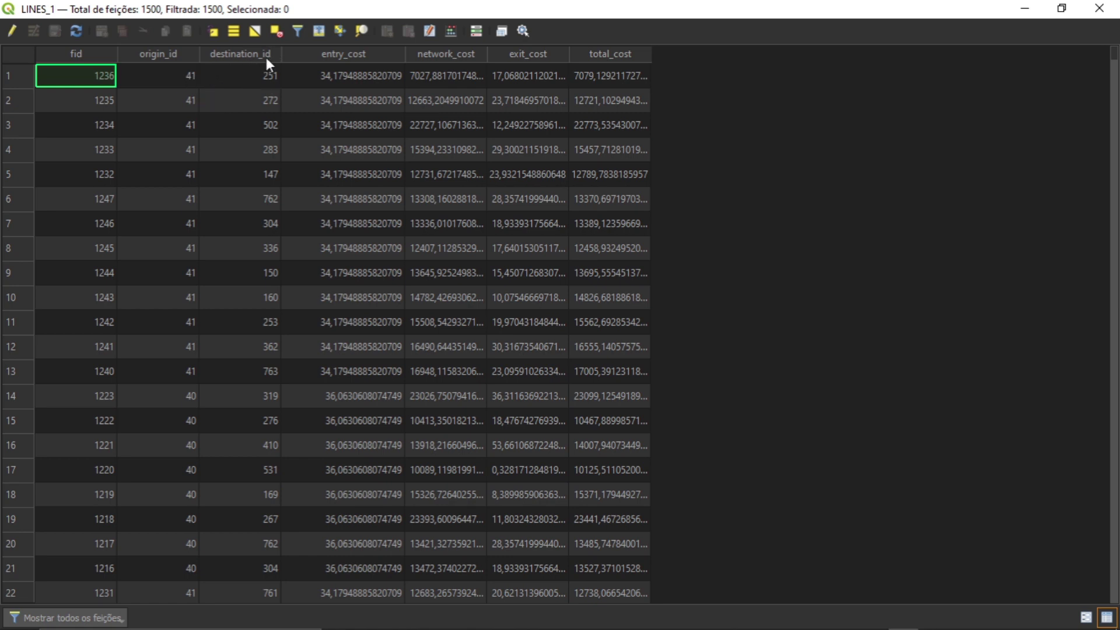
left_click(1104, 11)
Show LINES_1 again and examine the lines running from the NORTE points to the hospitals across the city
scroll(534, 313, "down", 2)
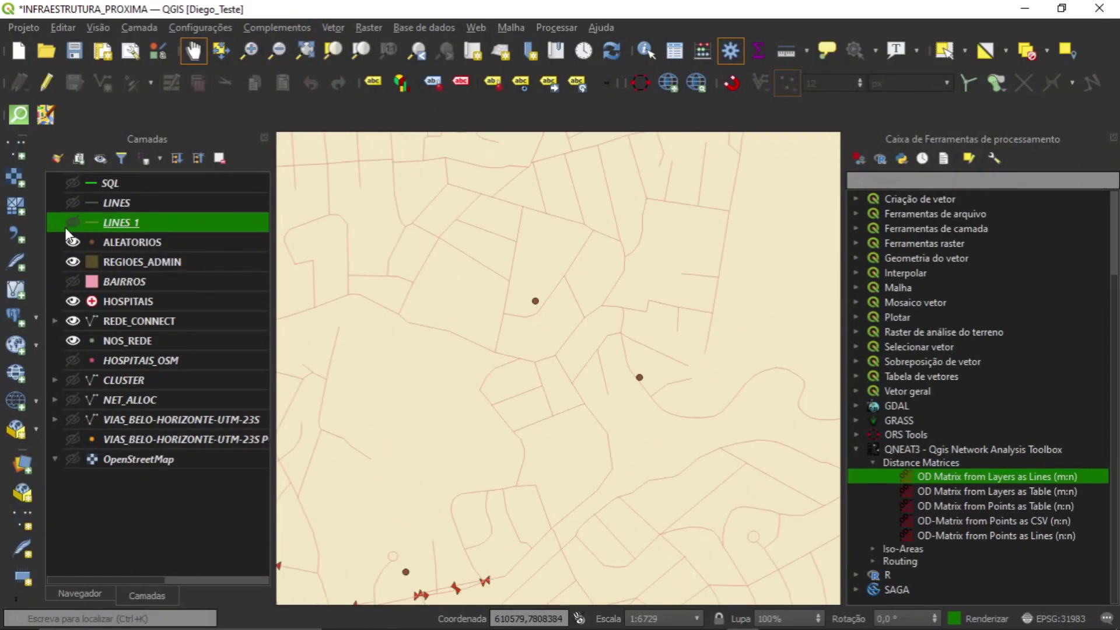
left_click(73, 222)
scroll(607, 274, "down", 4)
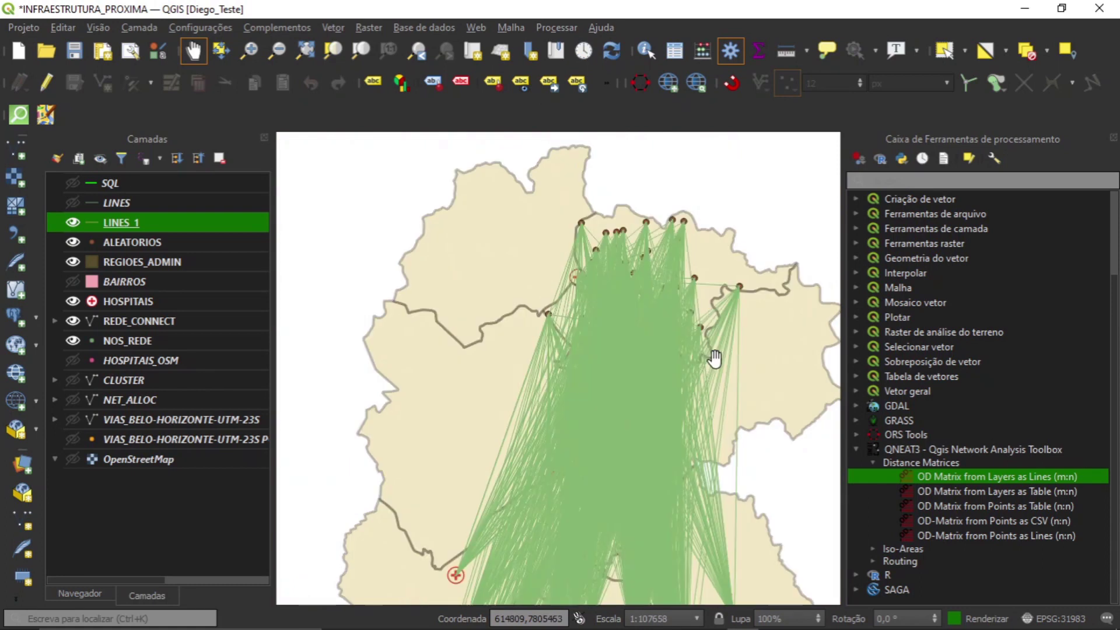
left_click_drag(705, 360, 667, 302)
left_click_drag(603, 478, 596, 337)
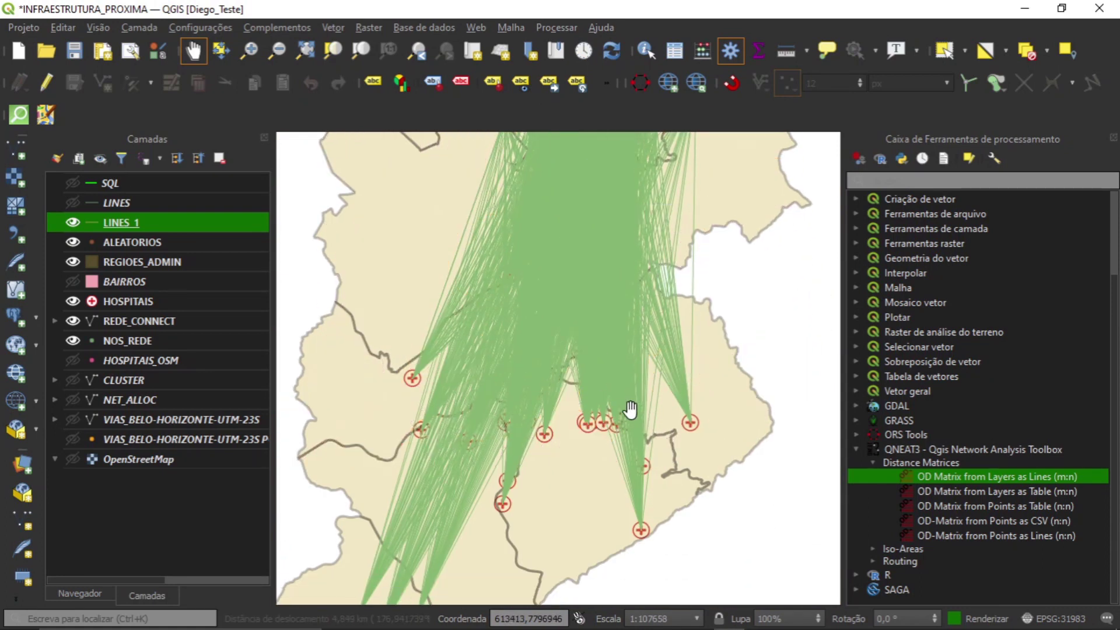
scroll(631, 410, "down", 1)
scroll(621, 289, "up", 1)
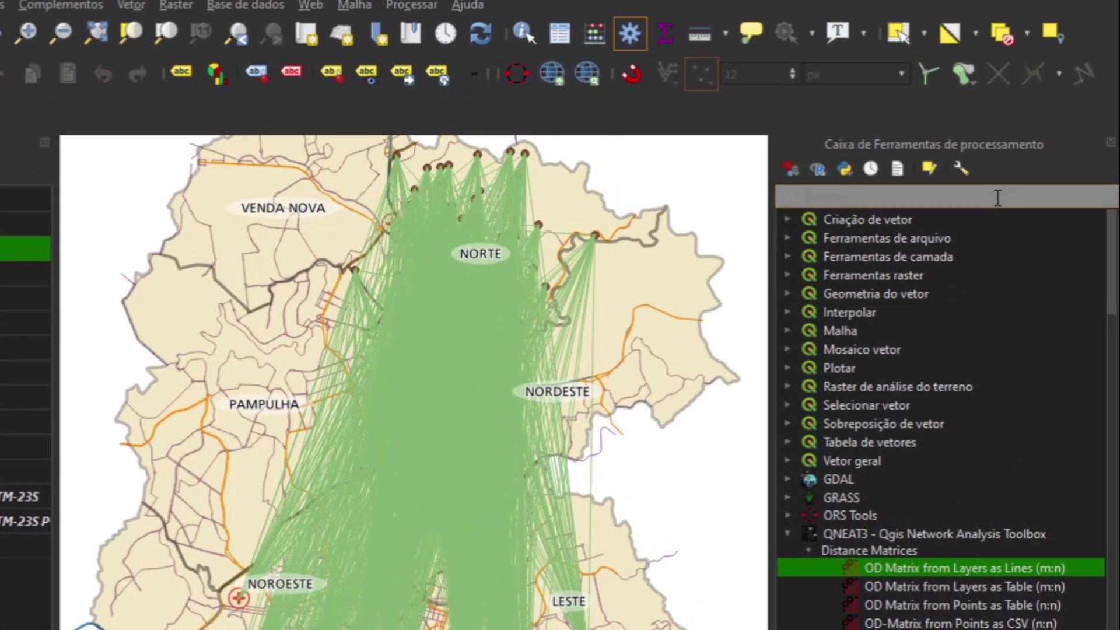
Search the processing algorithms for SQL and open the Executar SQL tool
left_click(998, 198)
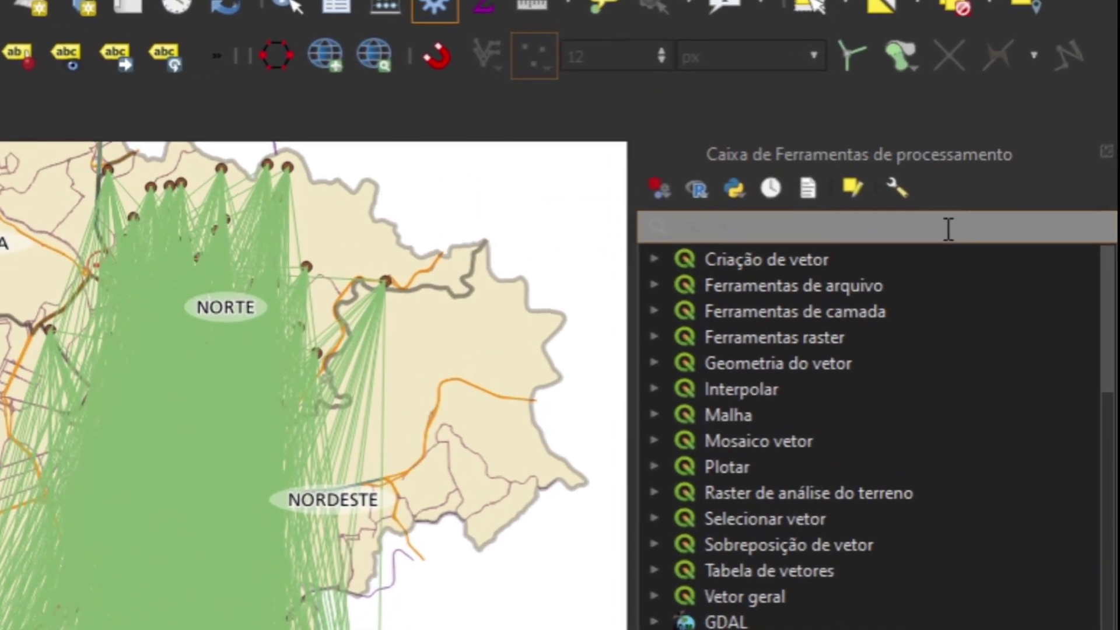
type("SQL")
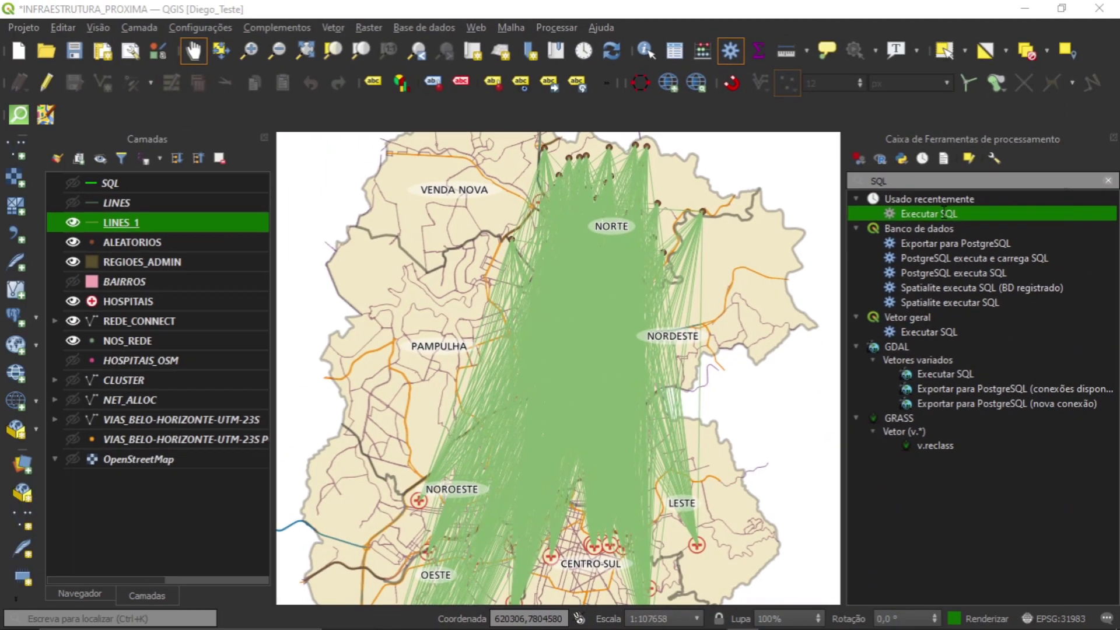
double_click(782, 289)
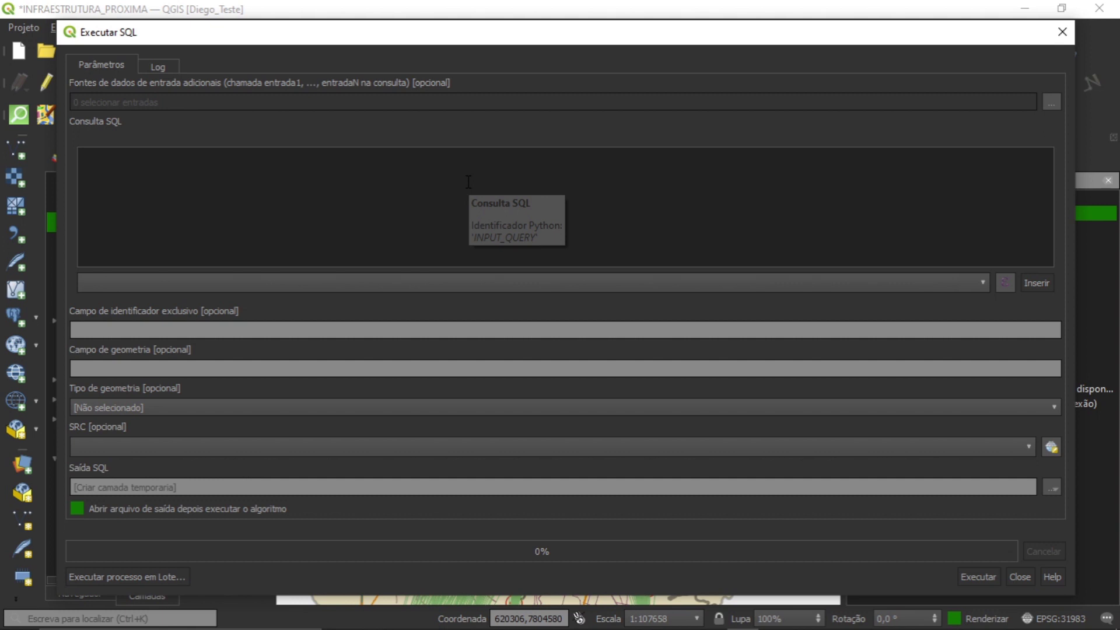
Set LINES_1 as the only additional input data source for the SQL query
left_click(452, 182)
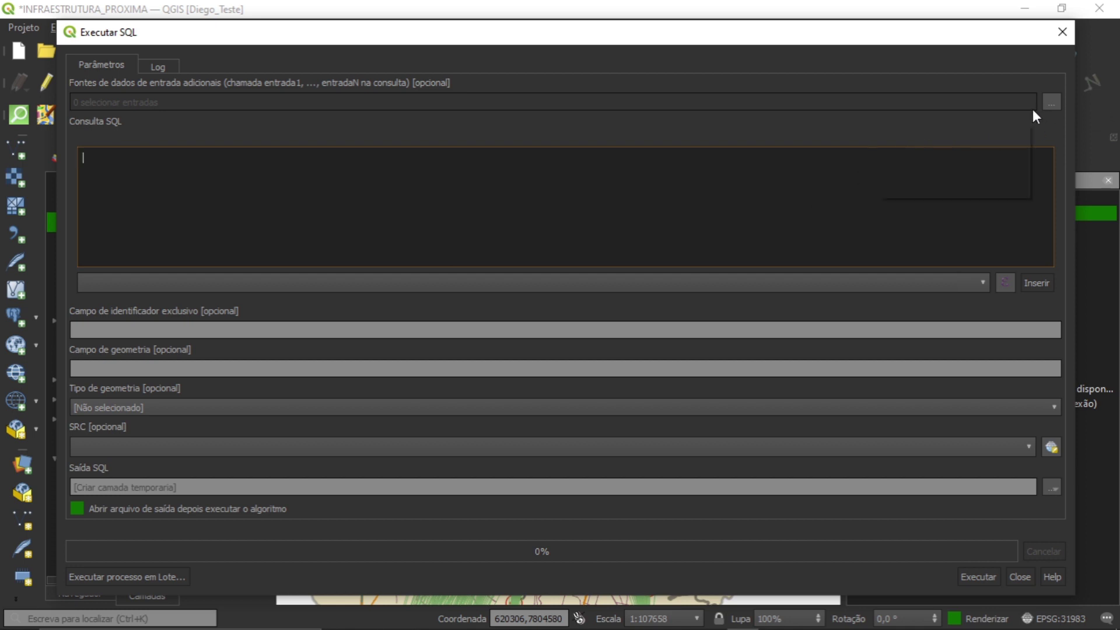
left_click(291, 194)
left_click(1051, 102)
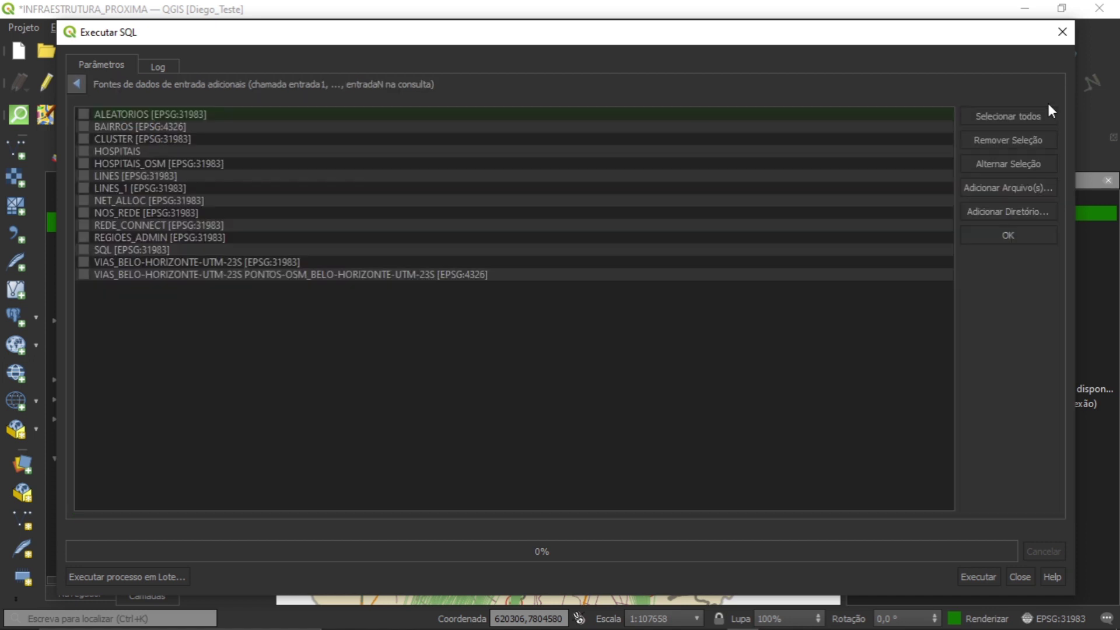
left_click(78, 84)
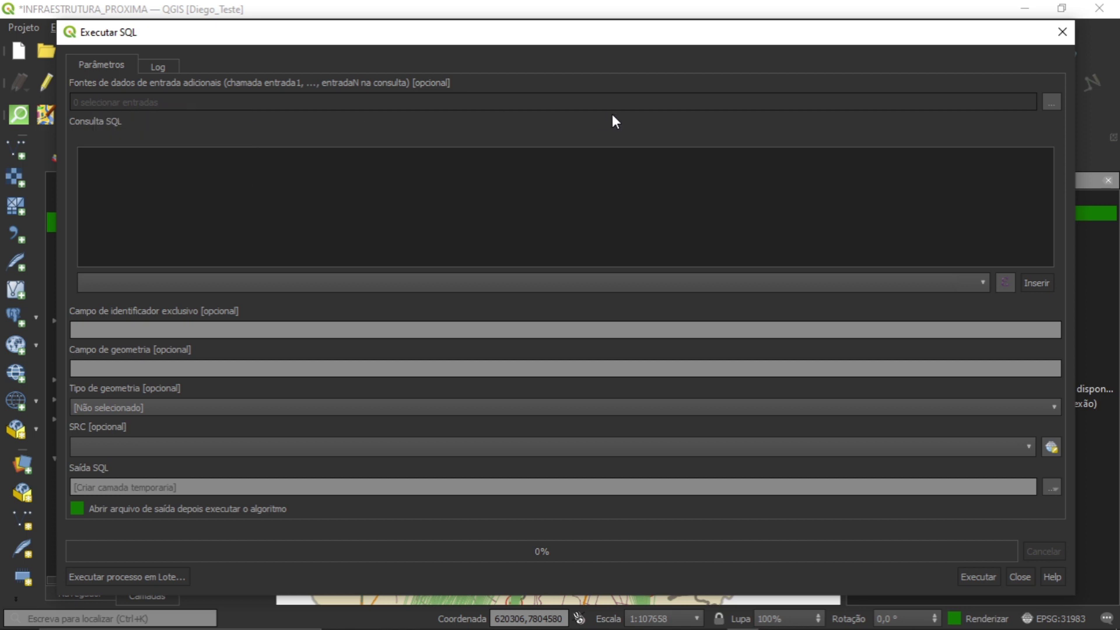
left_click(1051, 102)
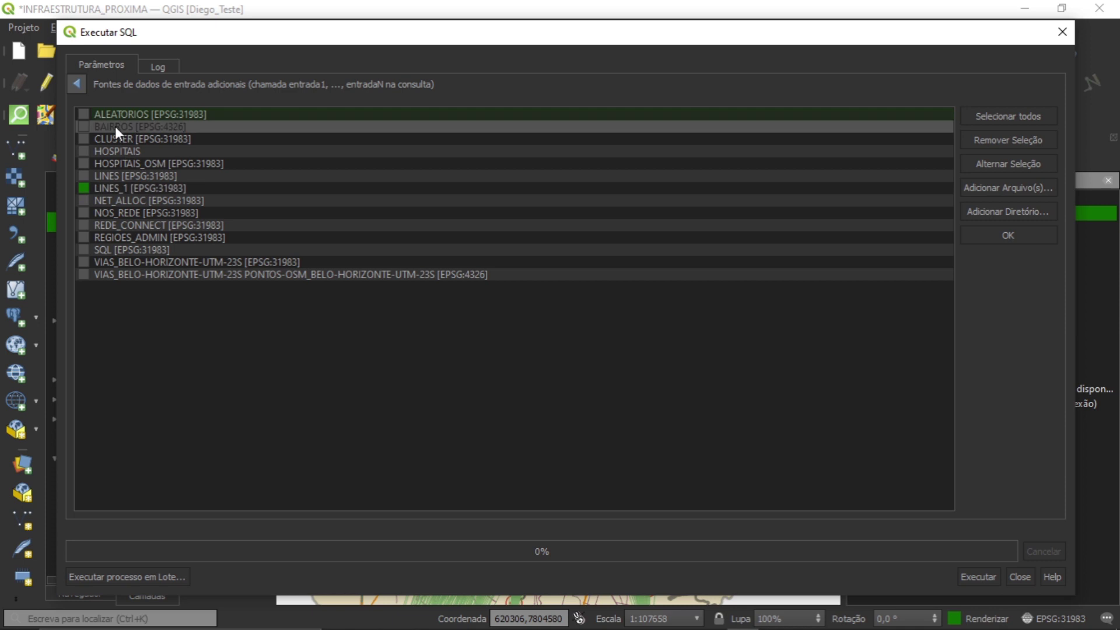
left_click(77, 84)
left_click_drag(193, 40, 268, 34)
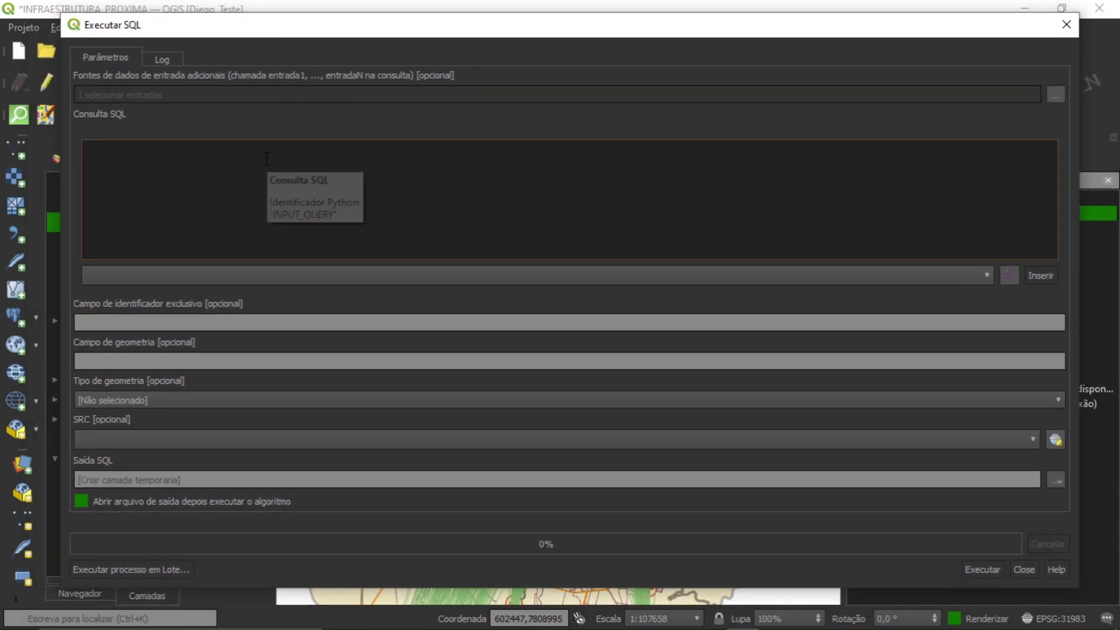
Enter the SQL query "select origin_id, destination_id, min(total_cost) as shortest_distance, geometry from input1 group by origin_id"
type("select origin_id, destination_id, min(total_cost) as shortest_distance, geometry from input1 group by origin_id")
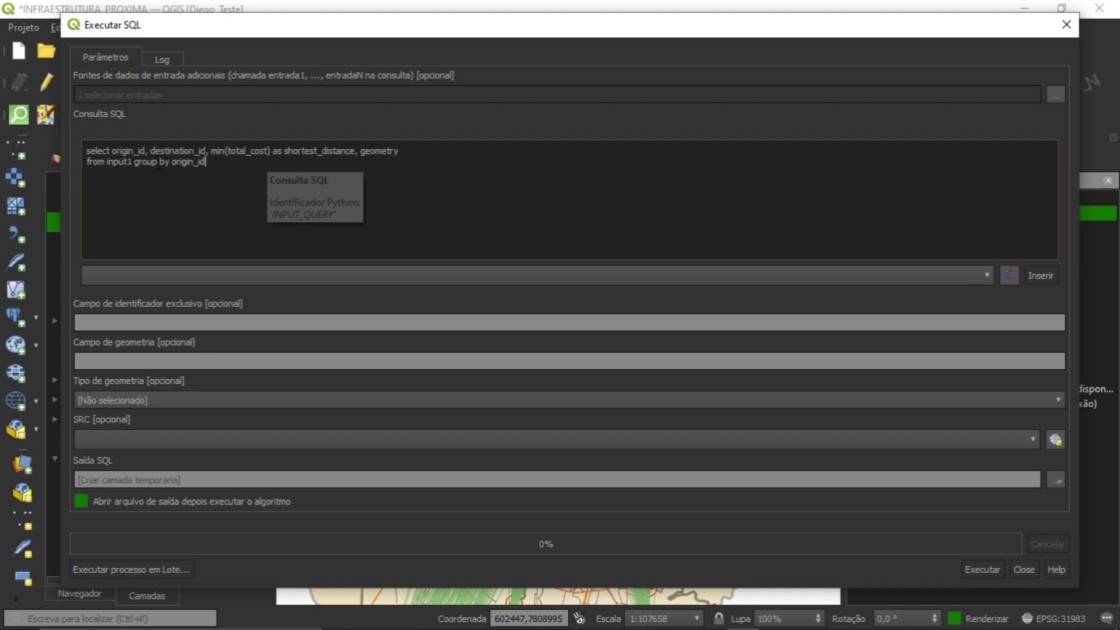
left_click(100, 155)
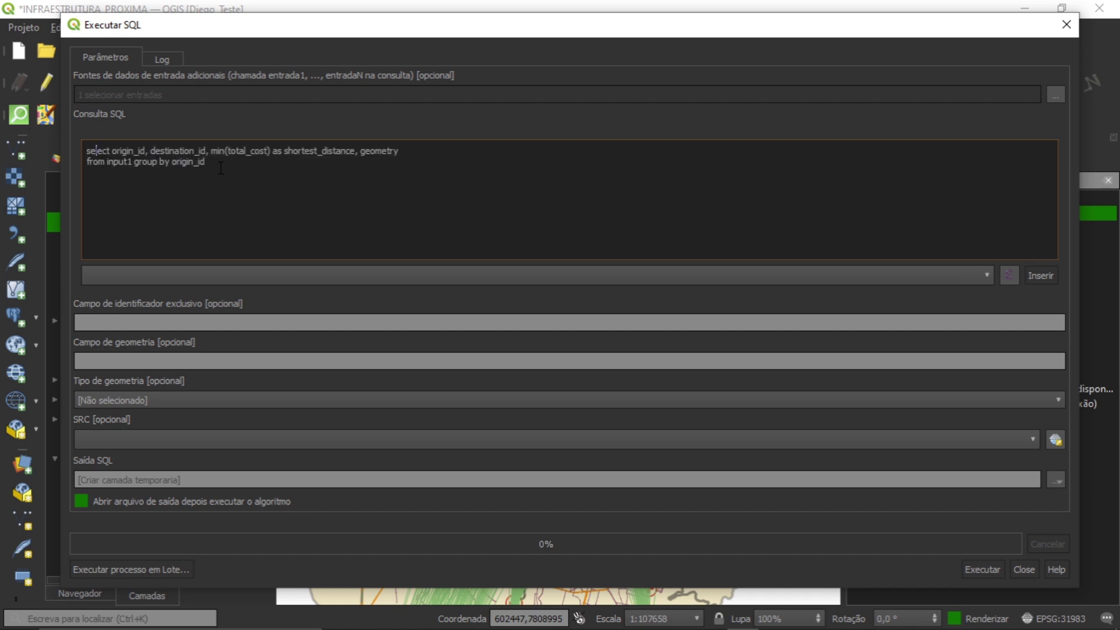
left_click(243, 167)
left_click_drag(368, 35, 363, 31)
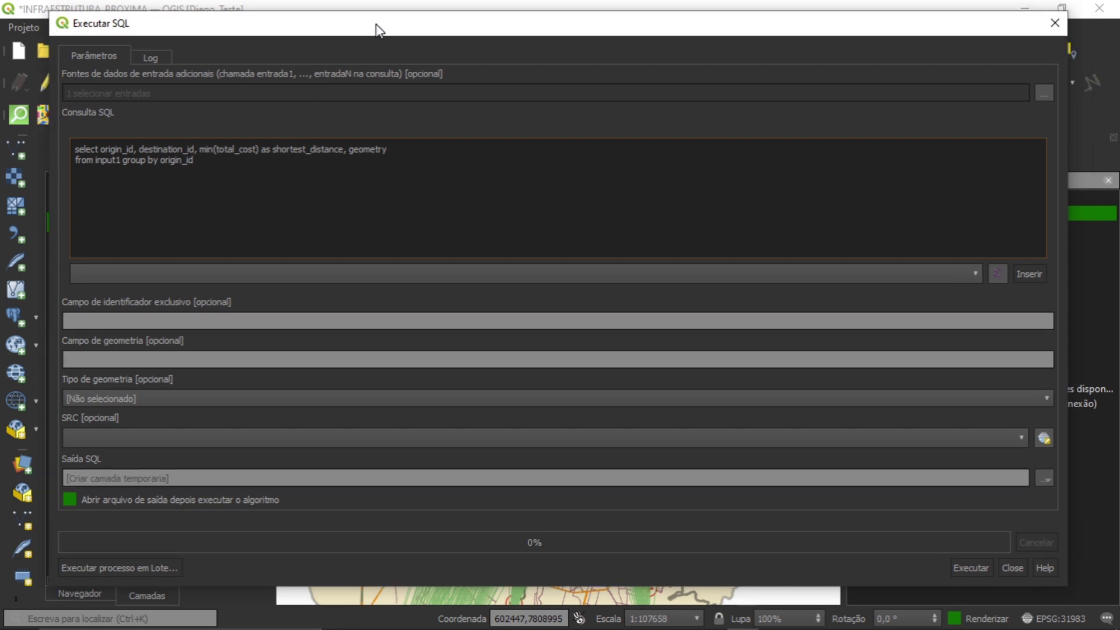
Review the opening of the SQL query: the input1 reference, the select keyword and the origin_id and destination_id fields
mouse_move(105, 147)
left_mouse_down()
mouse_move(80, 147)
mouse_move(119, 157)
left_mouse_up()
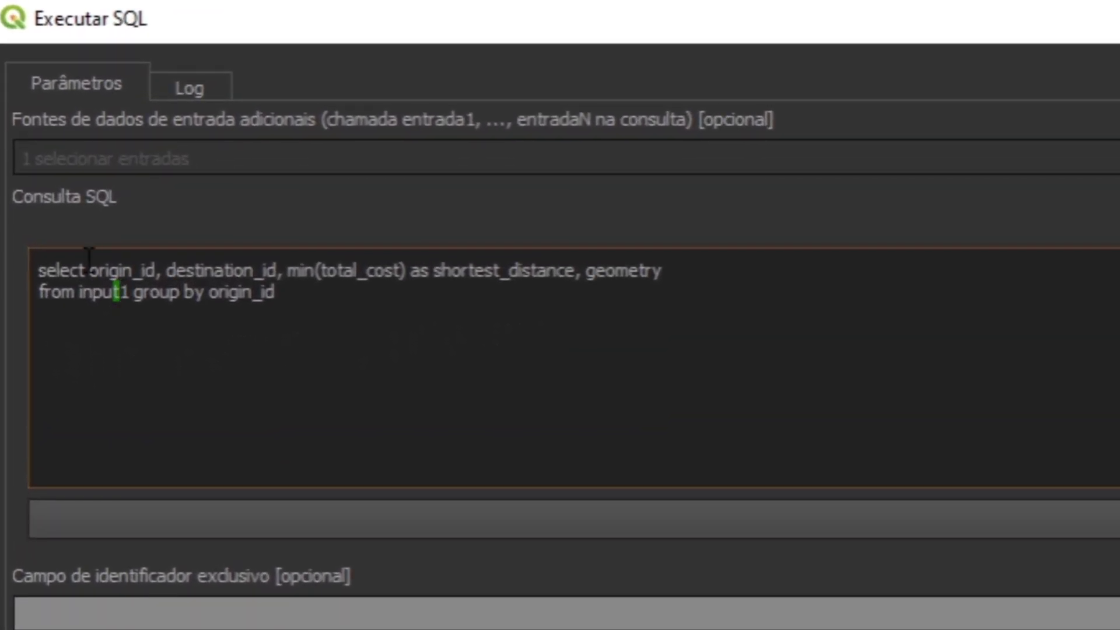
left_click_drag(88, 258, 23, 258)
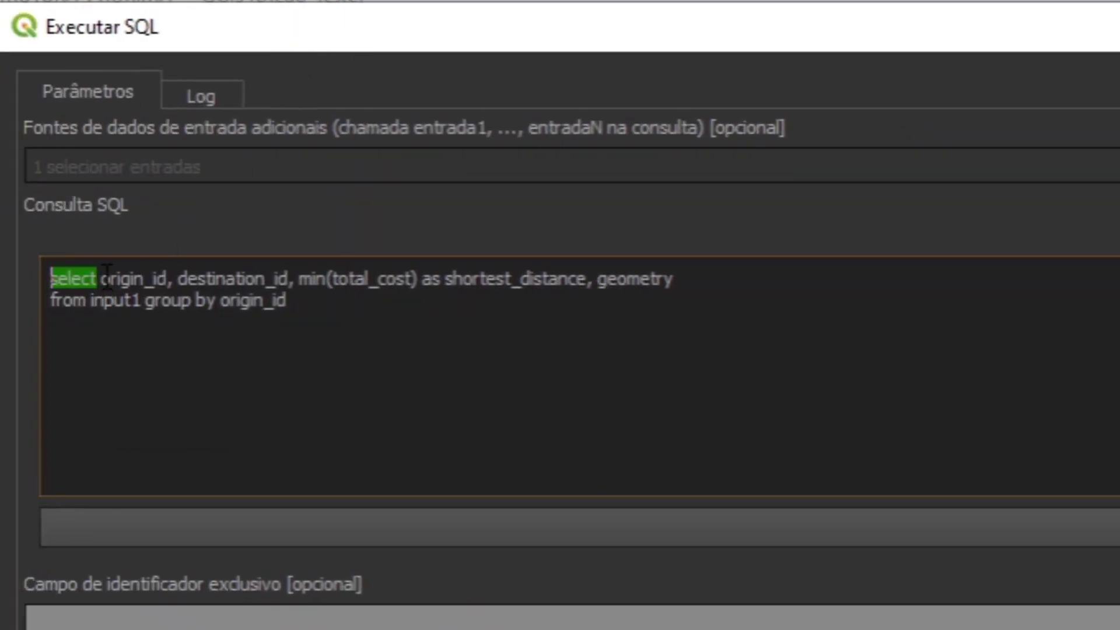
left_click_drag(103, 279, 169, 274)
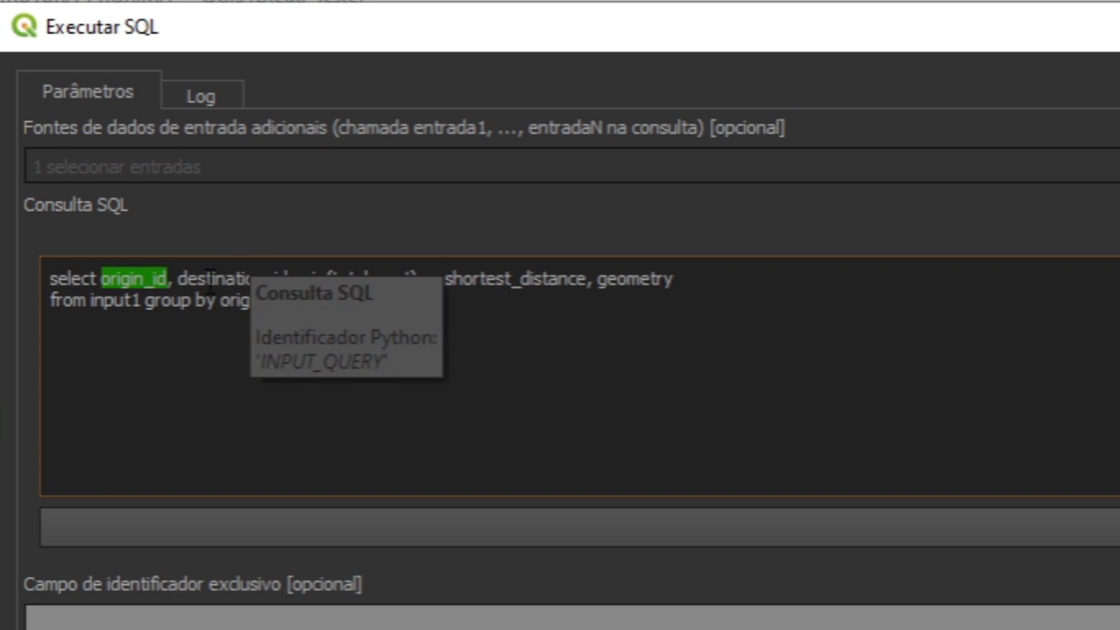
left_click_drag(179, 278, 293, 278)
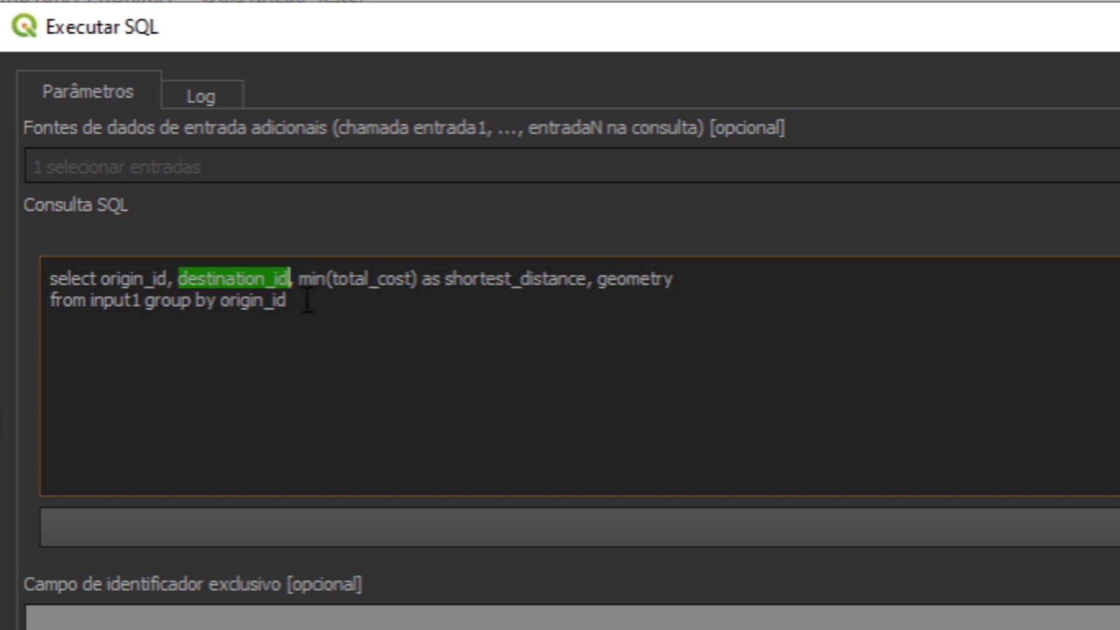
left_click(400, 301)
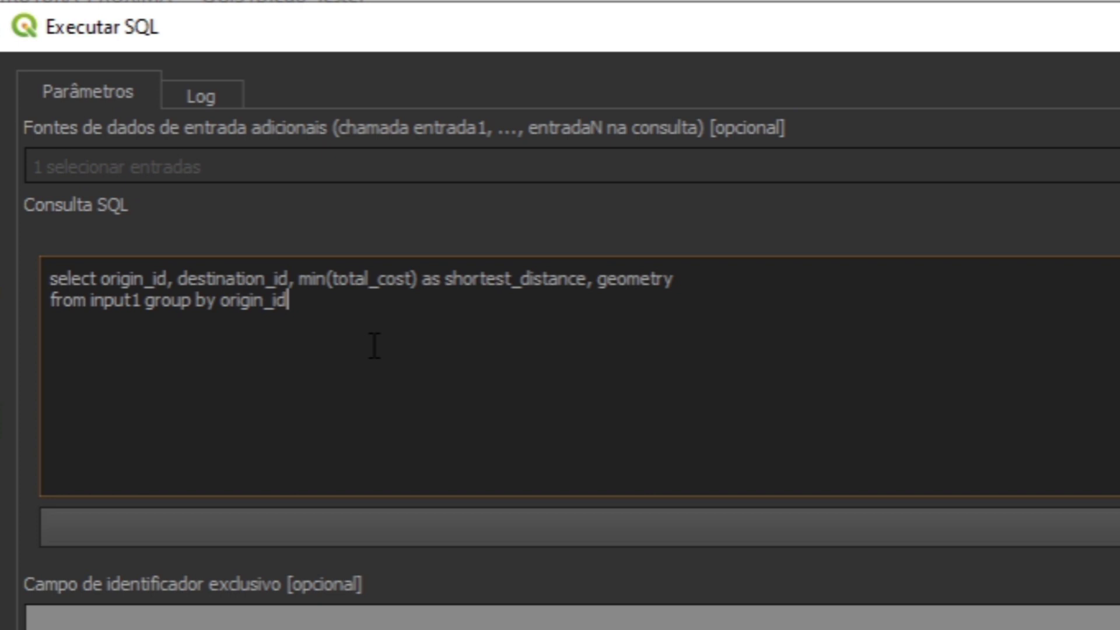
Review the query's min(total_cost) expression, its shortest_distance alias and the geometry field
left_click(313, 280)
left_click_drag(300, 281, 422, 282)
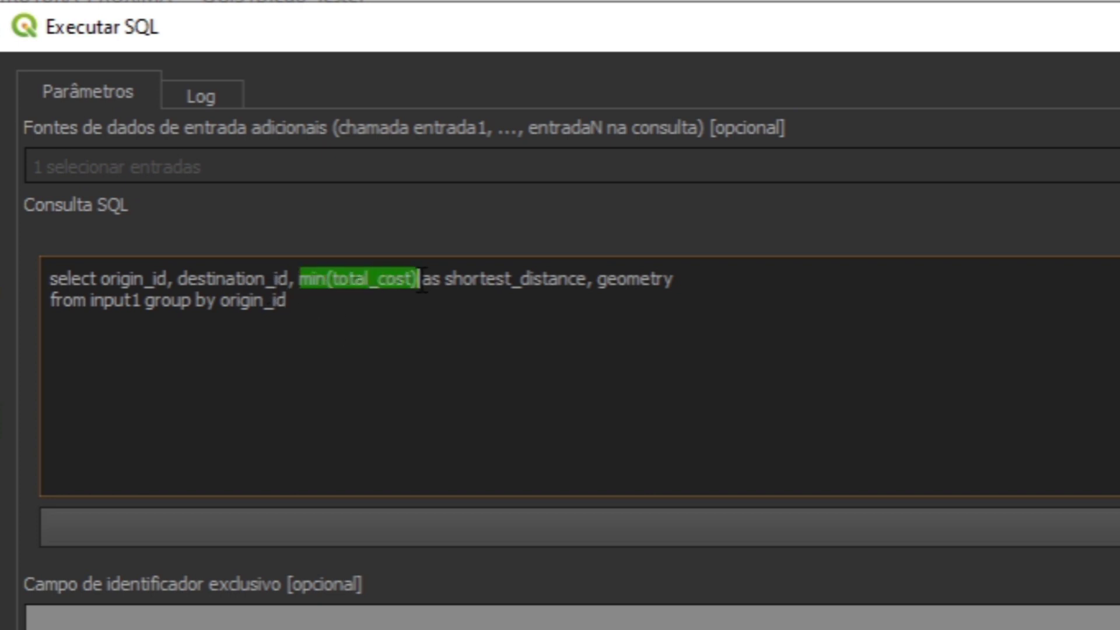
left_click(368, 278)
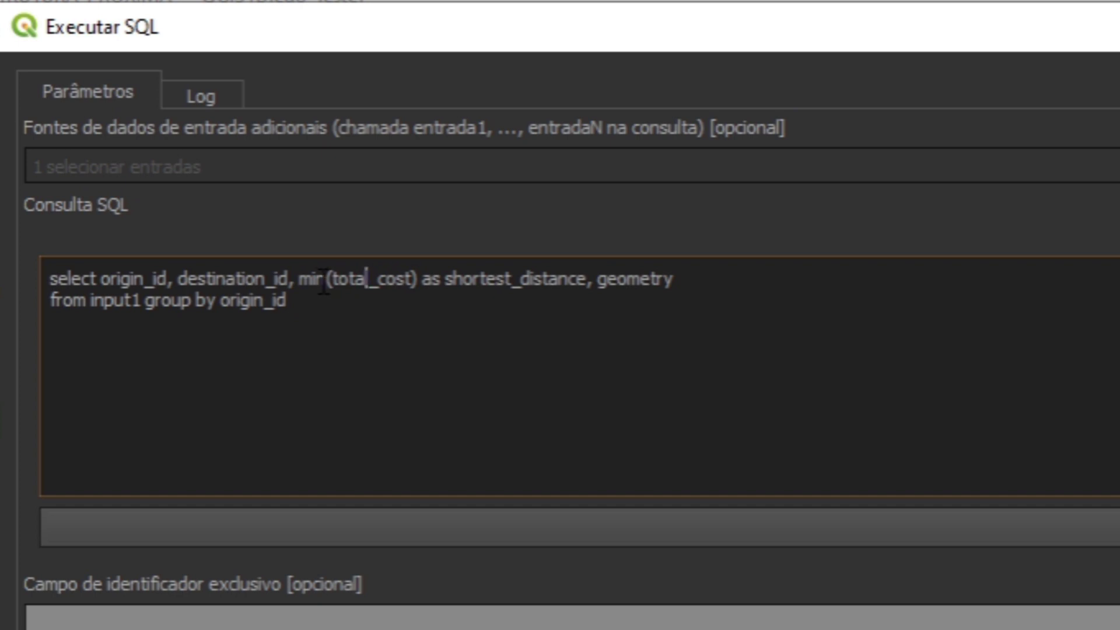
left_click_drag(300, 278, 423, 281)
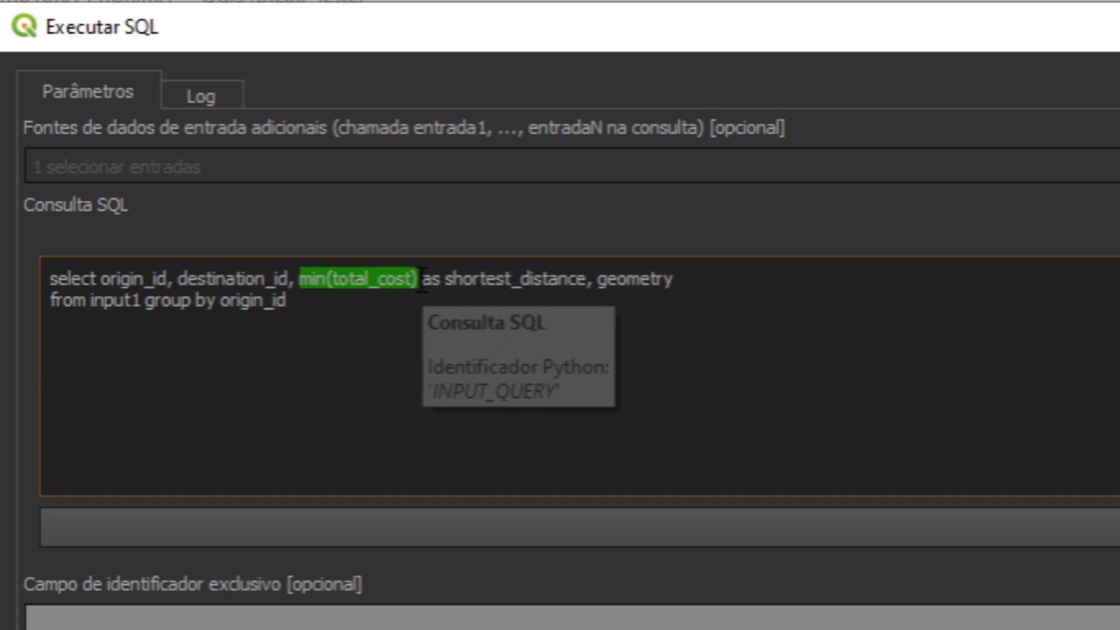
left_click(456, 282)
double_click(429, 281)
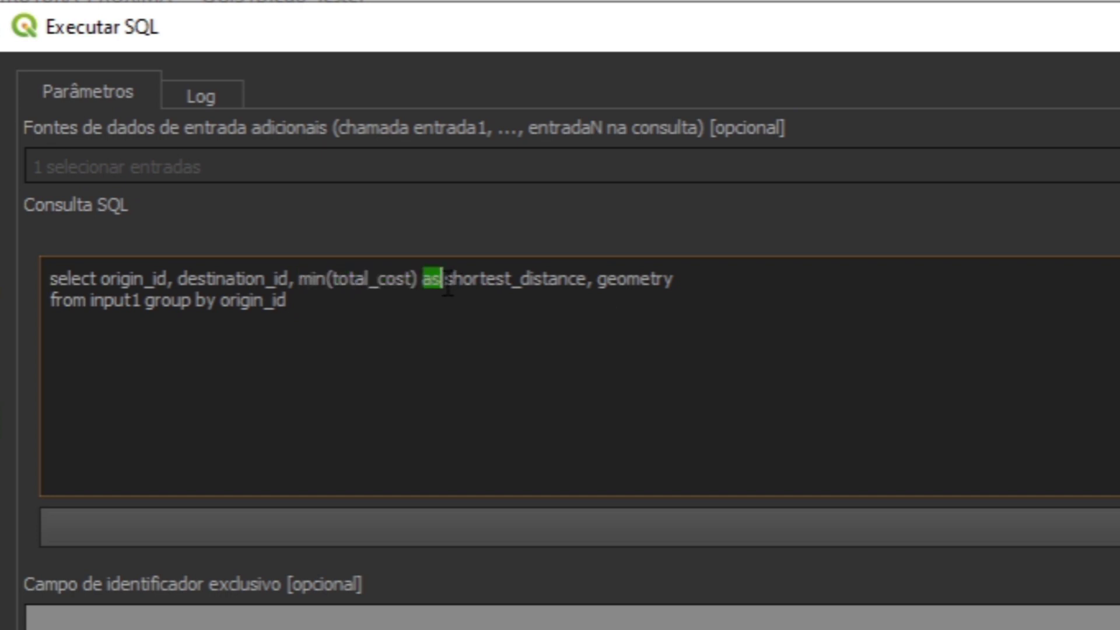
left_click(451, 286)
left_click_drag(447, 283, 588, 283)
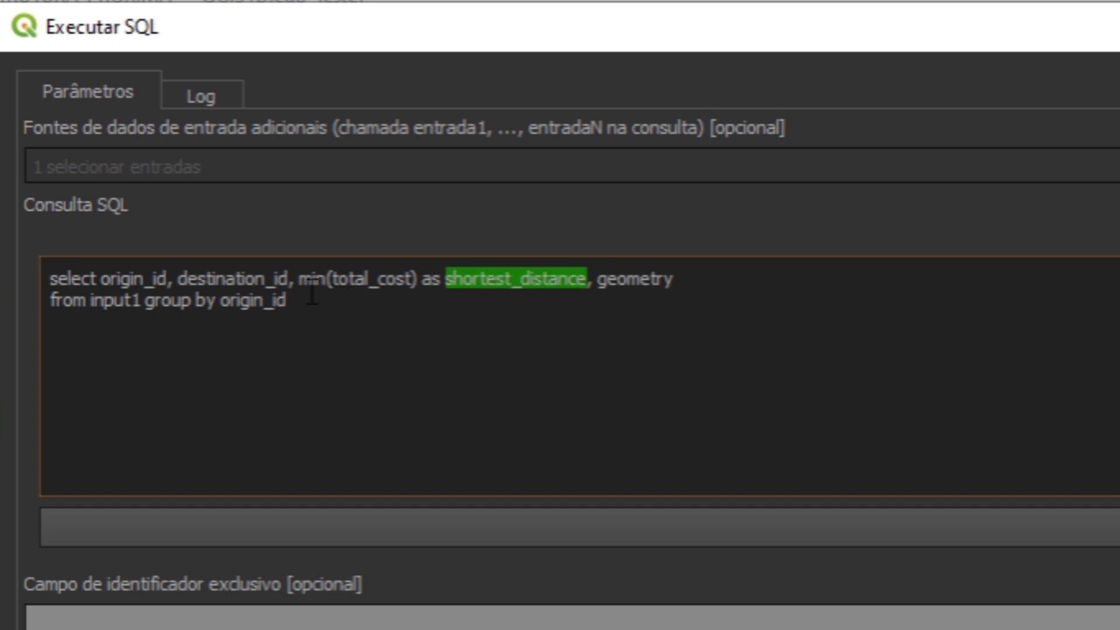
left_click_drag(299, 280, 587, 275)
left_click(573, 310)
left_click_drag(602, 270, 725, 282)
key("ctrl+c")
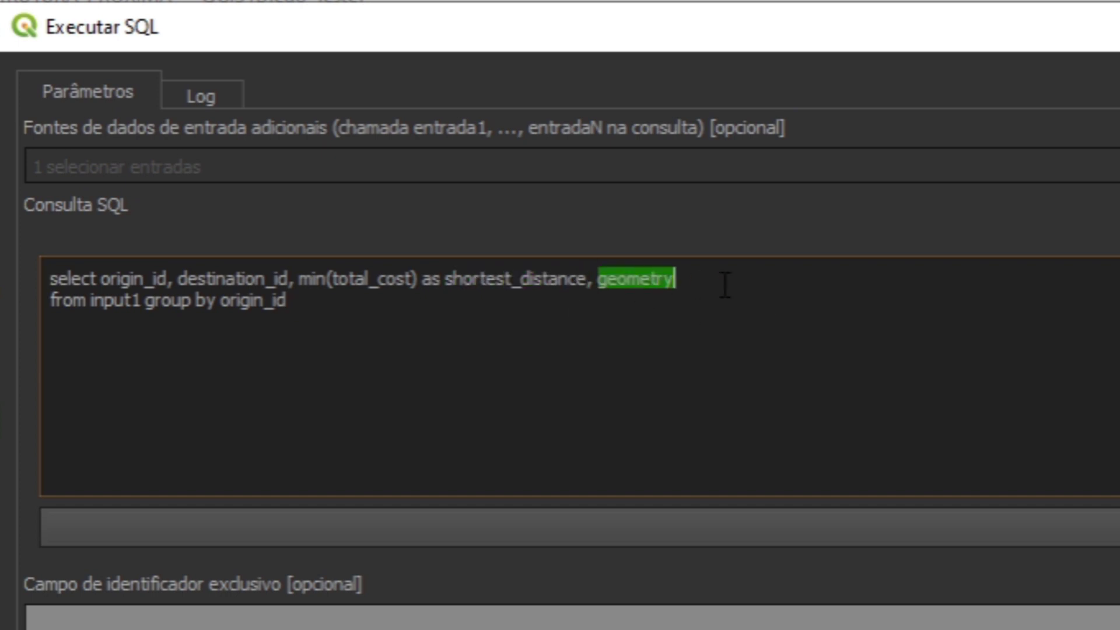
left_click(724, 289)
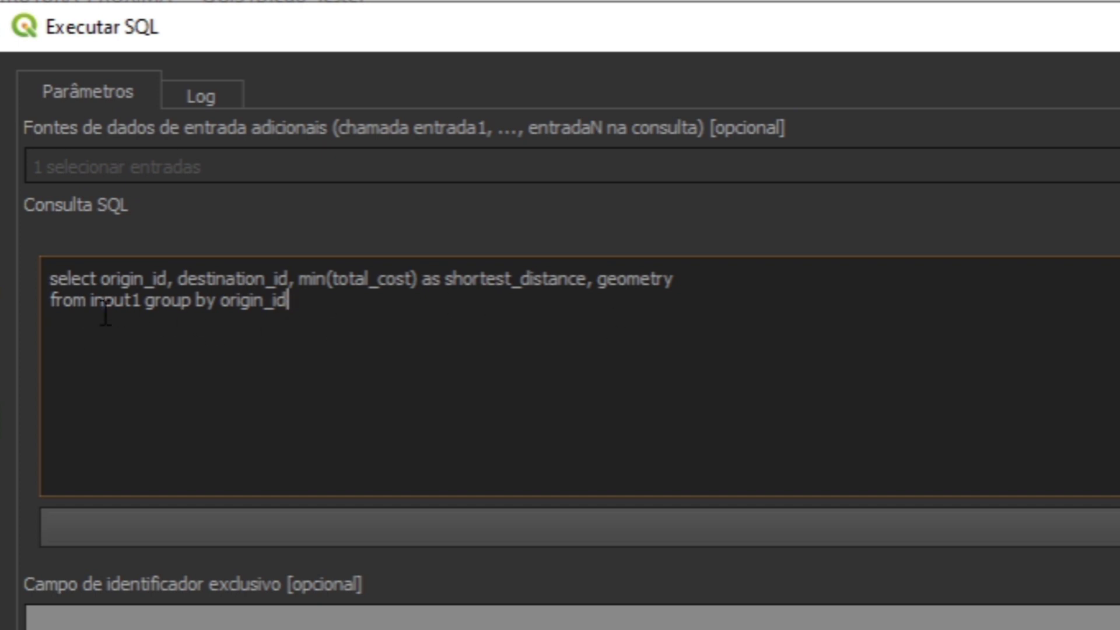
Review the query's full select clause, its input1 source and the group by origin_id clause
left_click_drag(51, 301, 707, 285)
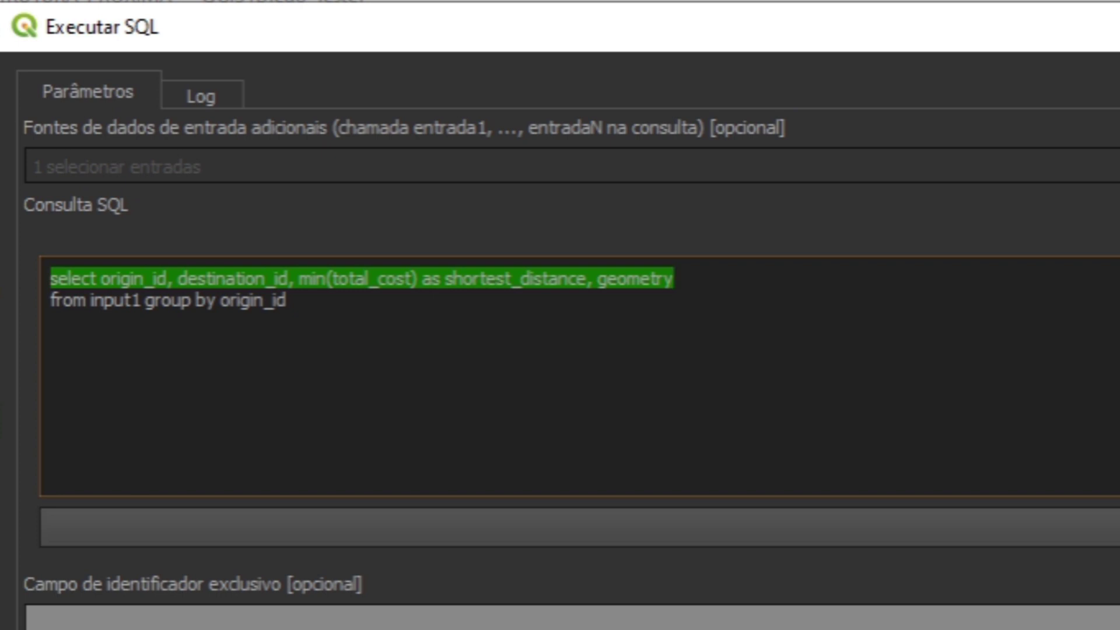
mouse_move(95, 302)
left_mouse_down()
mouse_move(142, 303)
mouse_move(90, 303)
left_mouse_up()
left_click(148, 305)
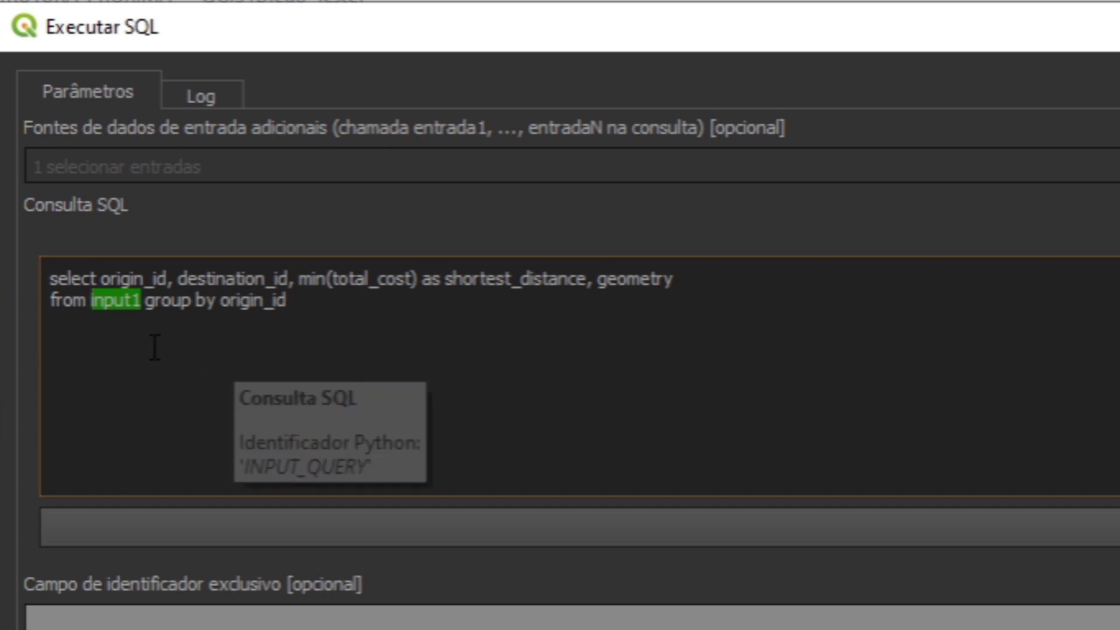
left_click(143, 315)
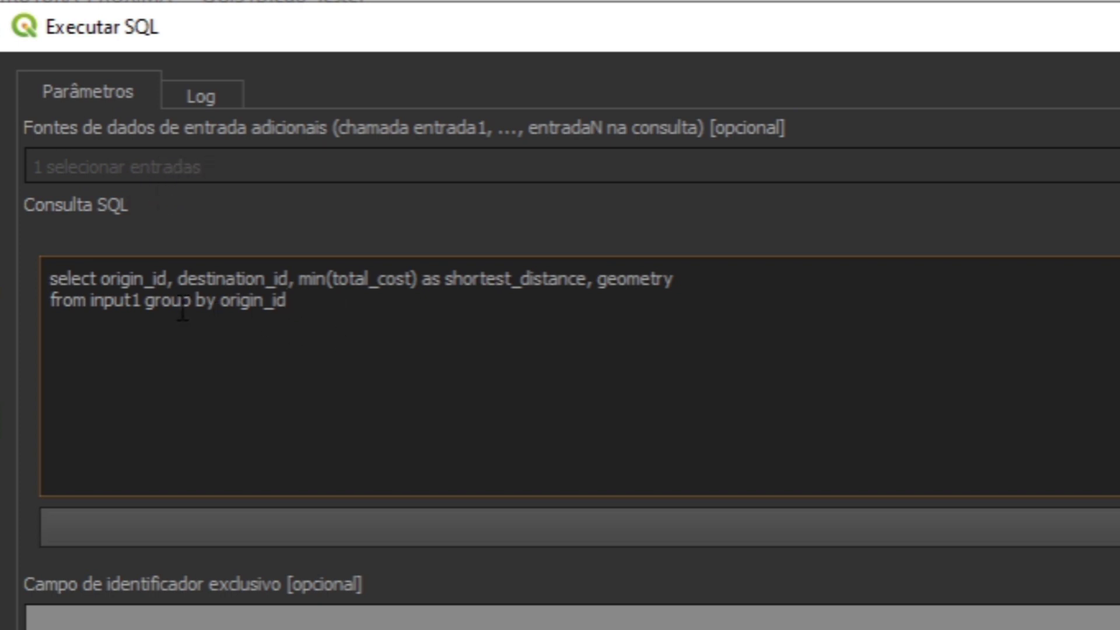
left_click_drag(148, 310, 313, 305)
left_click(339, 306)
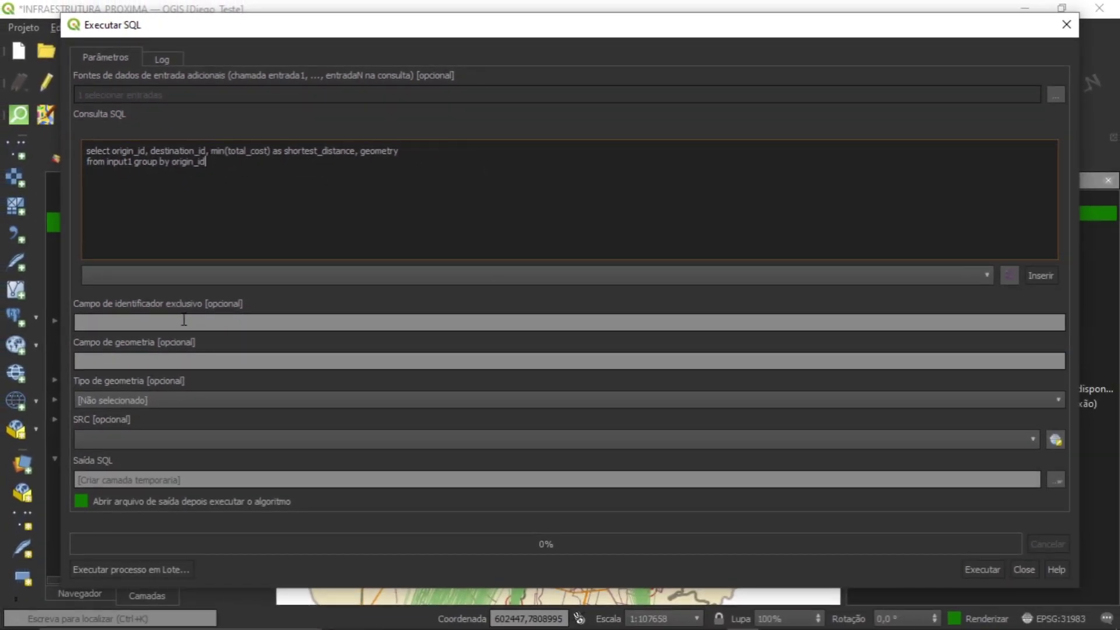
Set the SQL query's geometry field to "geometry", matching the field name in the select clause
left_click(137, 360)
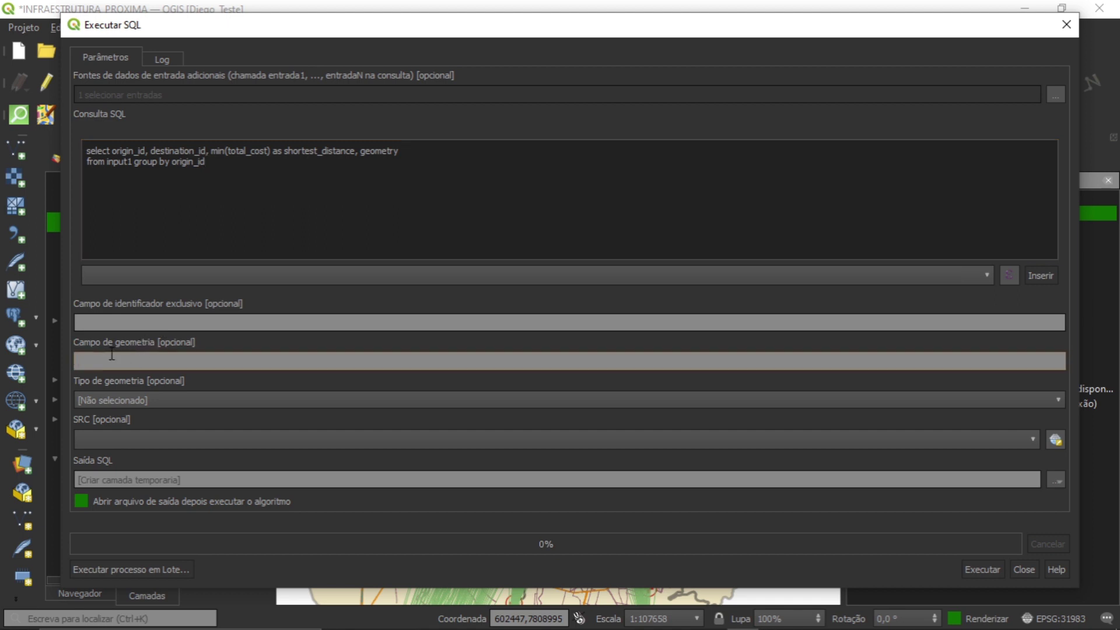
key("ctrl+v")
left_click_drag(361, 154, 401, 153)
left_click(411, 182)
left_click(414, 172)
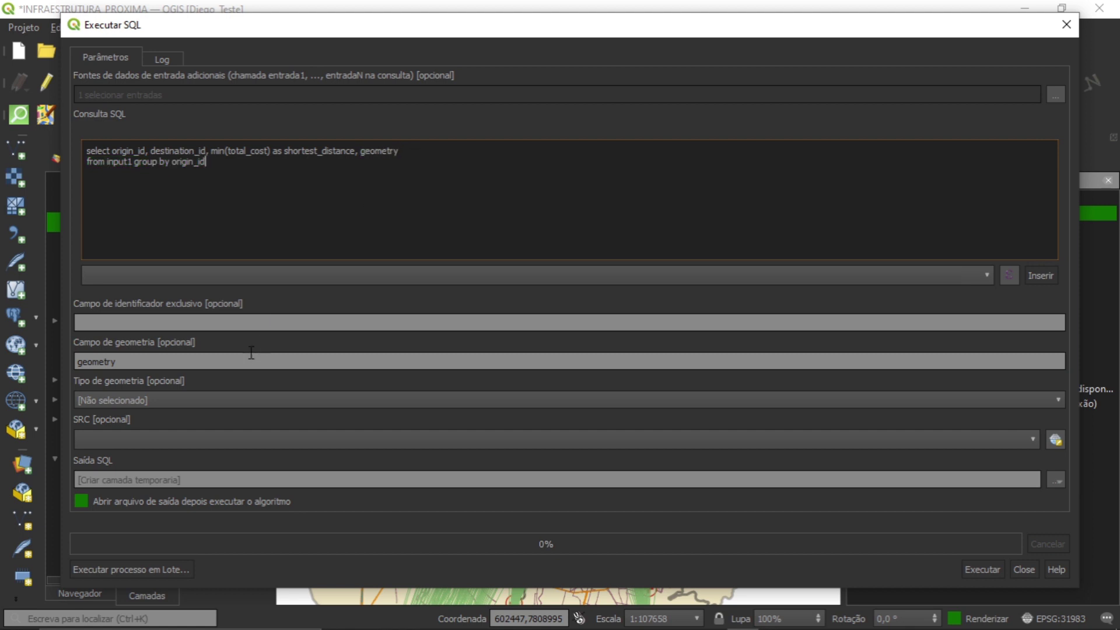
Set the geometry type to LineString and the output CRS to the project's EPSG:31983 - SIRGAS 2000 / UTM zone 23S
left_click(162, 403)
left_click(172, 484)
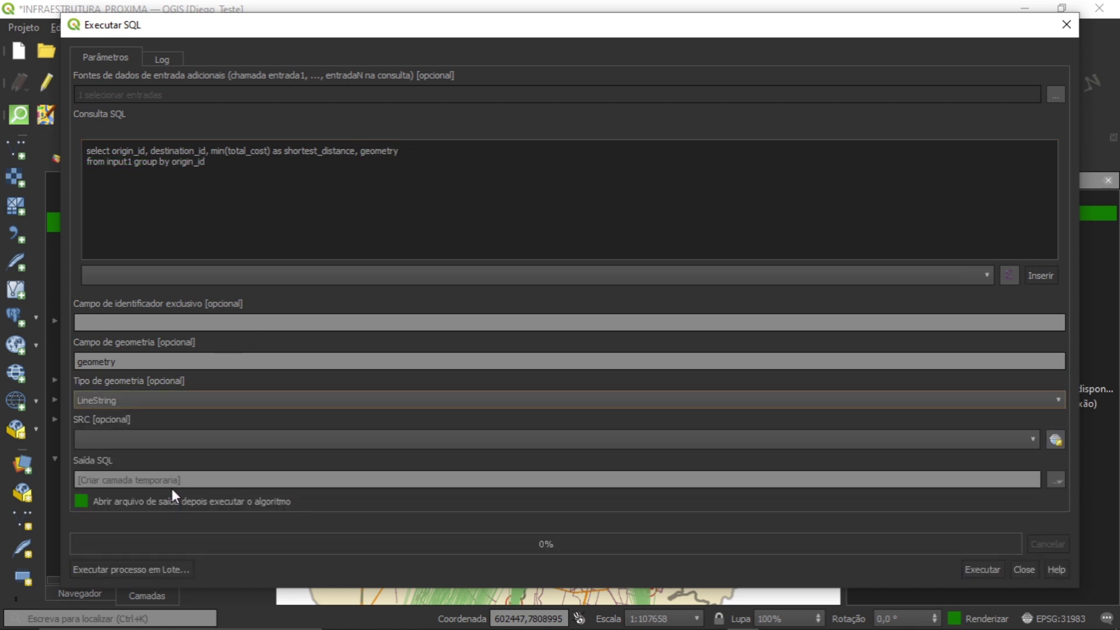
left_click(104, 437)
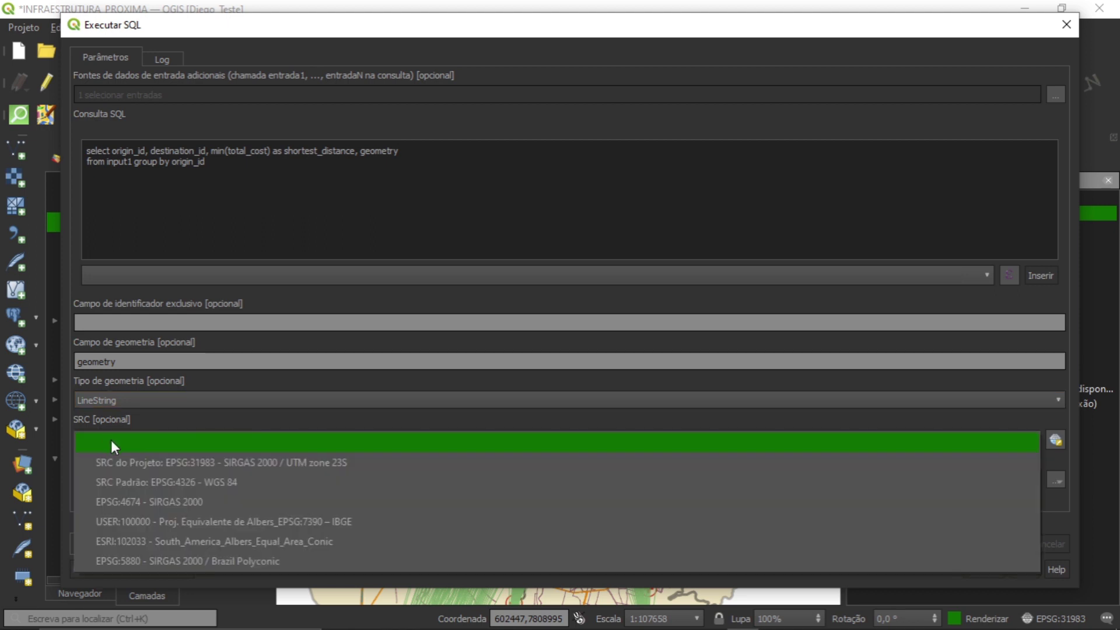
left_click(141, 462)
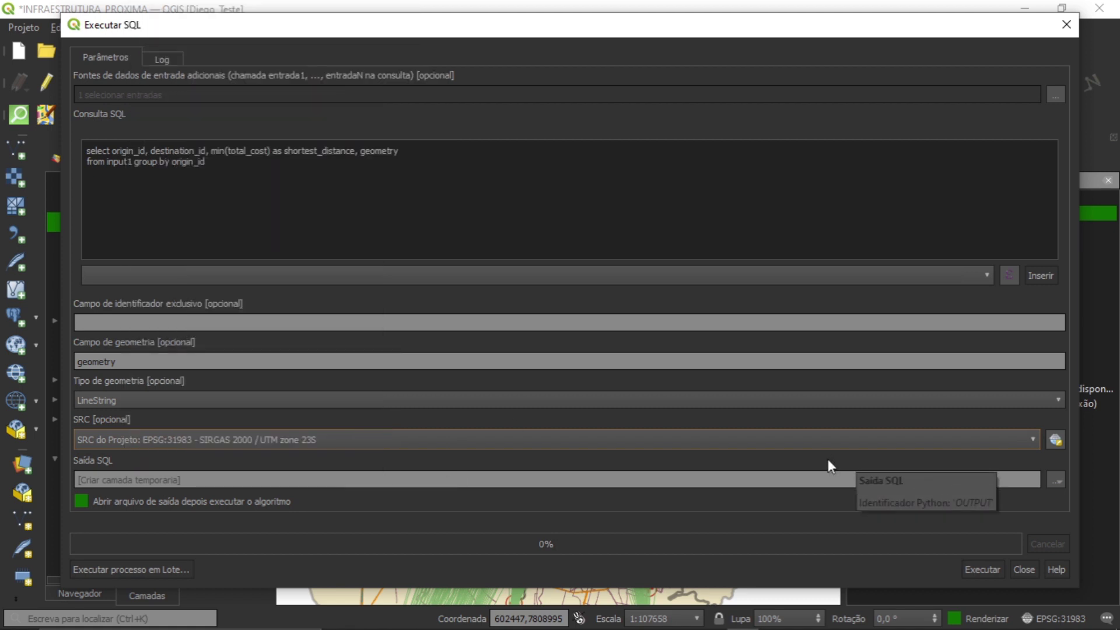
Save the SQL output as layer SQL_1 in the MATRIZ.gpkg GeoPackage and run the query
left_click(1057, 480)
left_click(1016, 540)
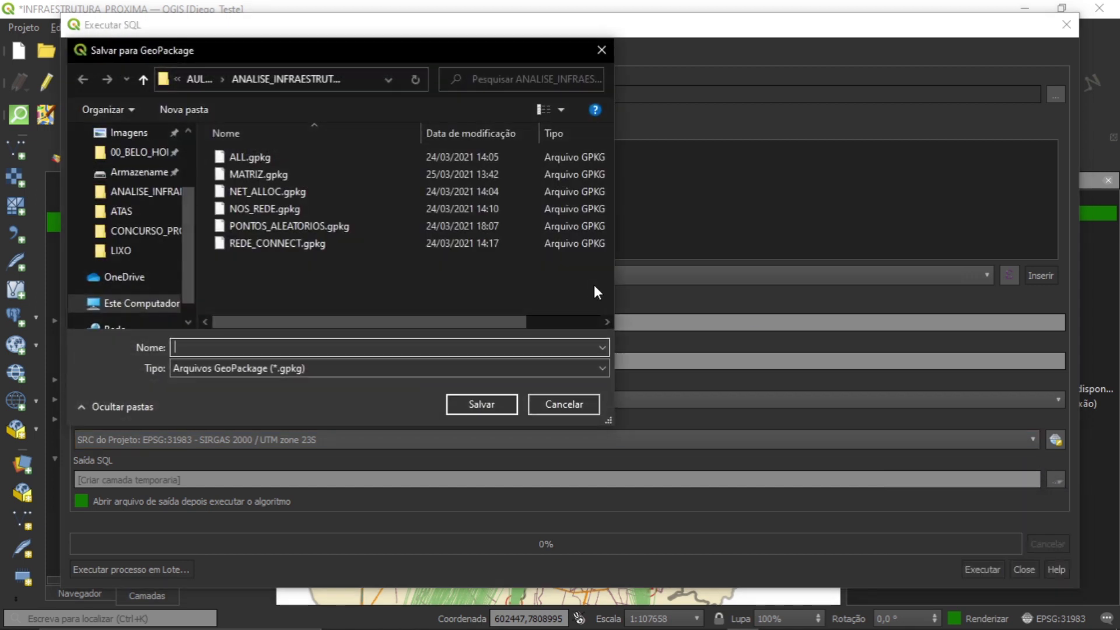
left_click(350, 174)
left_click(479, 400)
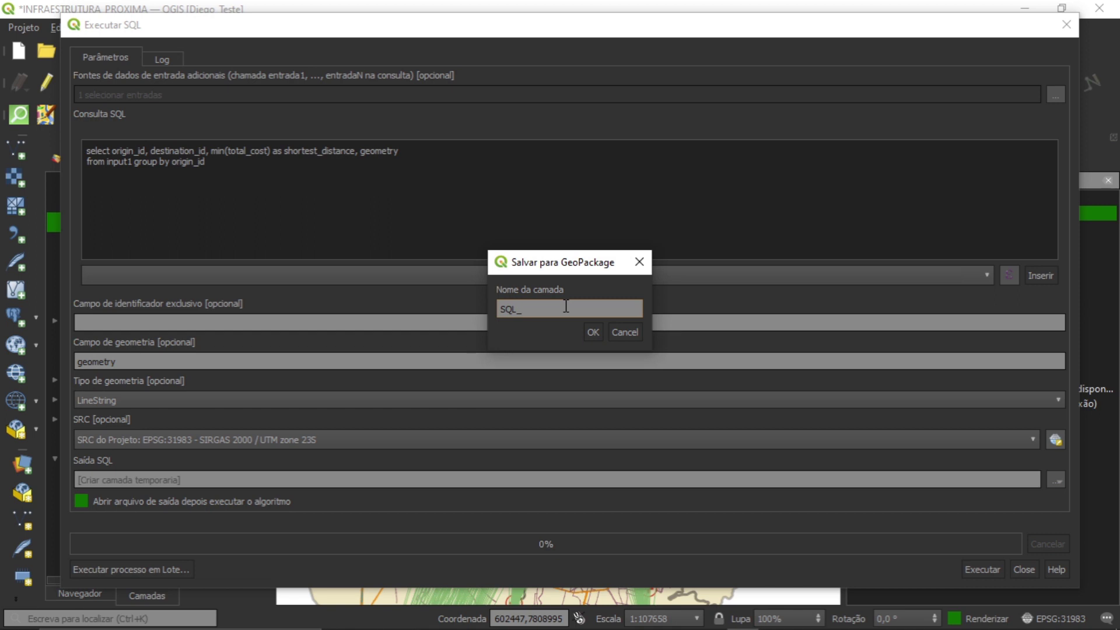
left_click(593, 330)
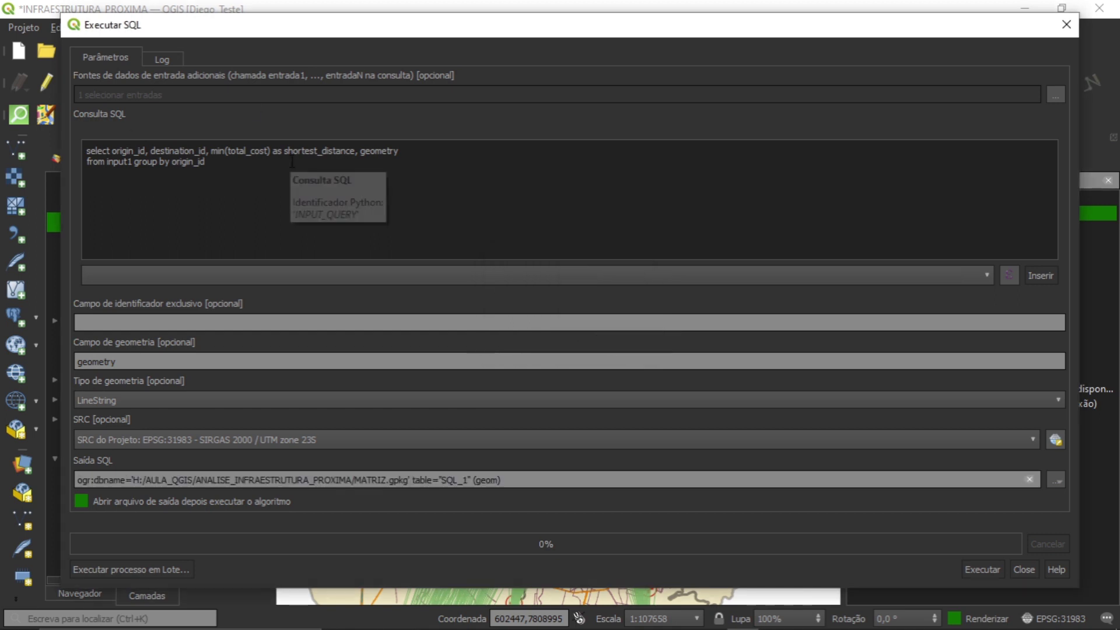
left_click(985, 569)
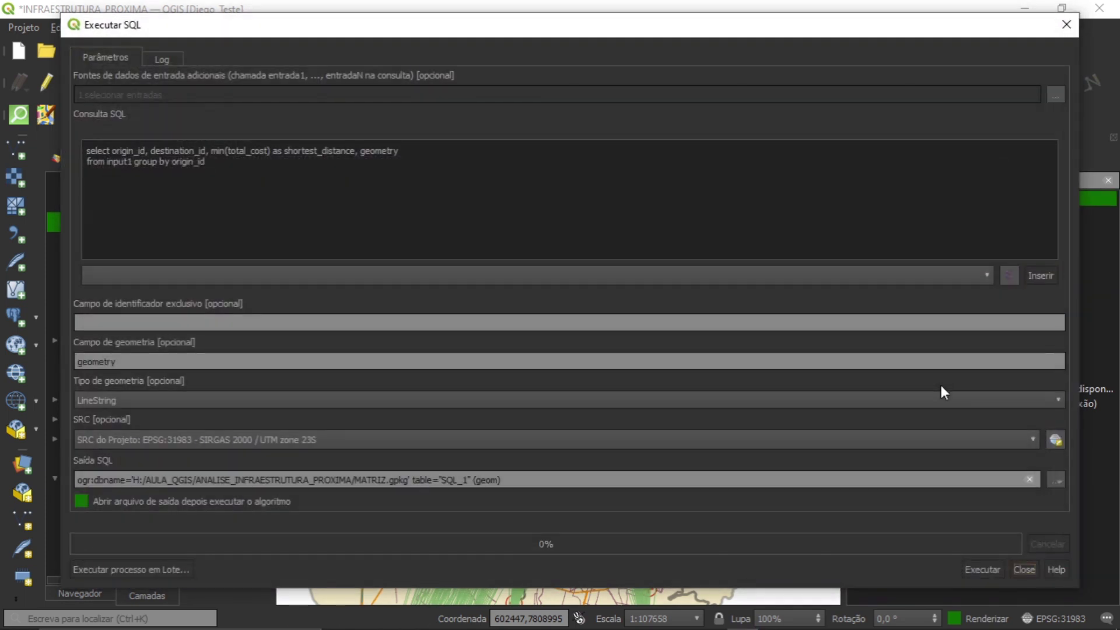
left_click(1023, 570)
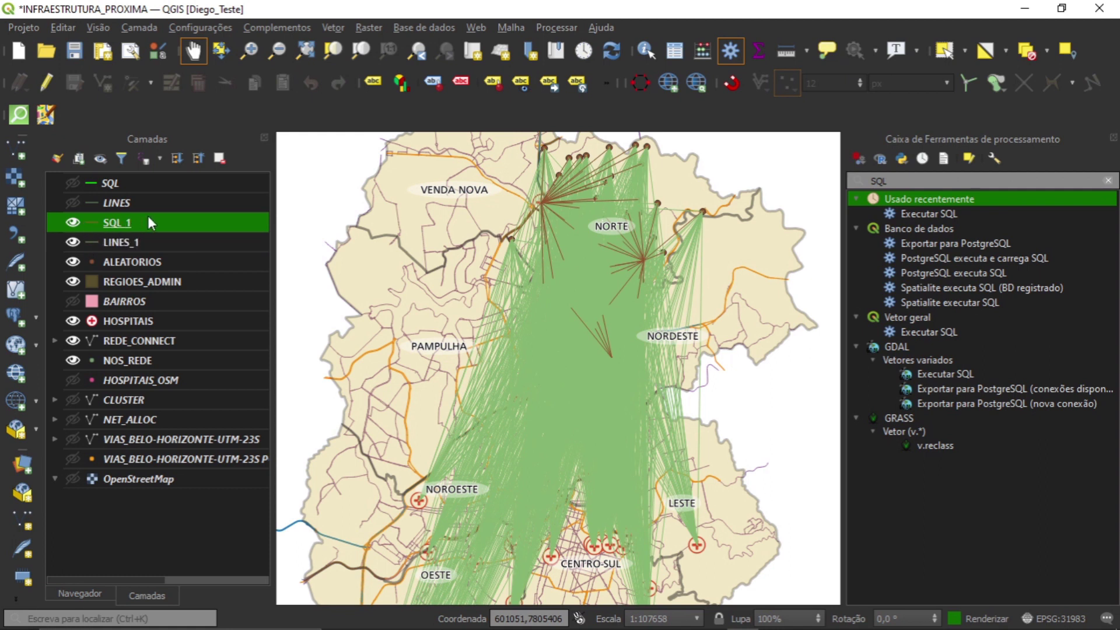
Hide the LINES_1 layer and close the processing toolbox, with SQL_1 as the active layer
left_click(136, 239)
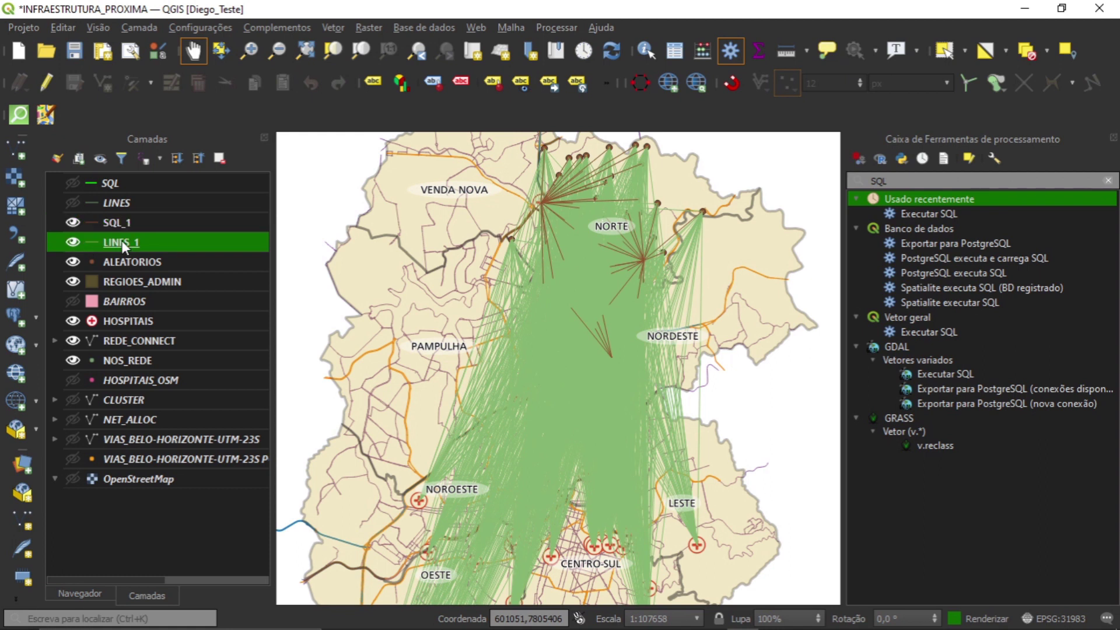
left_click(73, 241)
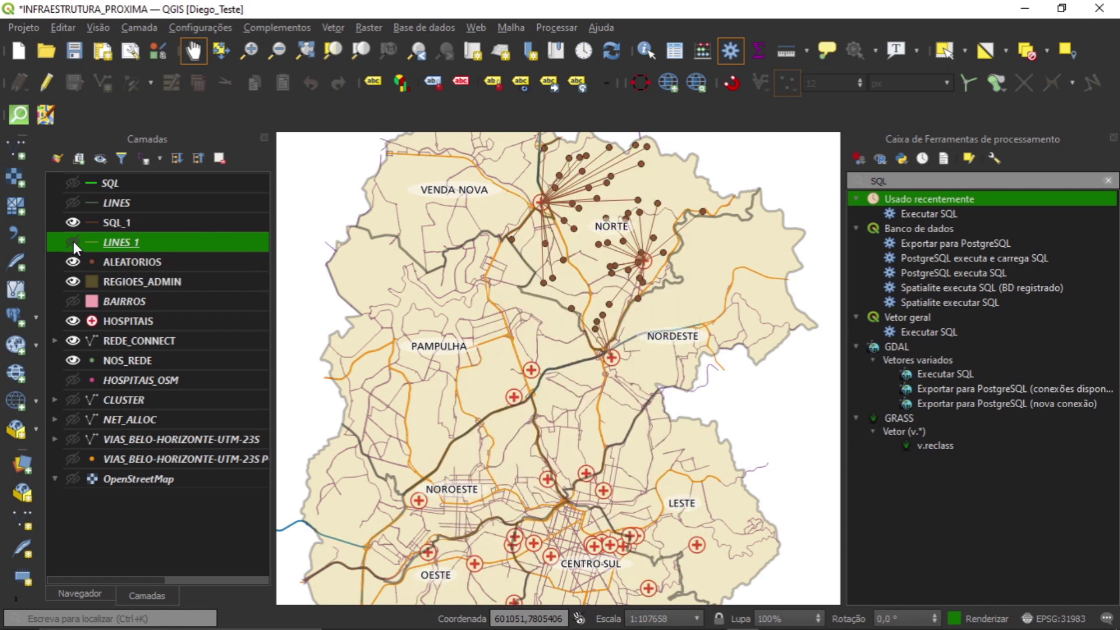
left_click(143, 226)
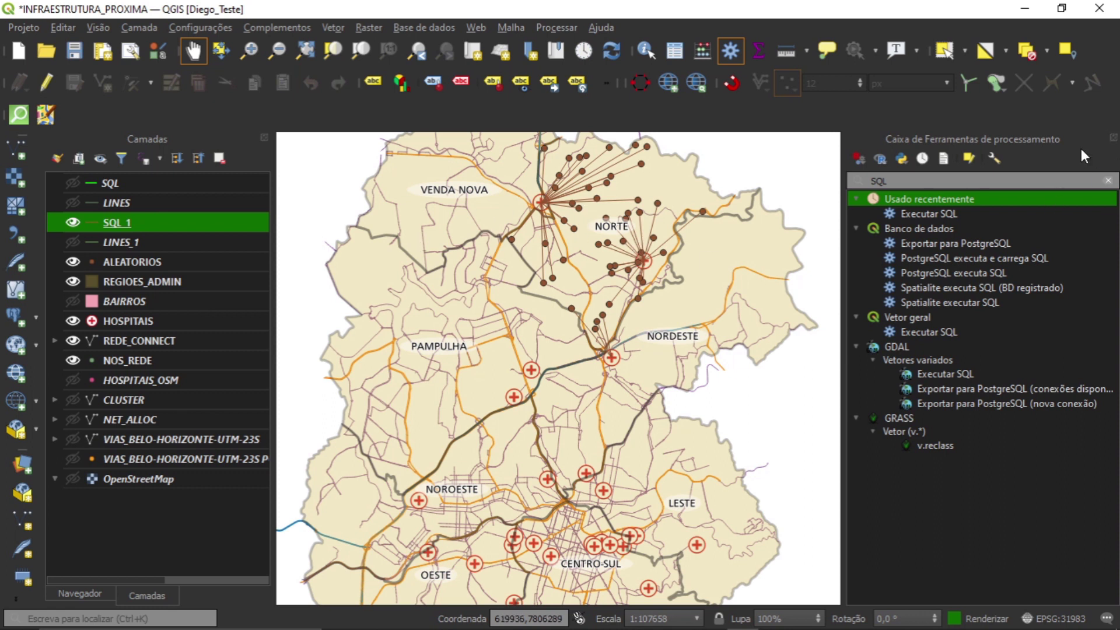
left_click(1113, 138)
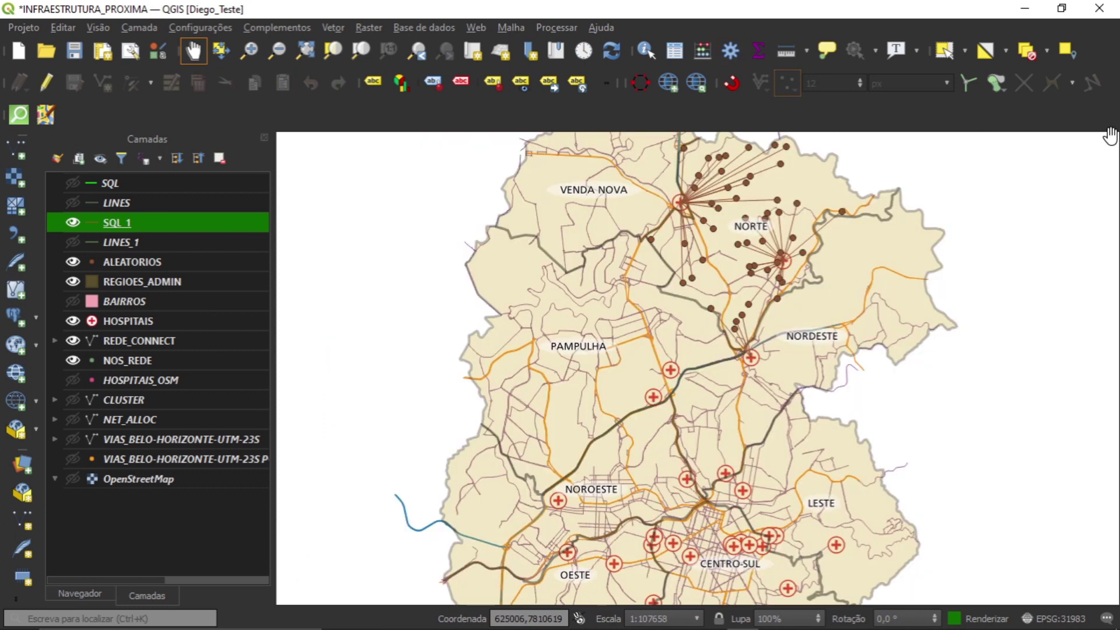
Style the SQL_1 lines with a width of 0.66 mm and a bright green colour
left_click(54, 160)
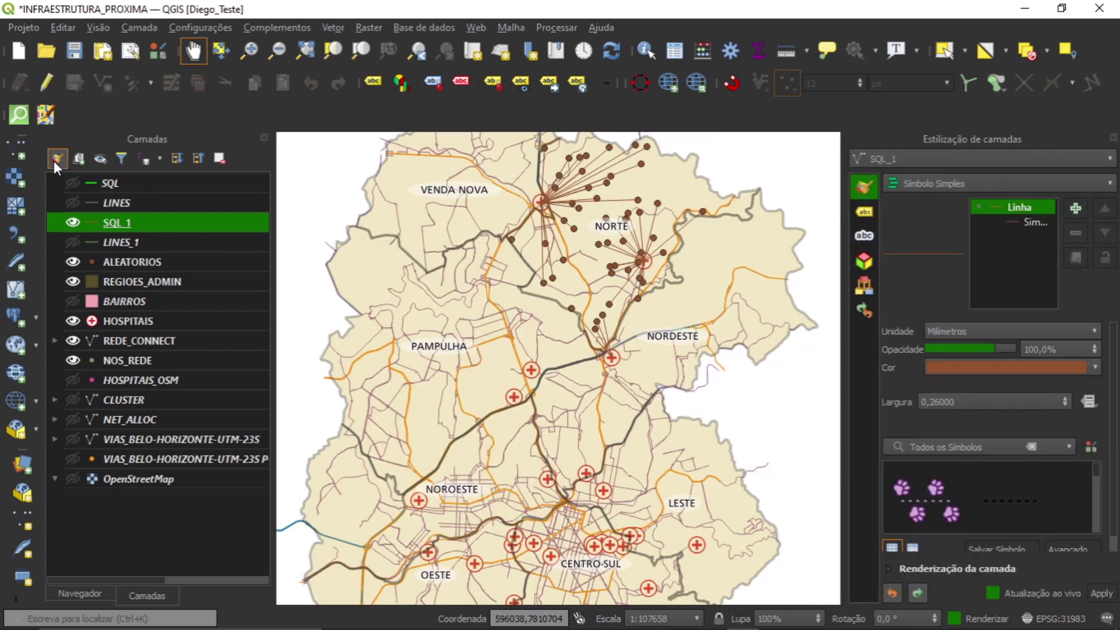
scroll(966, 403, "up", 1)
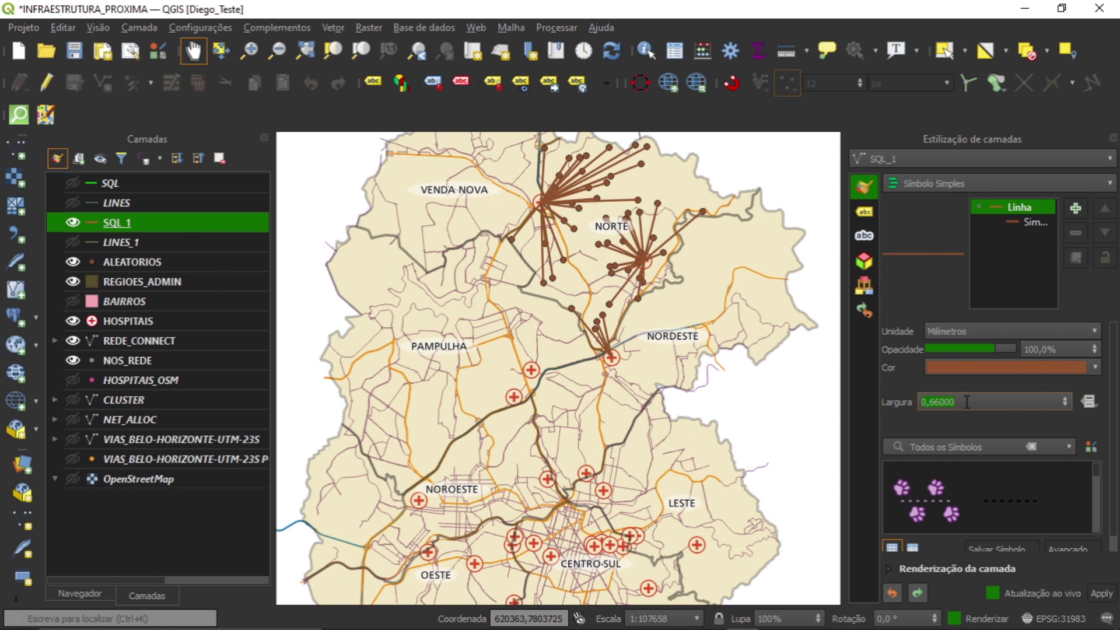
left_click(1091, 367)
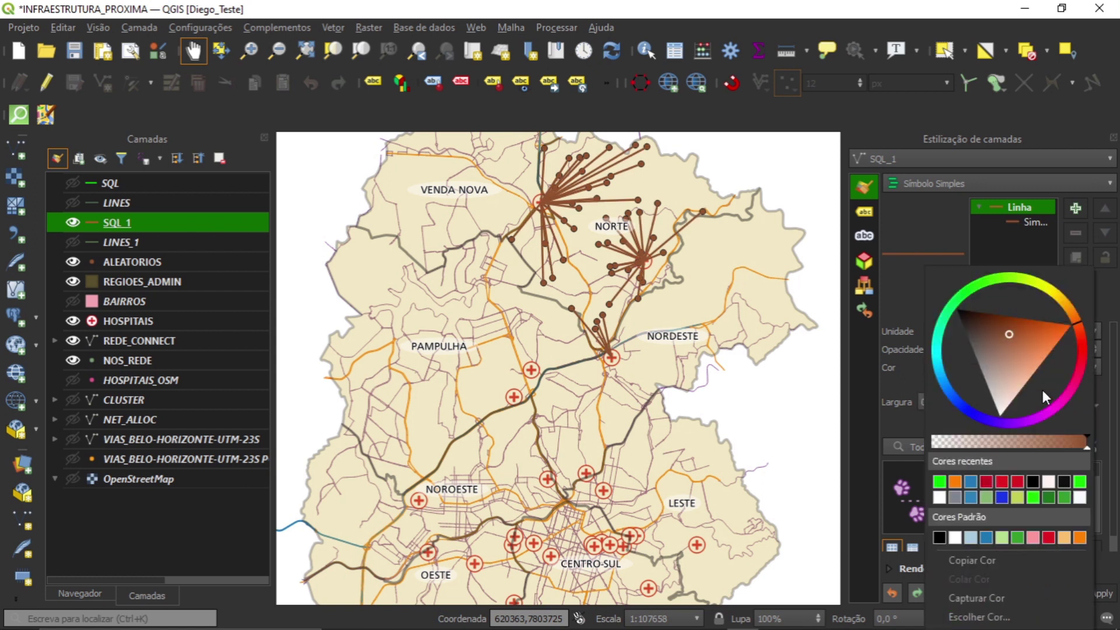
left_click(940, 481)
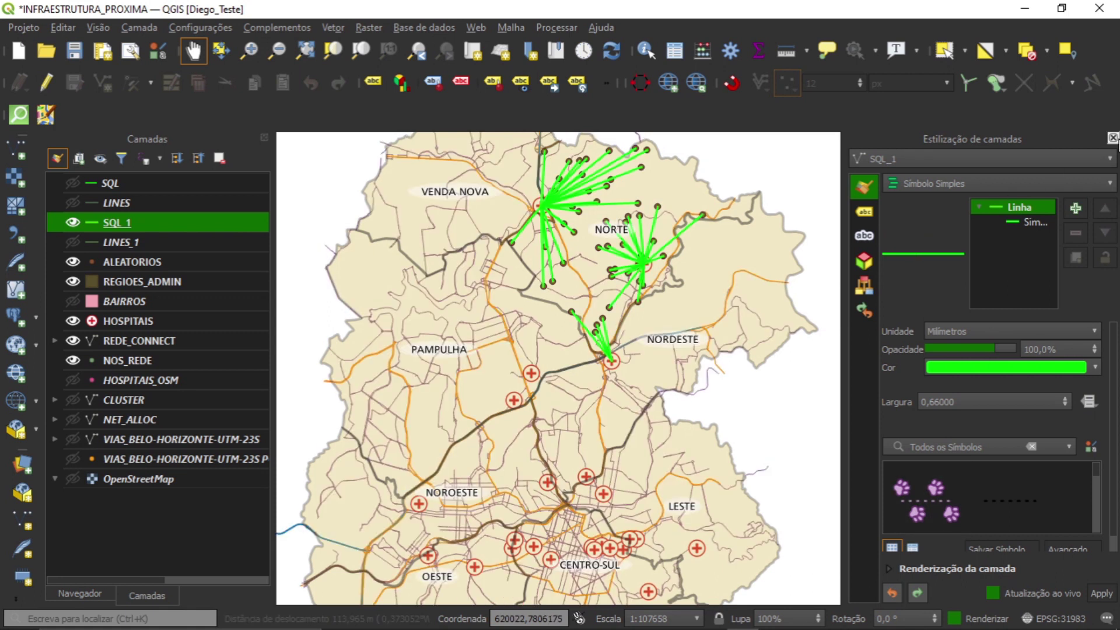
left_click(1113, 137)
Examine the SQL_1 lines in the NORTE region, focusing on the random points linked to the eastern hospital
scroll(738, 257, "up", 2)
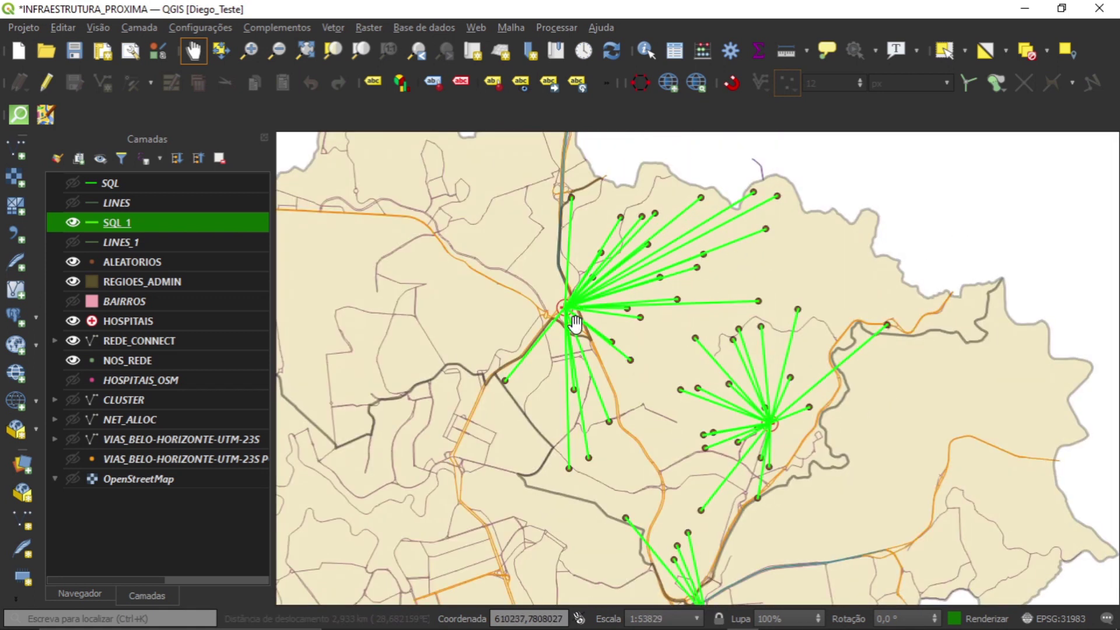
left_click_drag(675, 385, 637, 301)
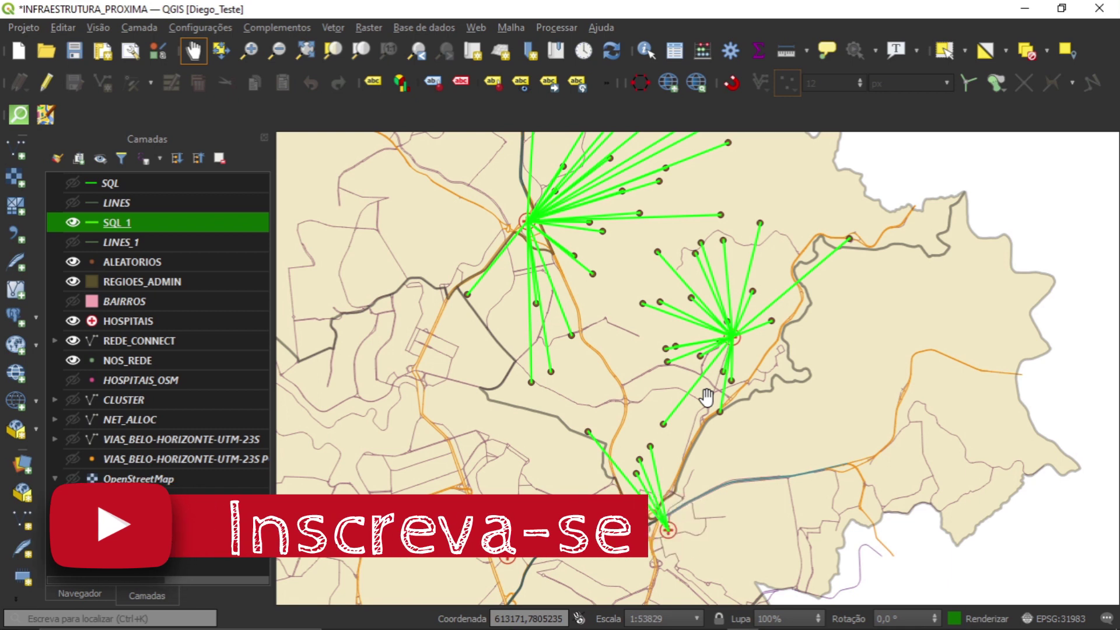
scroll(702, 355, "up", 1)
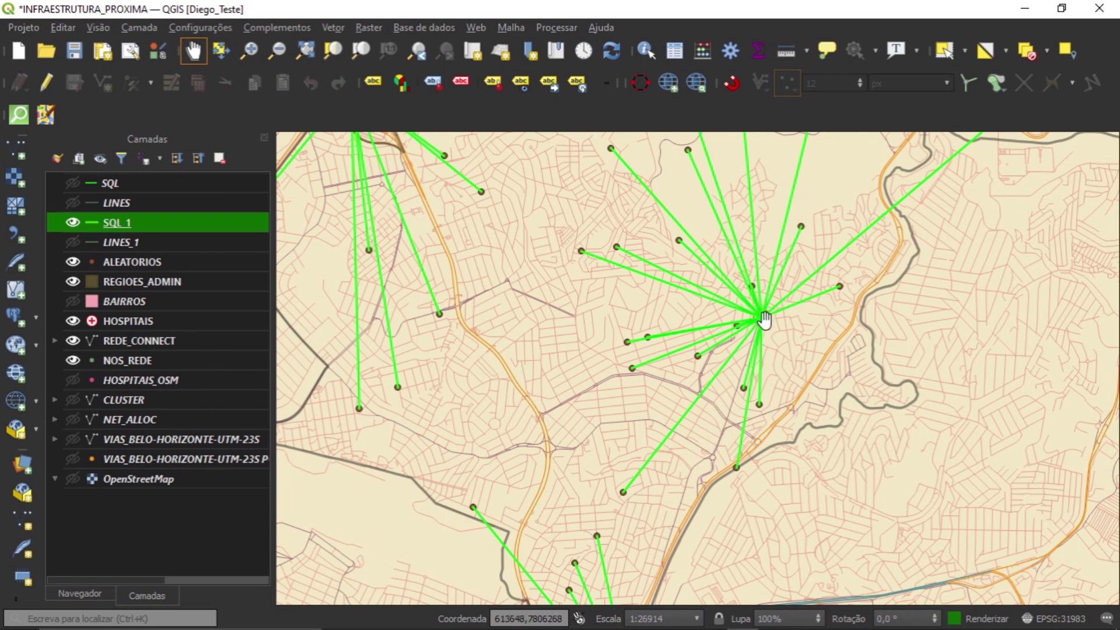
scroll(764, 320, "down", 1)
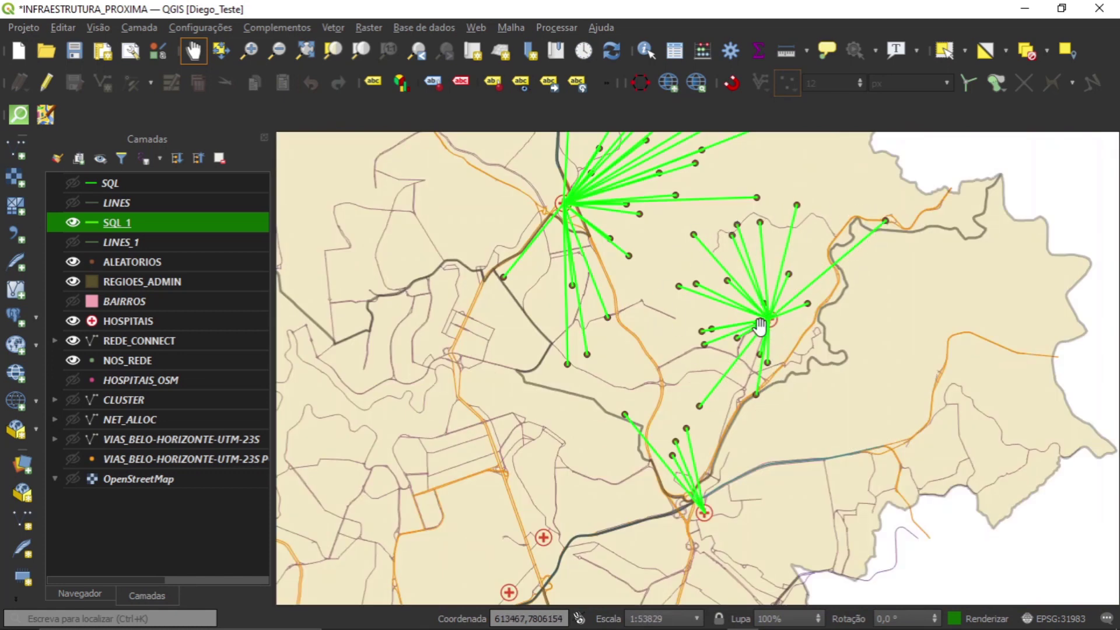
scroll(760, 327, "up", 1)
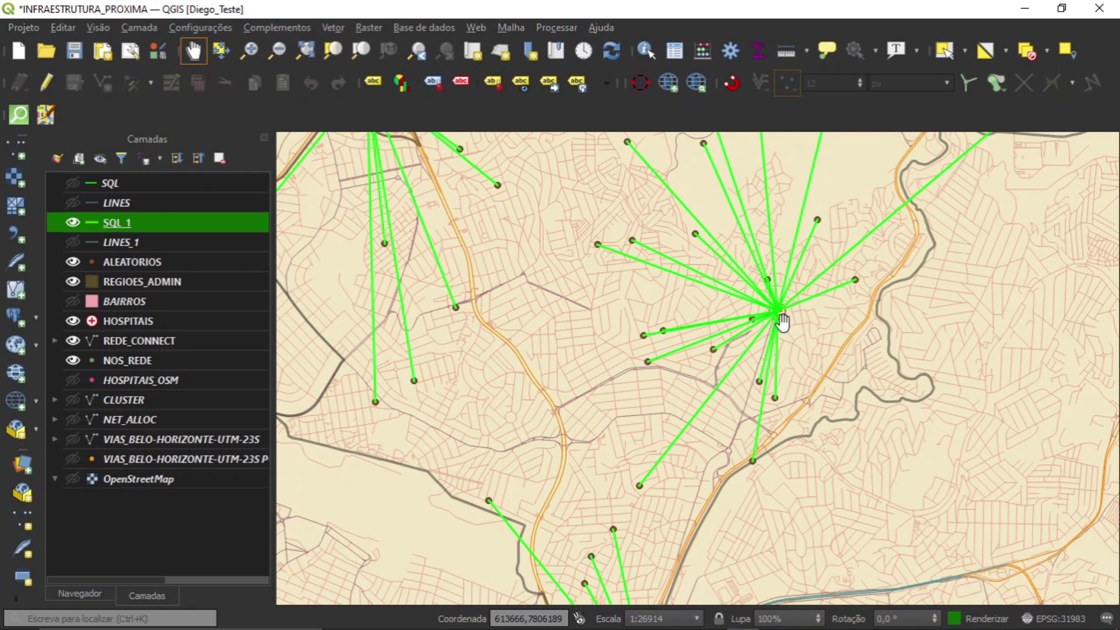
scroll(782, 321, "down", 1)
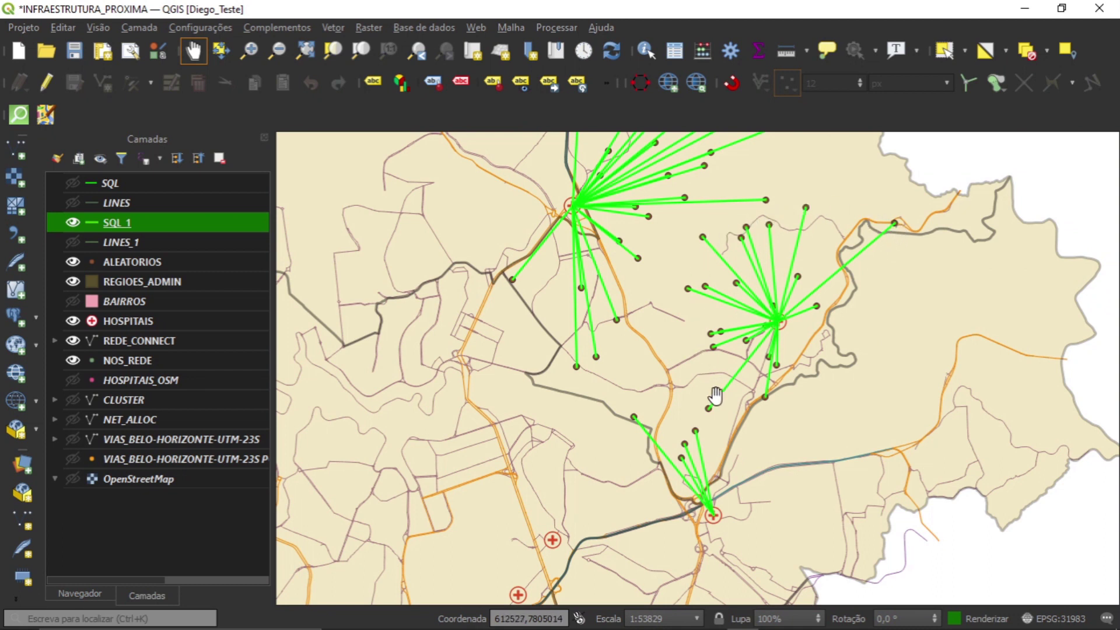
scroll(751, 352, "up", 1)
scroll(817, 296, "up", 1)
scroll(790, 290, "down", 2)
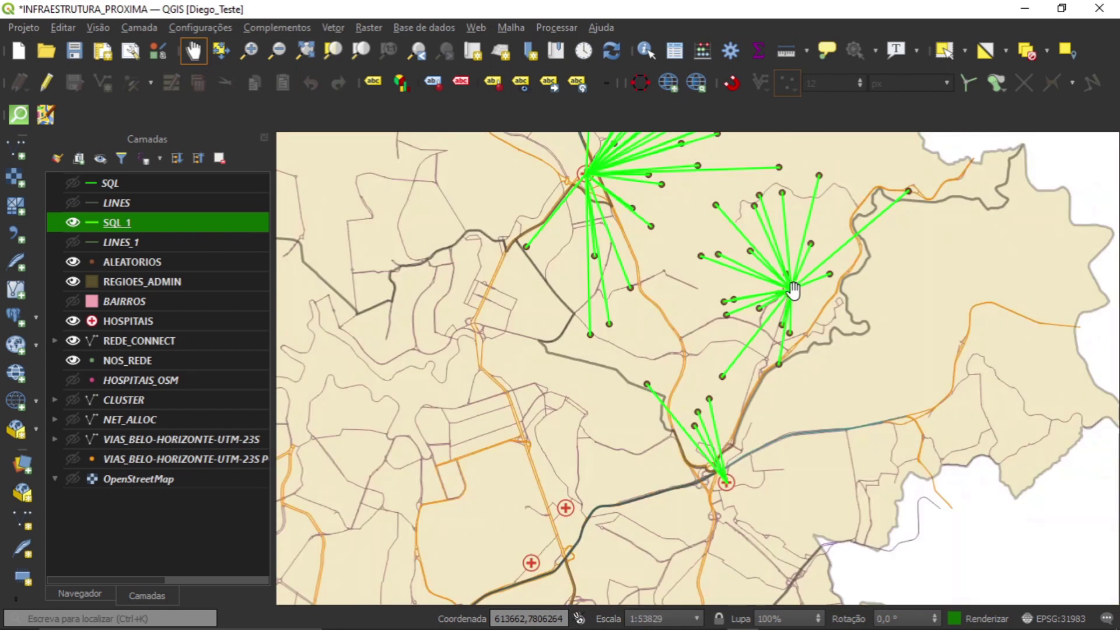
Examine the SQL_1 lines converging on the hospital near Venda Nova and the southern hospital near Nordeste
left_click_drag(684, 273, 741, 397)
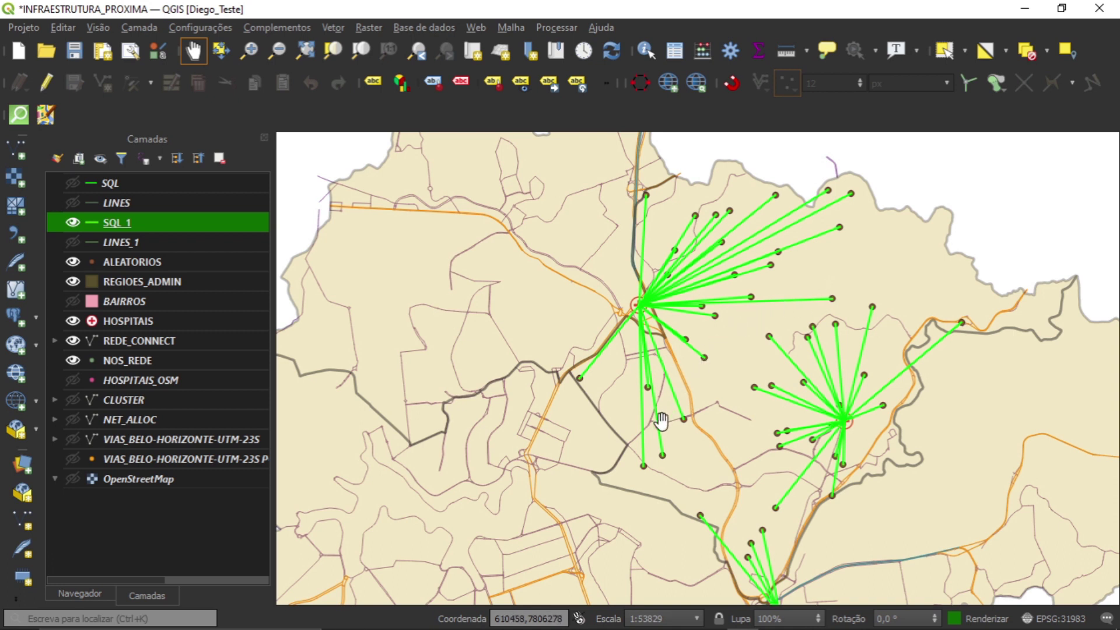
scroll(634, 291, "up", 2)
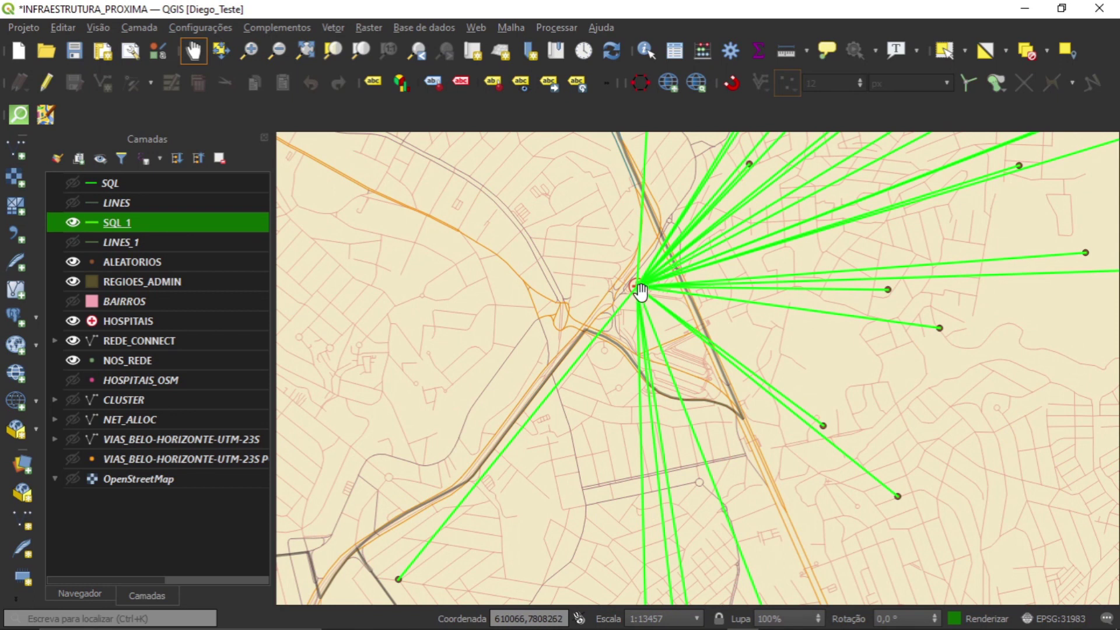
scroll(639, 289, "down", 3)
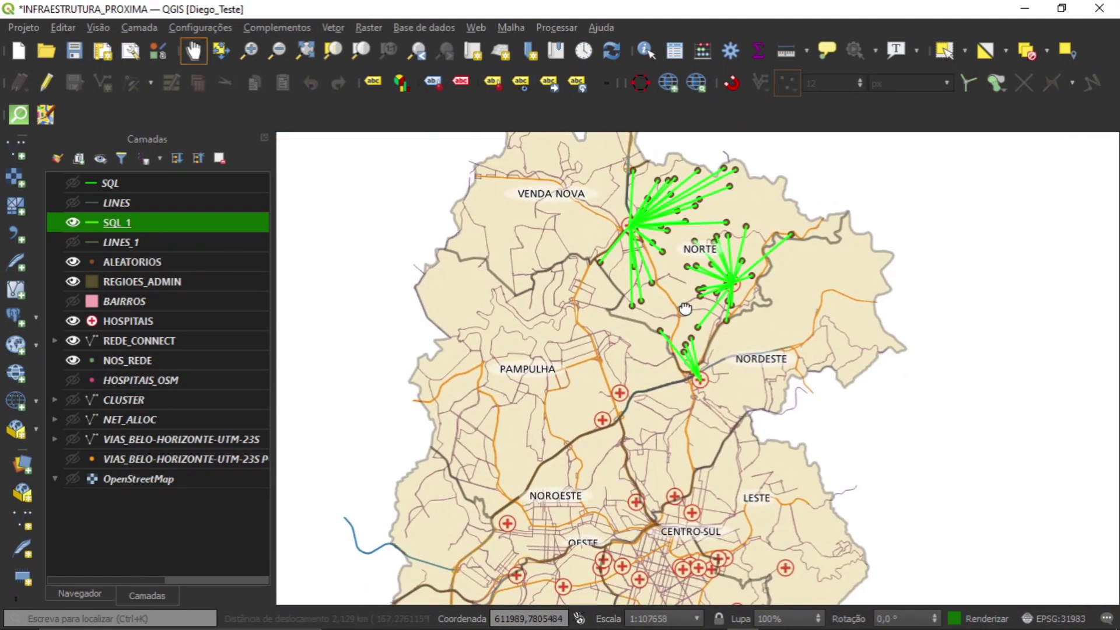
scroll(645, 351, "up", 1)
scroll(723, 344, "up", 1)
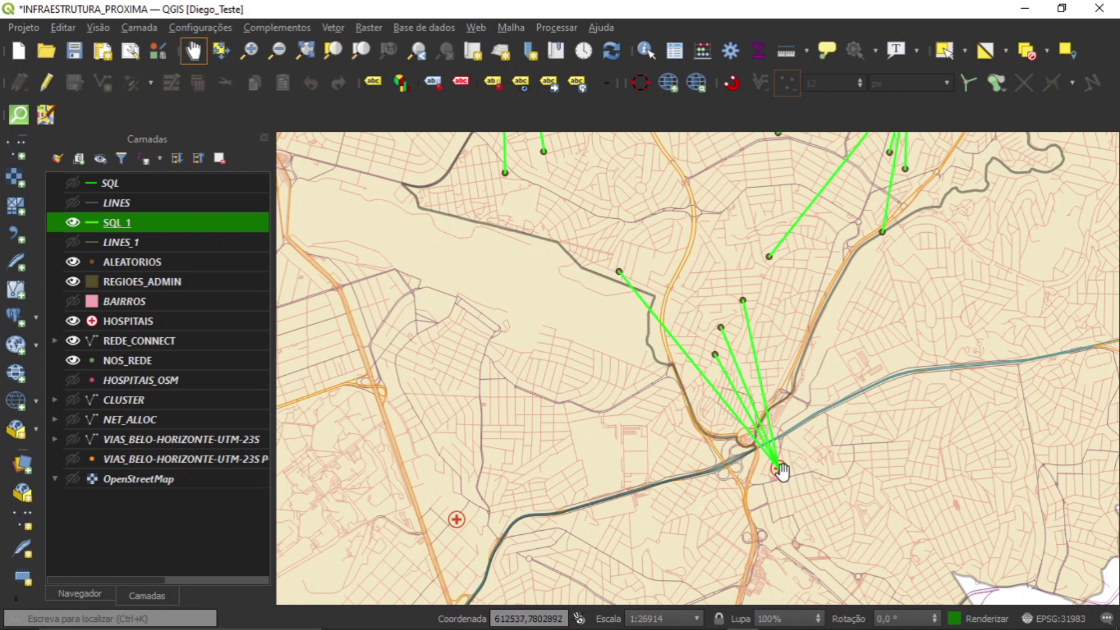
scroll(776, 469, "down", 1)
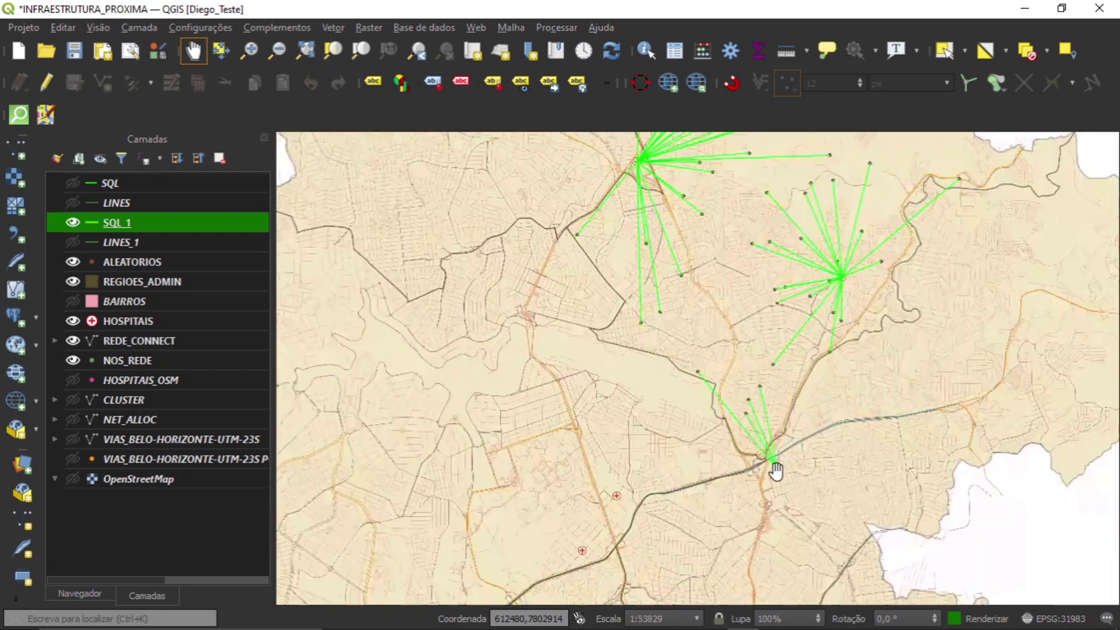
left_click_drag(950, 250, 892, 328)
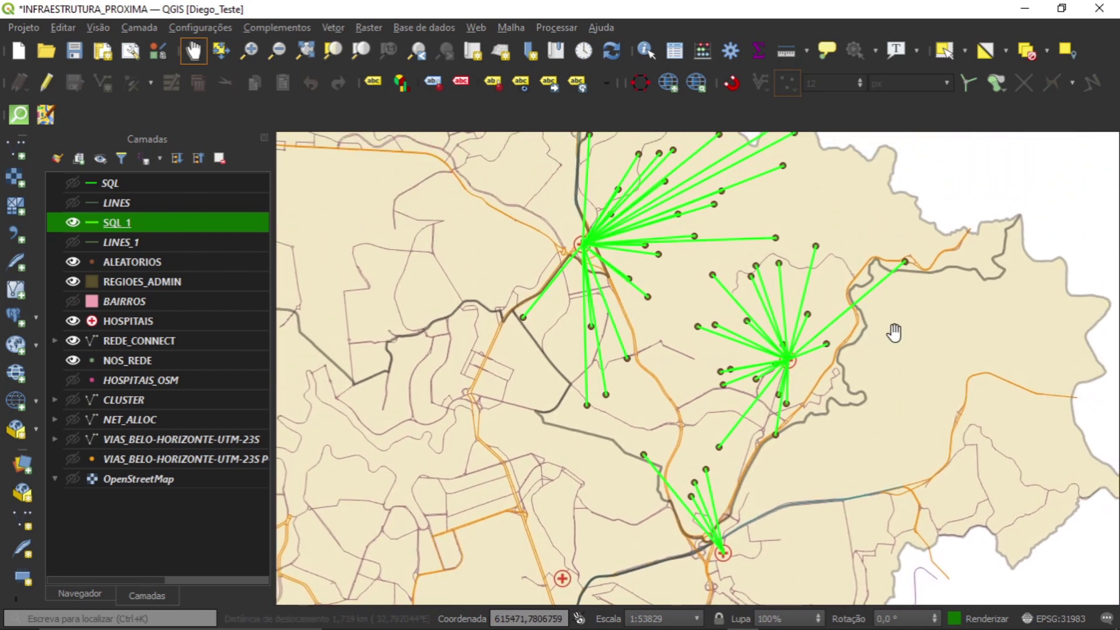
Examine how the SQL_1 lines link the NORTE region's random points to their nearest hospitals, from the northeastern points to the central area
scroll(875, 332, "down", 1)
scroll(765, 333, "up", 1)
left_click_drag(847, 319, 807, 360)
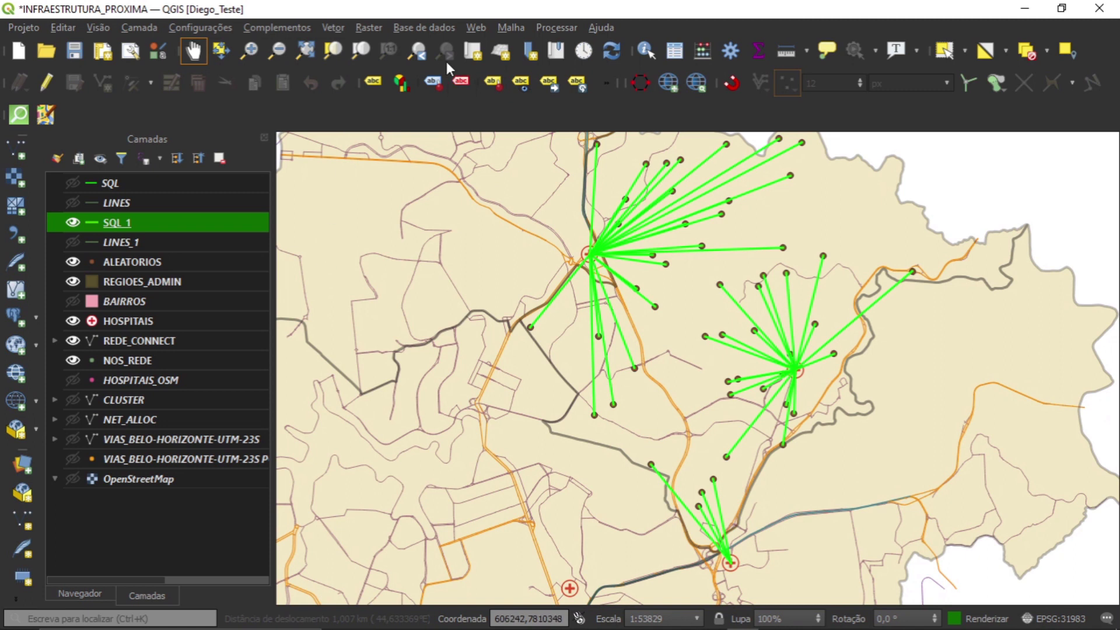
left_click(357, 50)
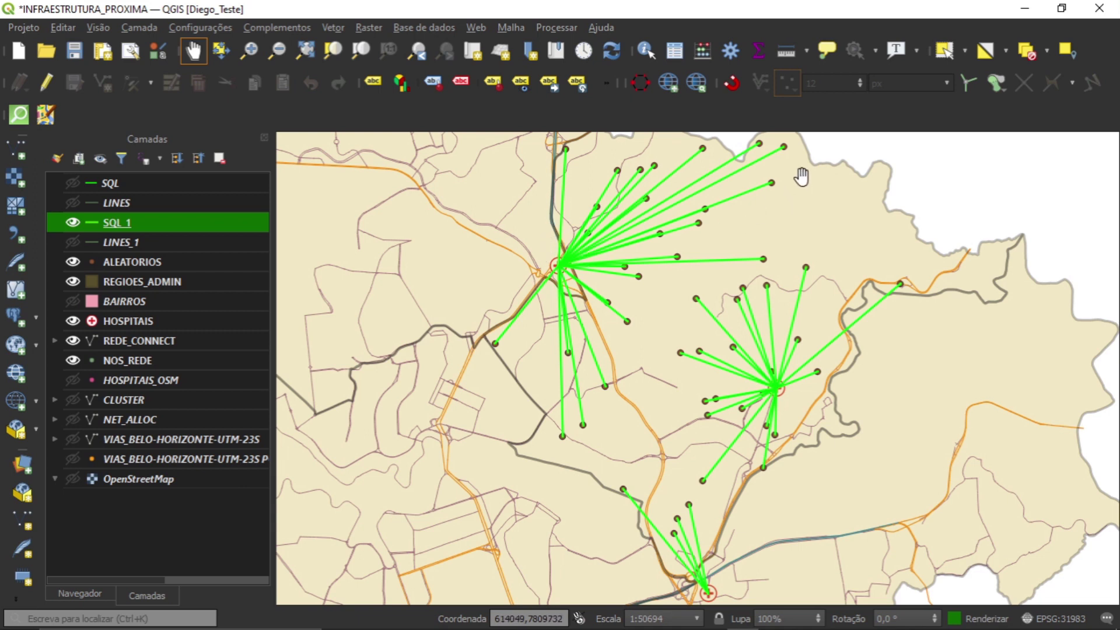
scroll(800, 177, "up", 1)
left_click_drag(799, 173, 797, 215)
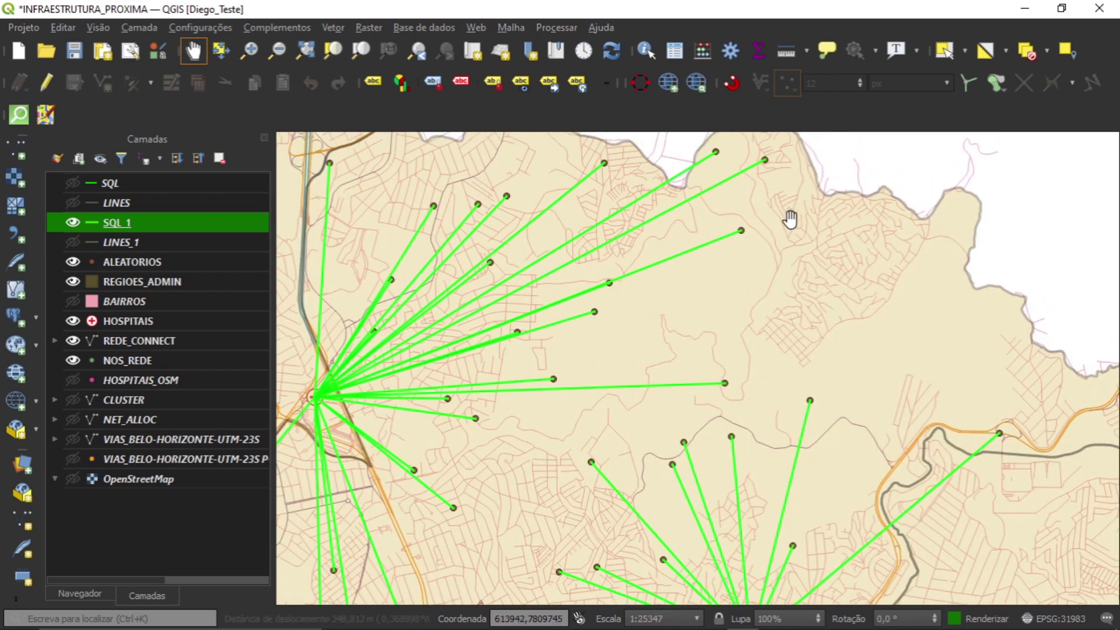
scroll(790, 220, "down", 1)
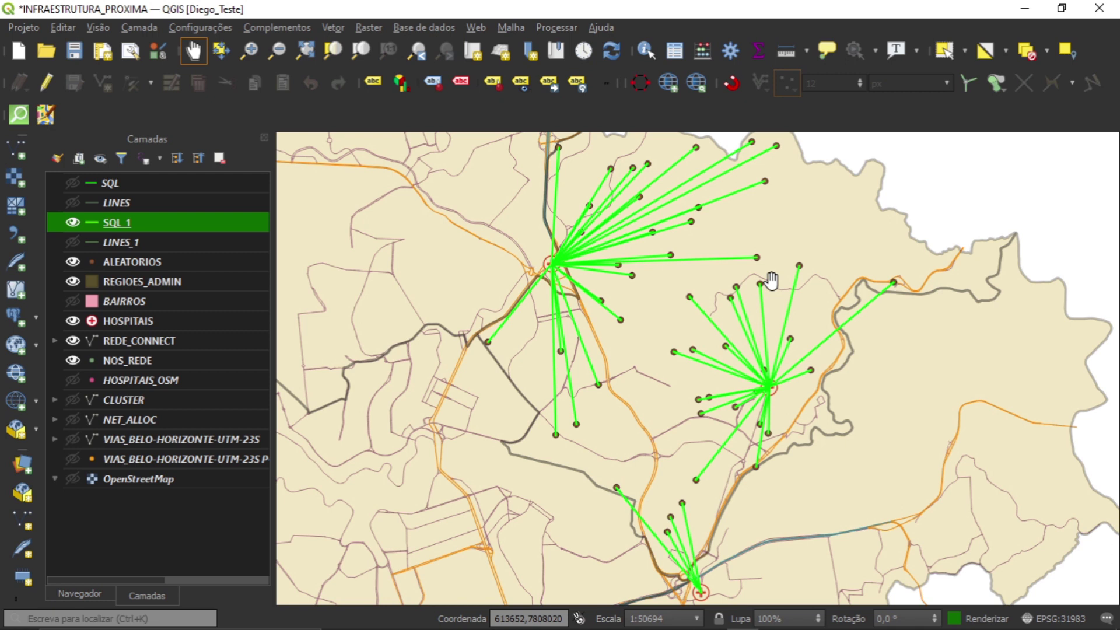
left_click_drag(770, 292, 764, 269)
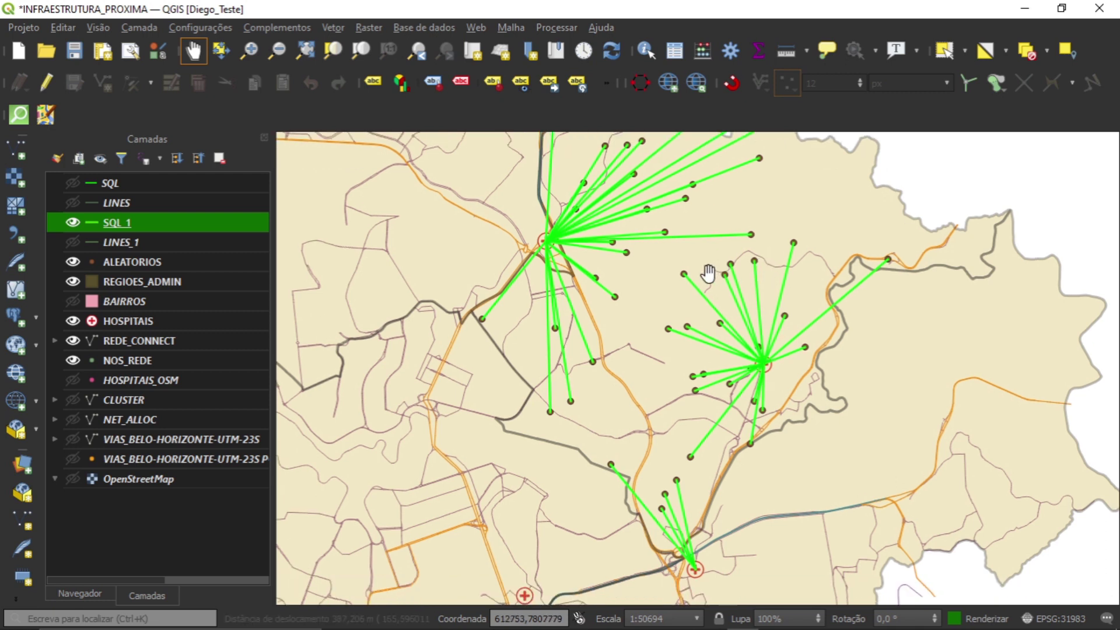
scroll(631, 282, "up", 1)
scroll(633, 282, "down", 1)
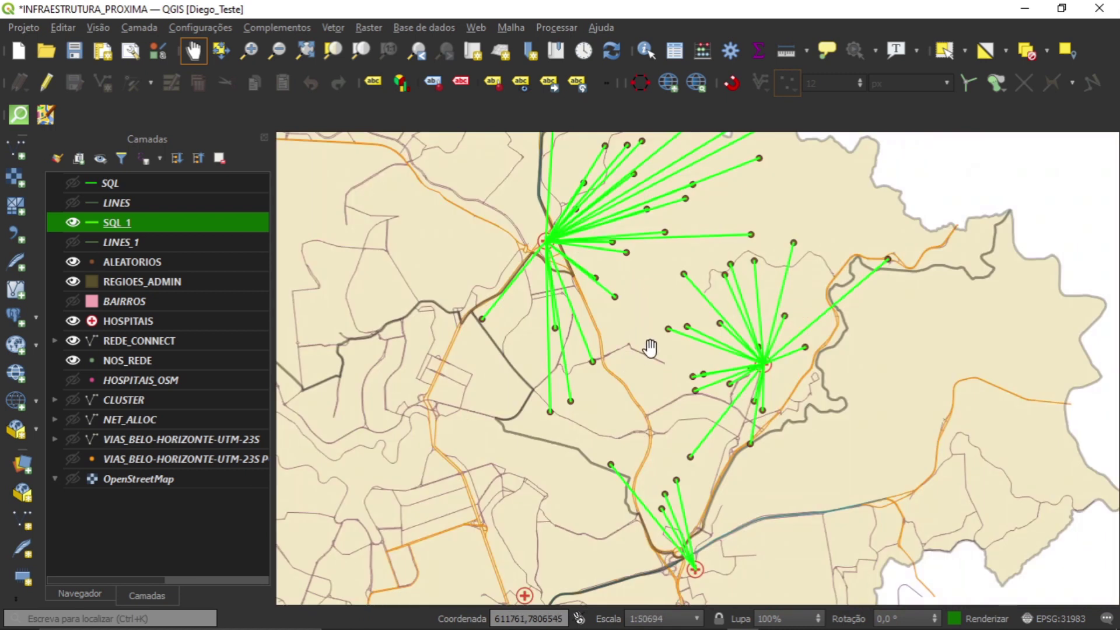
scroll(617, 356, "up", 1)
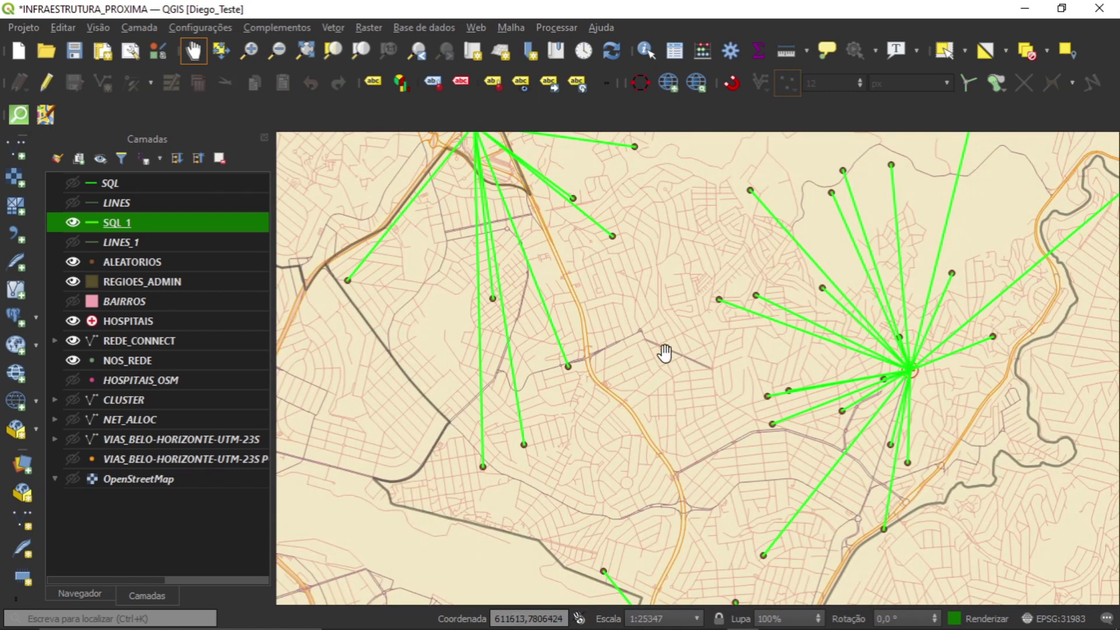
Return to the full extent of the REGIOES_ADMIN layer and save the project
scroll(644, 371, "down", 1)
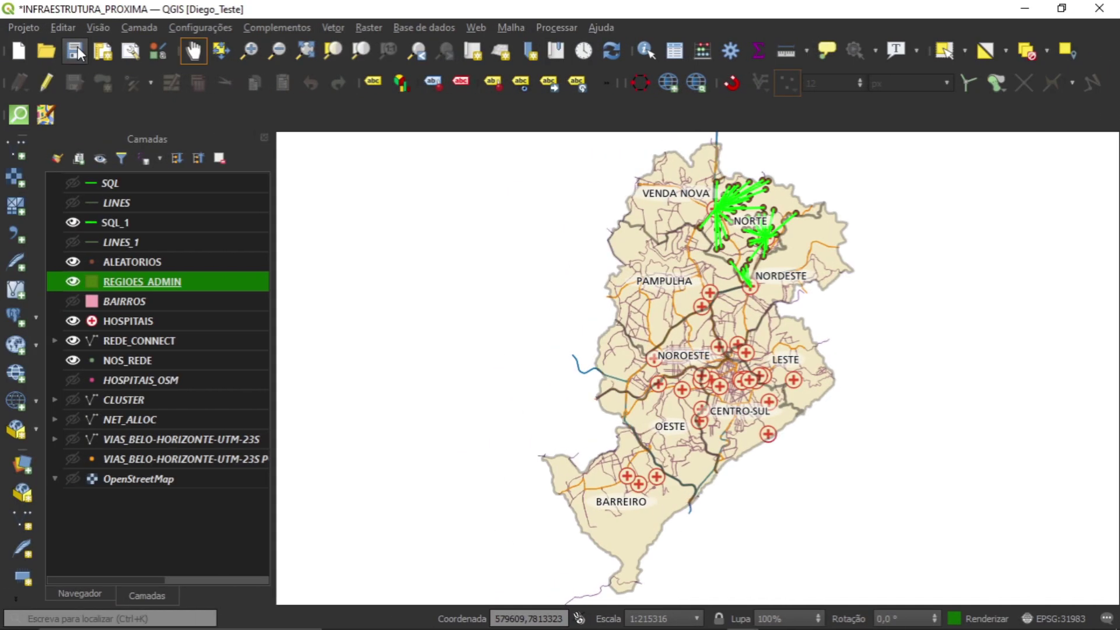
key("ctrl+s")
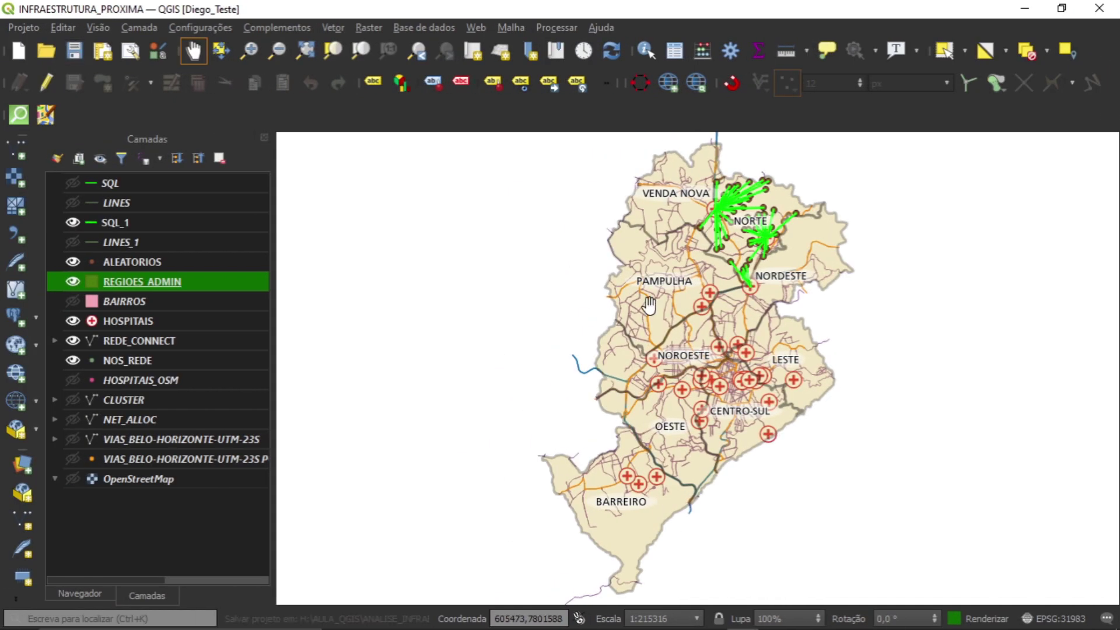